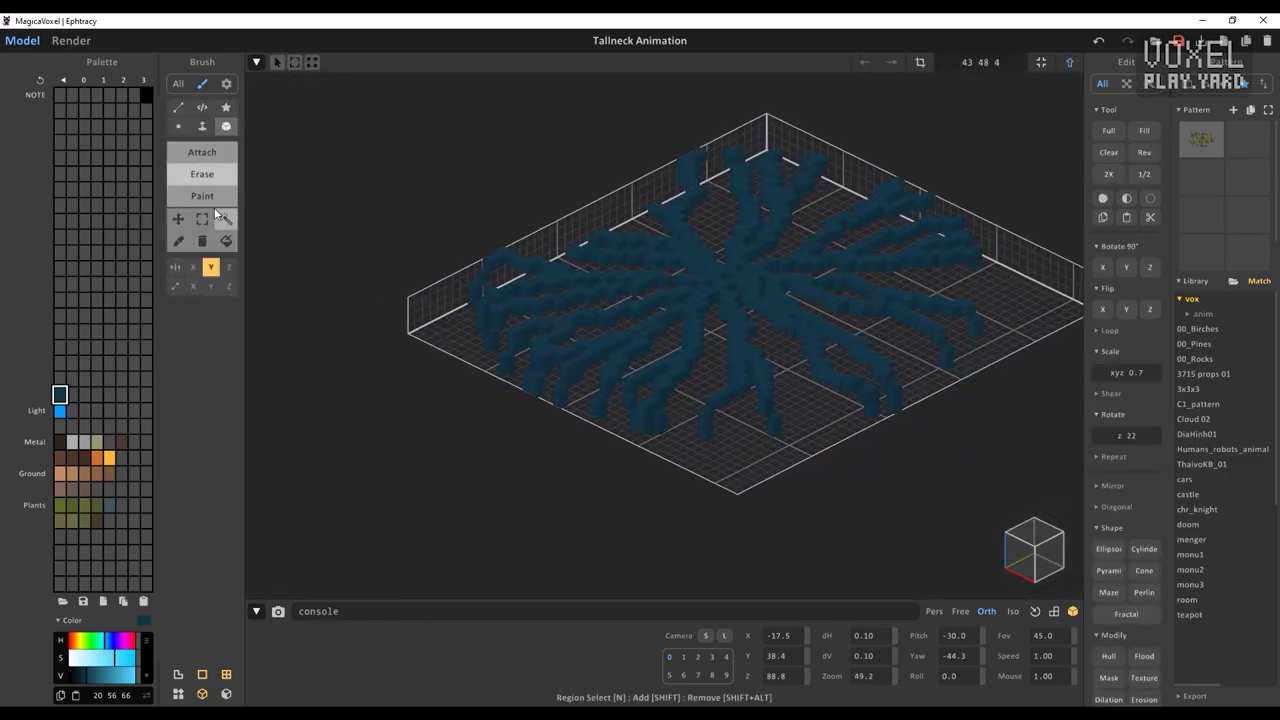
# - Review the render settings and turn off Y-axis mirroring for painting the vein model
pyautogui.click(71, 41)
pyautogui.click(1107, 152)
pyautogui.click(1123, 234)
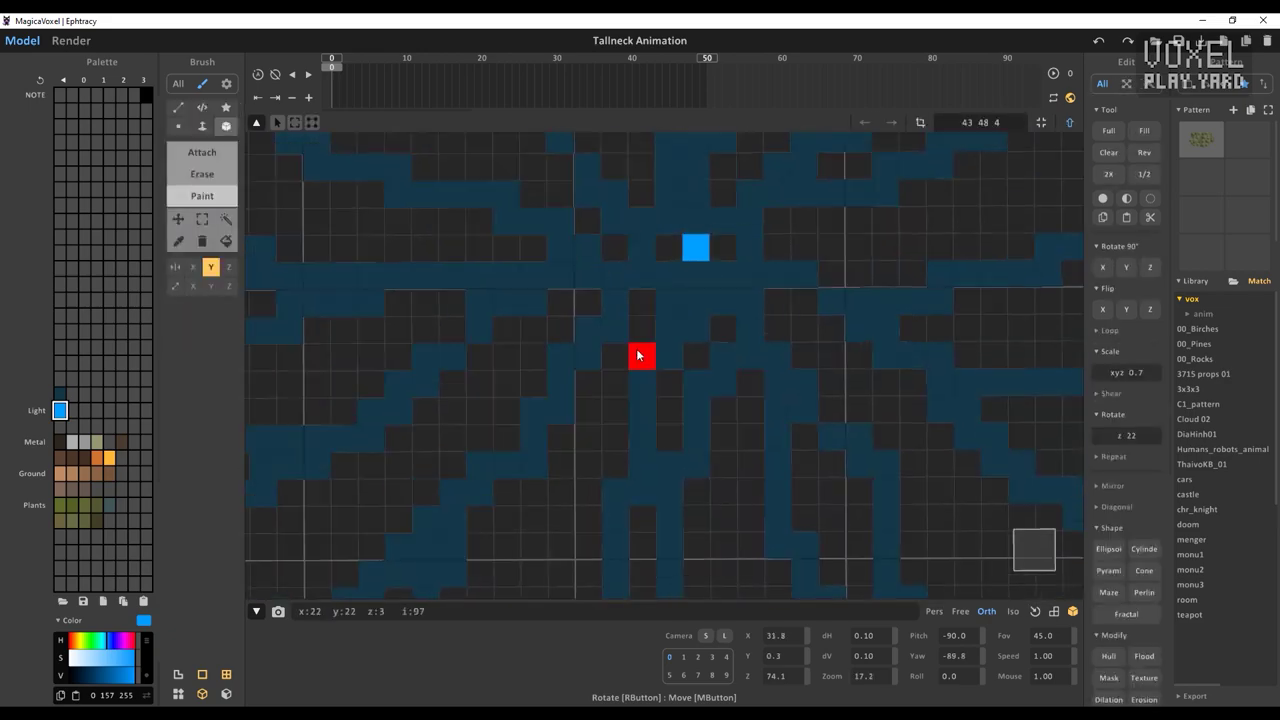
pyautogui.click(211, 268)
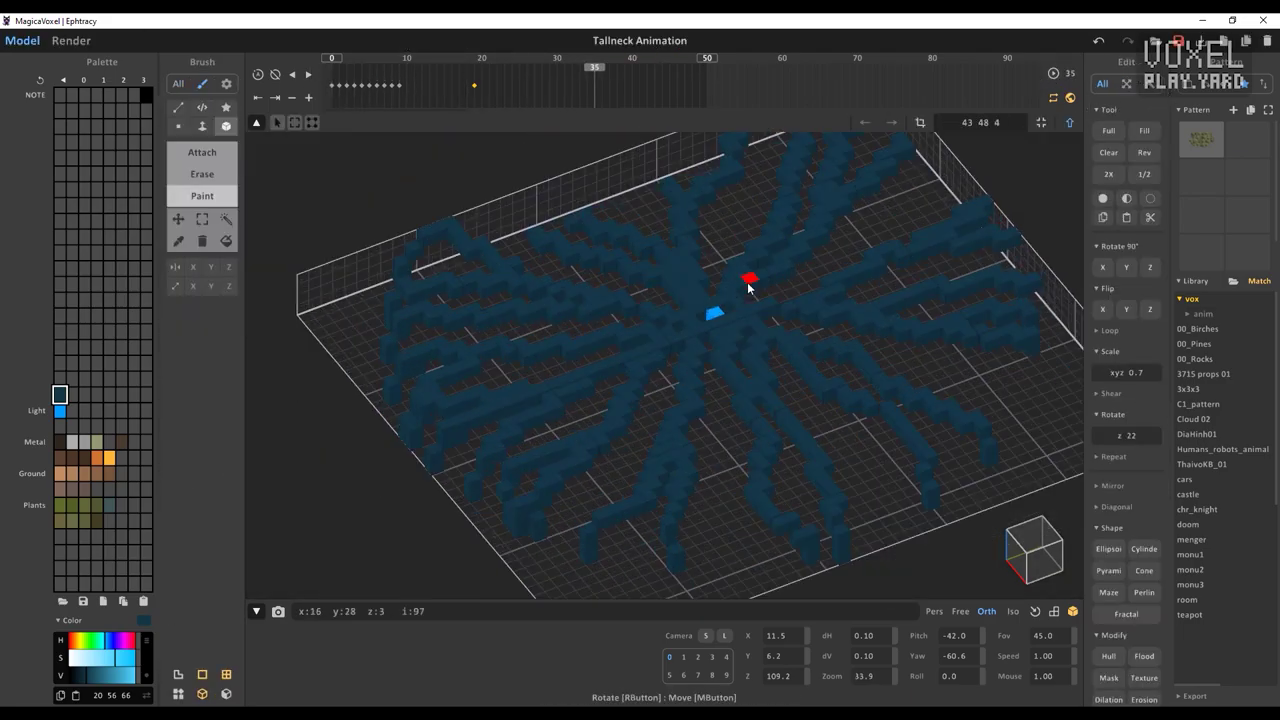
# - Paint the light blue pulse voxels further along the vein branches in frames 5 to 7
pyautogui.moveTo(749, 277); pyautogui.dragTo(672, 424, button='right')
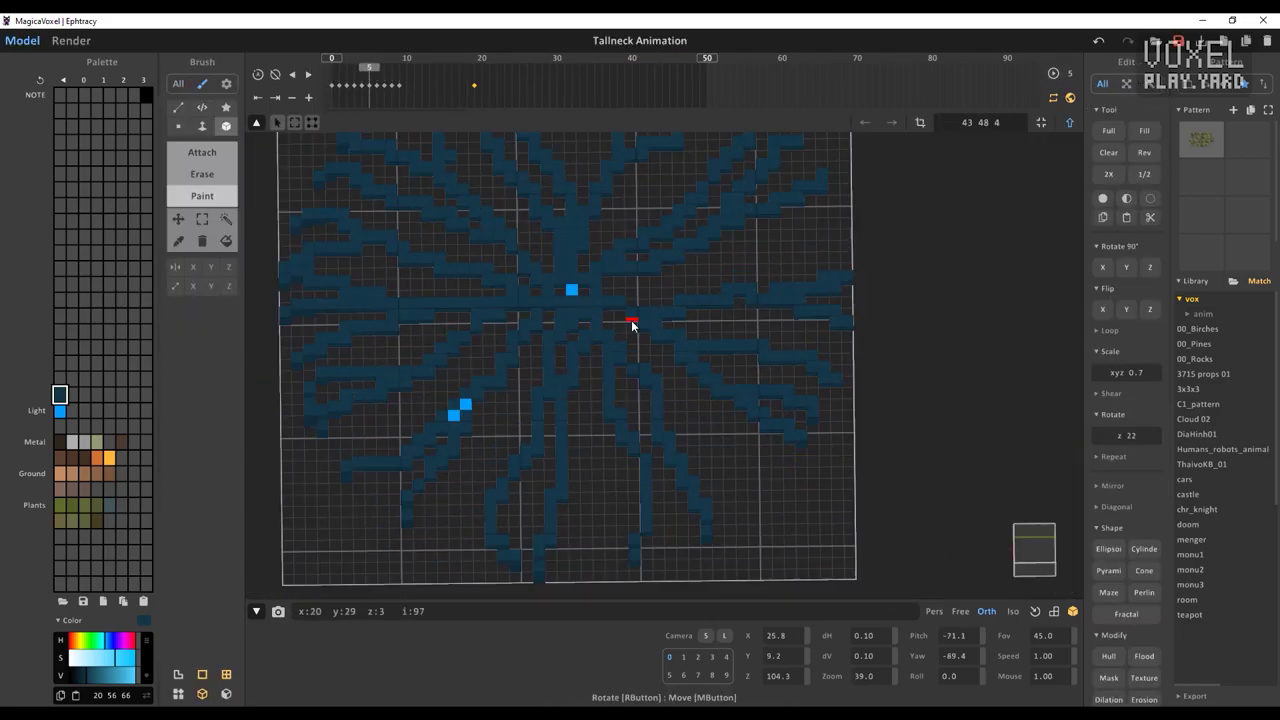
pyautogui.scroll(5, 680, 436)
pyautogui.keyDown('alt'); pyautogui.click(532, 259); pyautogui.keyUp('alt')
pyautogui.moveTo(574, 274); pyautogui.dragTo(596, 275)
pyautogui.moveTo(371, 73); pyautogui.dragTo(388, 74)
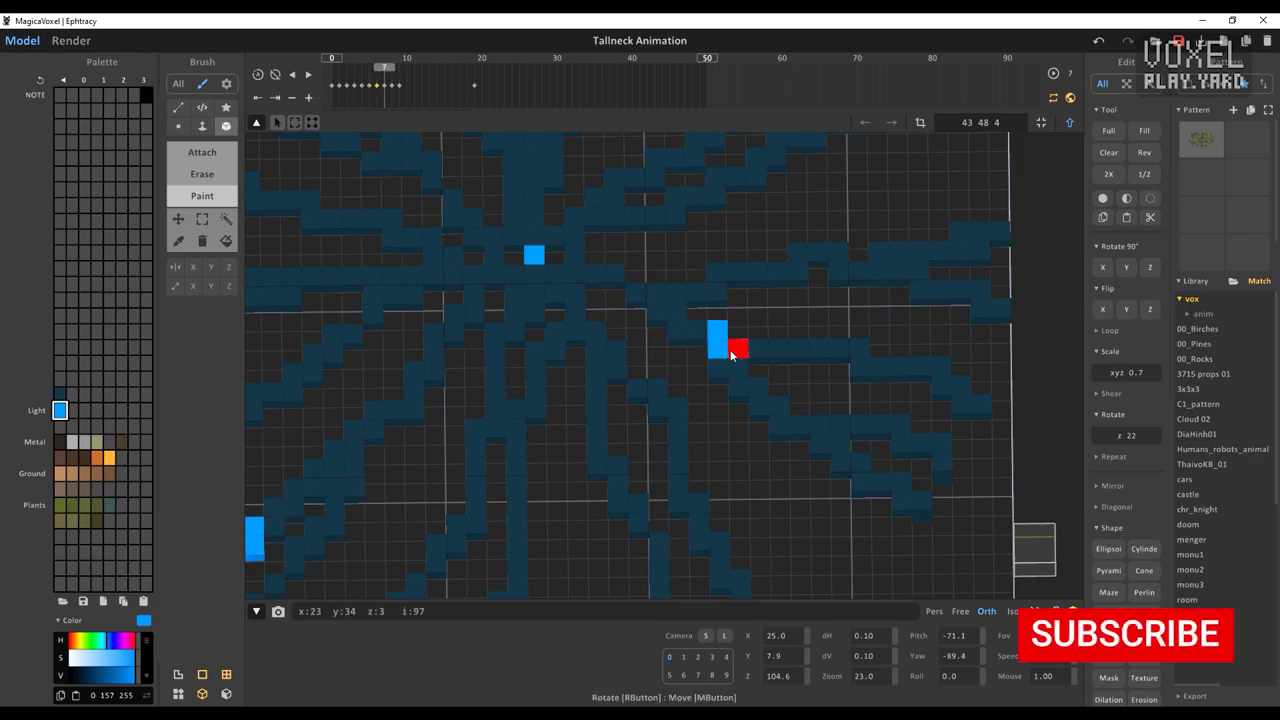
pyautogui.click(401, 79)
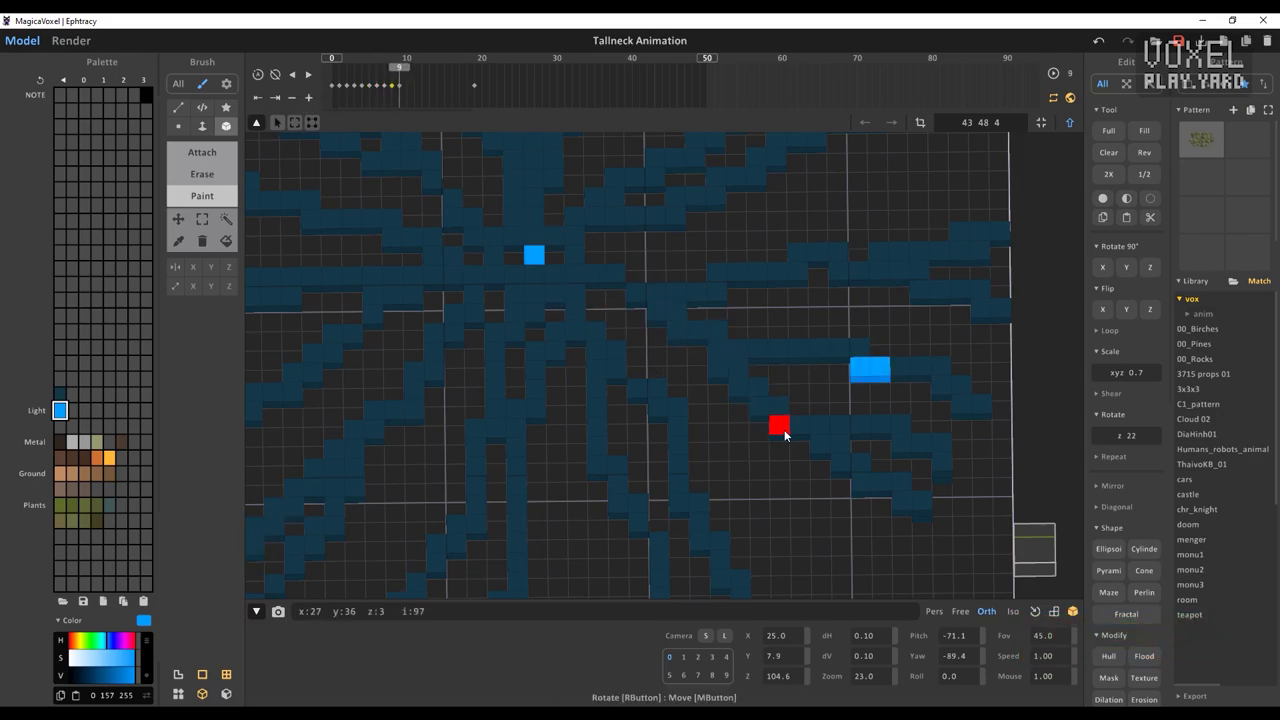
# - Paint a two-voxel light blue pulse on the lower vein branch in frame 9
pyautogui.keyDown('alt'); pyautogui.click(860, 428); pyautogui.keyUp('alt')
pyautogui.moveTo(800, 427); pyautogui.dragTo(780, 427)
pyautogui.moveTo(785, 430); pyautogui.dragTo(505, 388, button='middle')
pyautogui.click(406, 77)
pyautogui.scroll(-3, 451, 320)
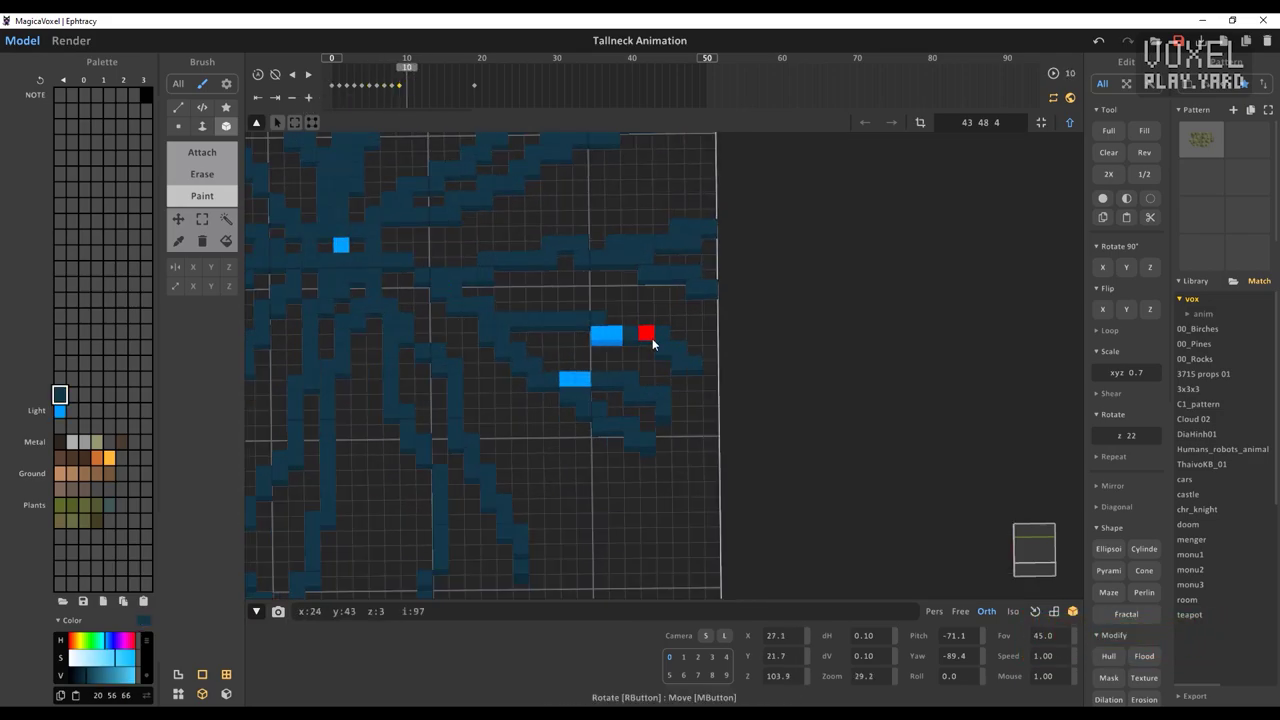
# - Advance the light blue pulses outward on the vein branches, covering their previous positions with the dark vein colour
pyautogui.scroll(-3, 642, 349)
pyautogui.moveTo(640, 420); pyautogui.dragTo(630, 365, button='right')
pyautogui.scroll(5, 600, 370)
pyautogui.keyDown('alt'); pyautogui.click(454, 300); pyautogui.keyUp('alt')
pyautogui.click(503, 359)
pyautogui.keyDown('alt'); pyautogui.click(520, 330); pyautogui.keyUp('alt')
pyautogui.scroll(-3, 560, 345)
# - Step between frames 10, 11 and 12 to check how the pulses travel along the veins
pyautogui.click(422, 80)
pyautogui.click(414, 85)
pyautogui.scroll(-4, 560, 350)
pyautogui.moveTo(560, 350); pyautogui.dragTo(638, 362, button='middle')
pyautogui.click(406, 70)
pyautogui.scroll(3, 477, 286)
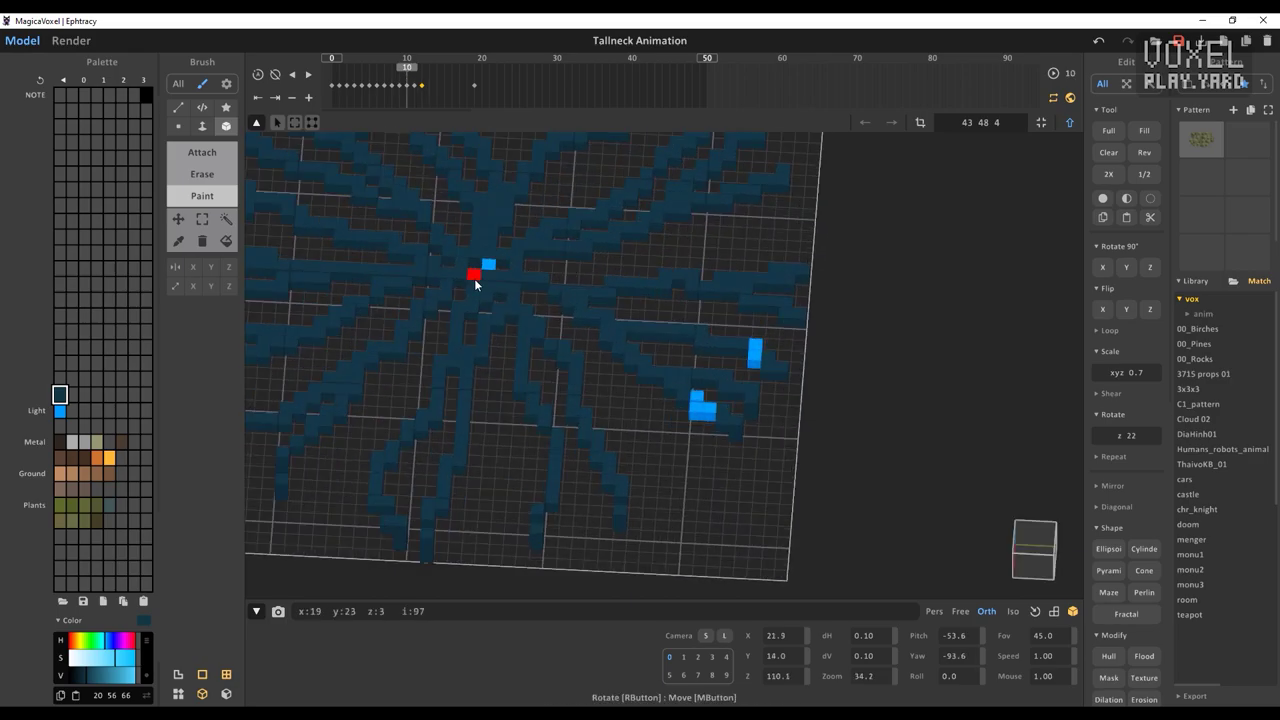
pyautogui.moveTo(477, 286); pyautogui.dragTo(662, 352, button='middle')
pyautogui.click(415, 79)
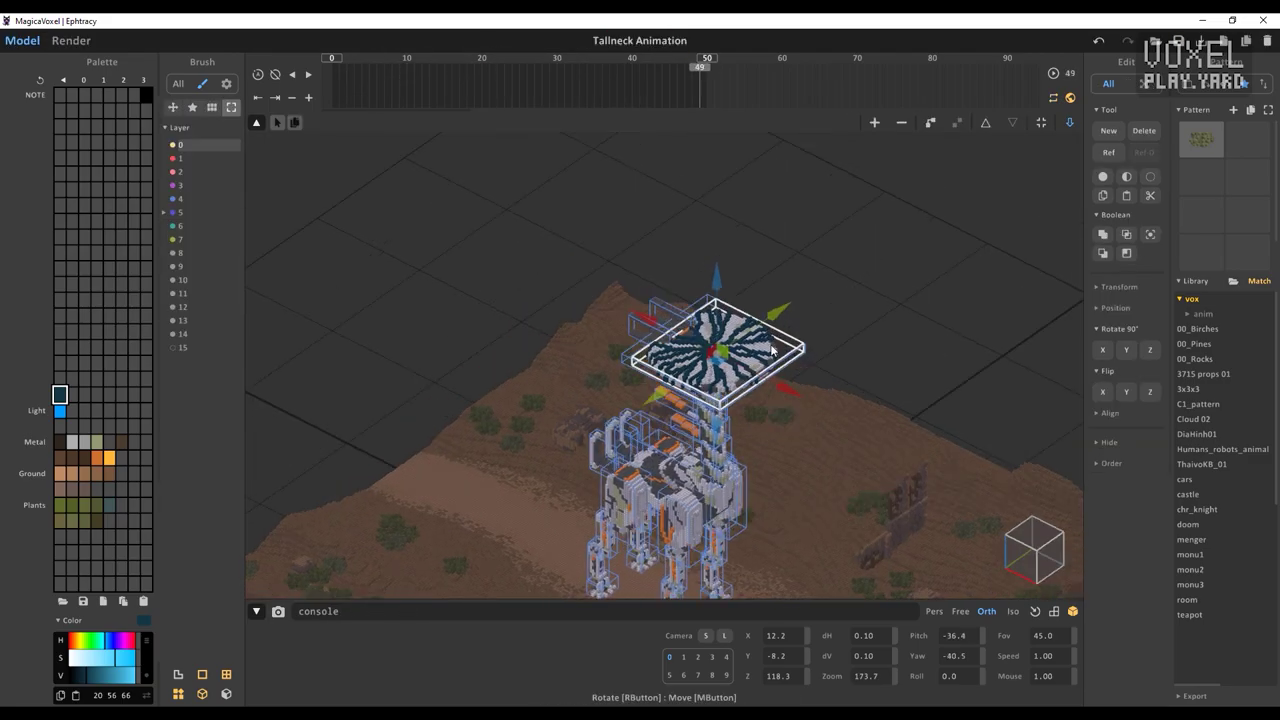
# - Open the head disc model for editing and attach a filled circle of radius 23 in bright blue (0 174 255)
pyautogui.scroll(6, 776, 352)
pyautogui.press('Tab')
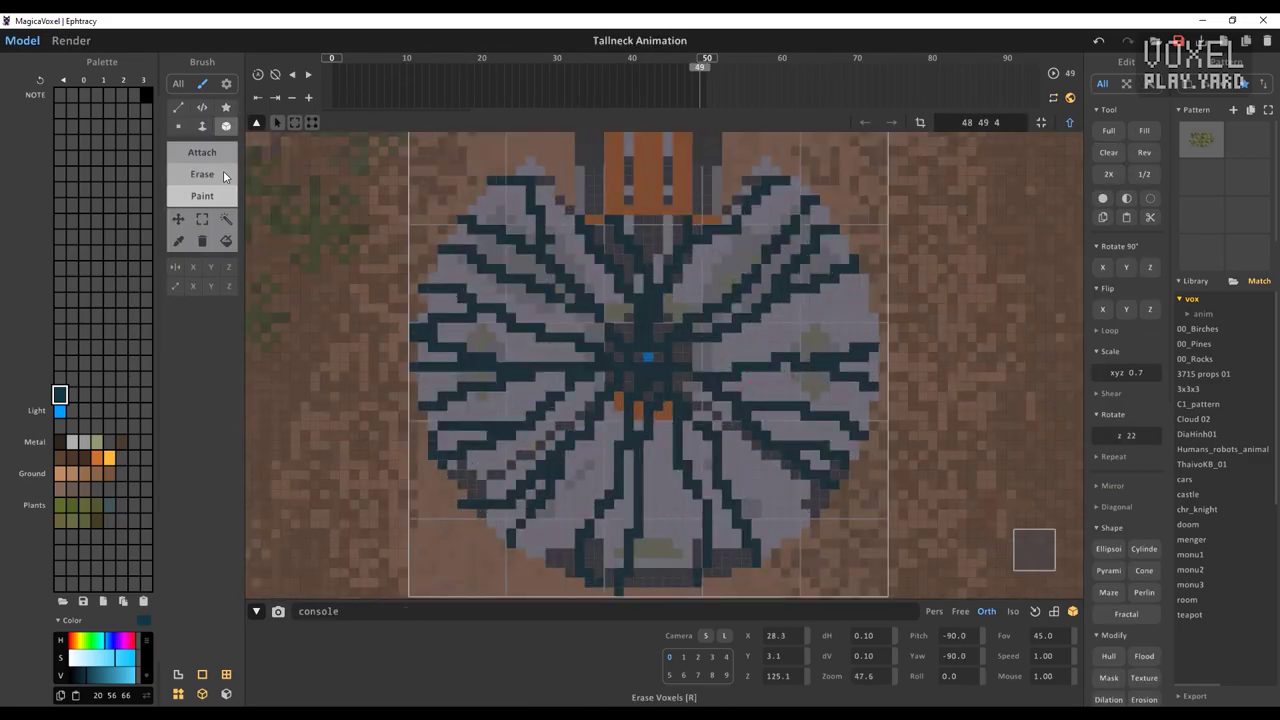
pyautogui.click(202, 152)
pyautogui.click(179, 127)
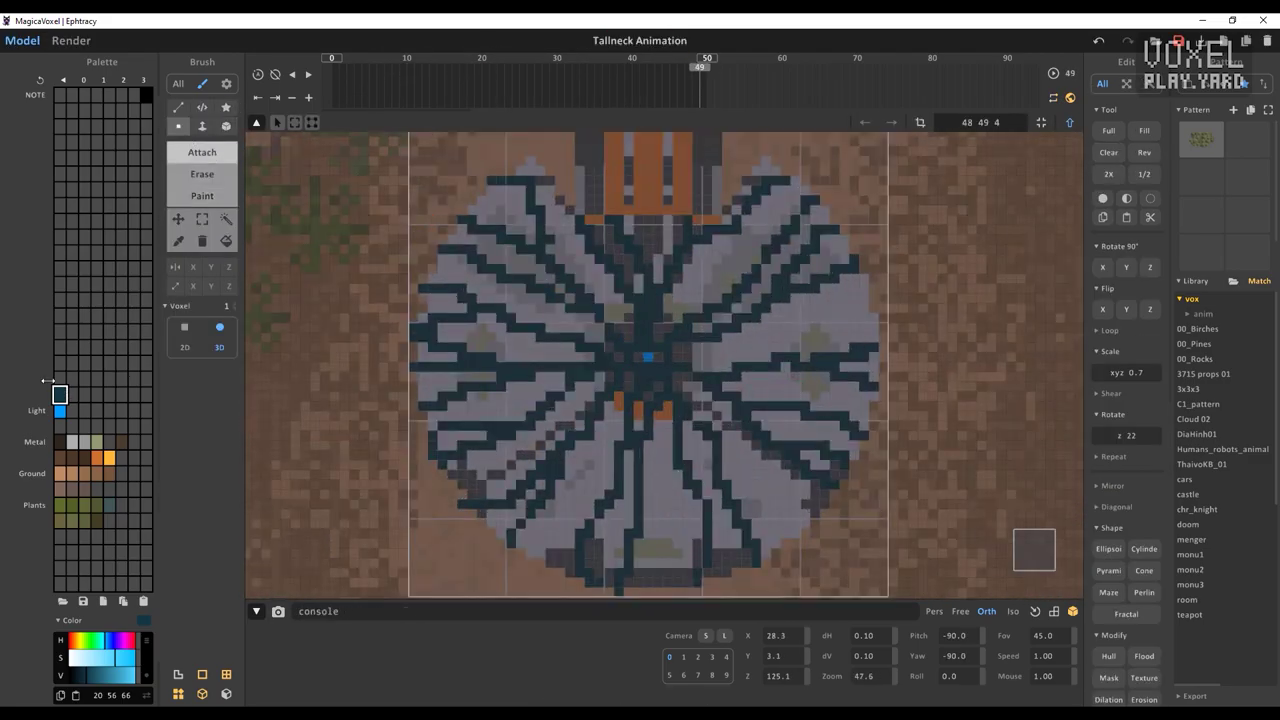
pyautogui.click(114, 649)
pyautogui.click(226, 327)
pyautogui.moveTo(644, 355); pyautogui.dragTo(909, 334)
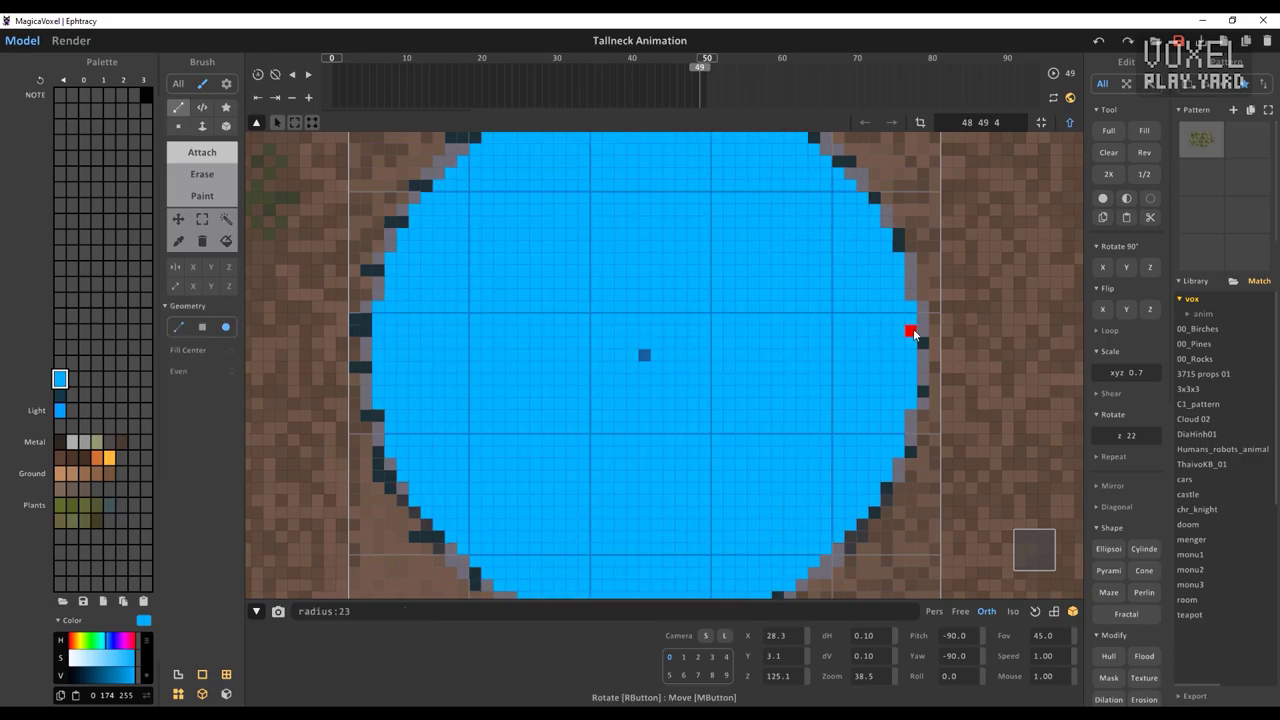
pyautogui.moveTo(909, 334); pyautogui.dragTo(817, 389, button='right')
# - Adjust the bright blue colour's material in the render settings and return to modelling
pyautogui.press('Tab')
pyautogui.press('Tab')
pyautogui.moveTo(640, 300)
pyautogui.mouseDown(button='right')
pyautogui.moveTo(646, 343)
pyautogui.moveTo(645, 290)
pyautogui.moveTo(620, 290)
pyautogui.mouseUp(button='right')
pyautogui.click(71, 41)
pyautogui.click(1149, 173)
pyautogui.moveTo(1110, 300); pyautogui.dragTo(1140, 300)
pyautogui.click(22, 41)
# - Turn the disc in frame 0 into a random mix of bright blue and dark grey voxels
pyautogui.scroll(4, 640, 340)
pyautogui.click(73, 380)
pyautogui.click(332, 84)
pyautogui.moveTo(700, 325); pyautogui.dragTo(730, 305, button='right')
pyautogui.rightClick(69, 381)
pyautogui.click(100, 417)
pyautogui.moveTo(594, 280); pyautogui.dragTo(574, 296, button='right')
pyautogui.scroll(2, 574, 296)
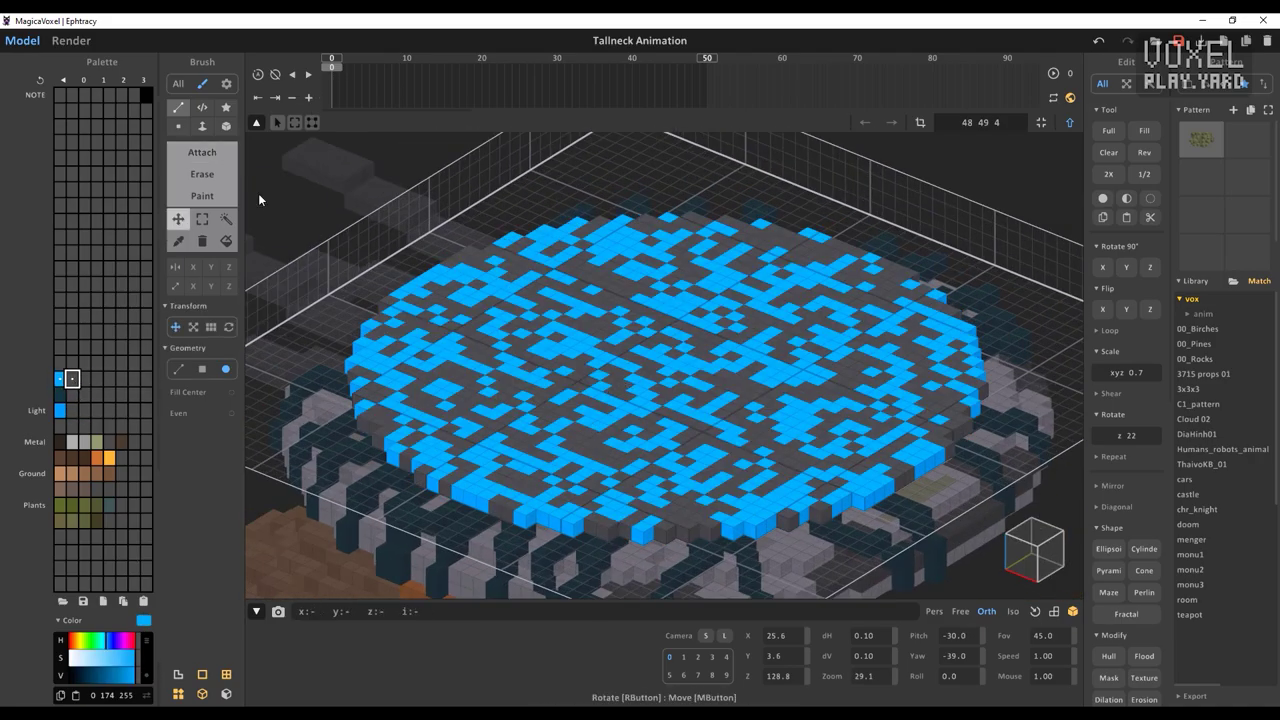
# - Select the disc's dark grey voxels by region and raise them above the blue ones across the first frames
pyautogui.click(226, 219)
pyautogui.click(603, 529)
pyautogui.moveTo(603, 529); pyautogui.dragTo(603, 513)
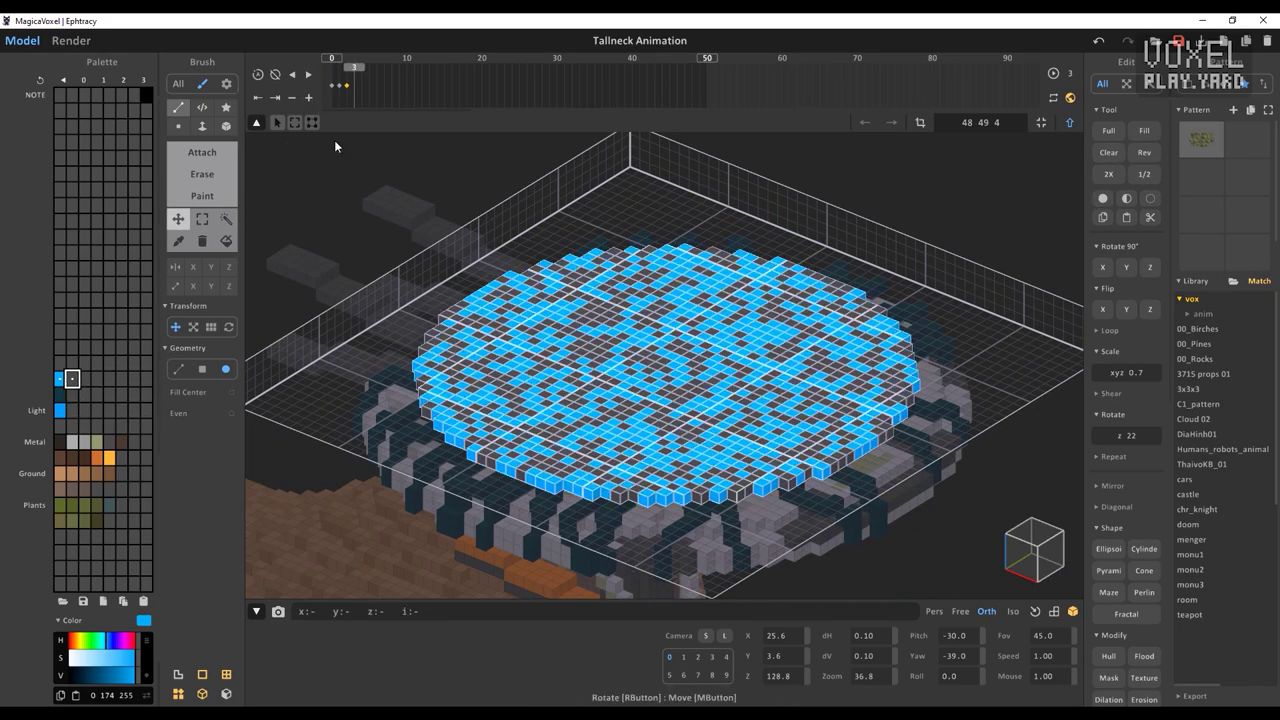
pyautogui.click(178, 219)
pyautogui.click(356, 85)
pyautogui.click(347, 85)
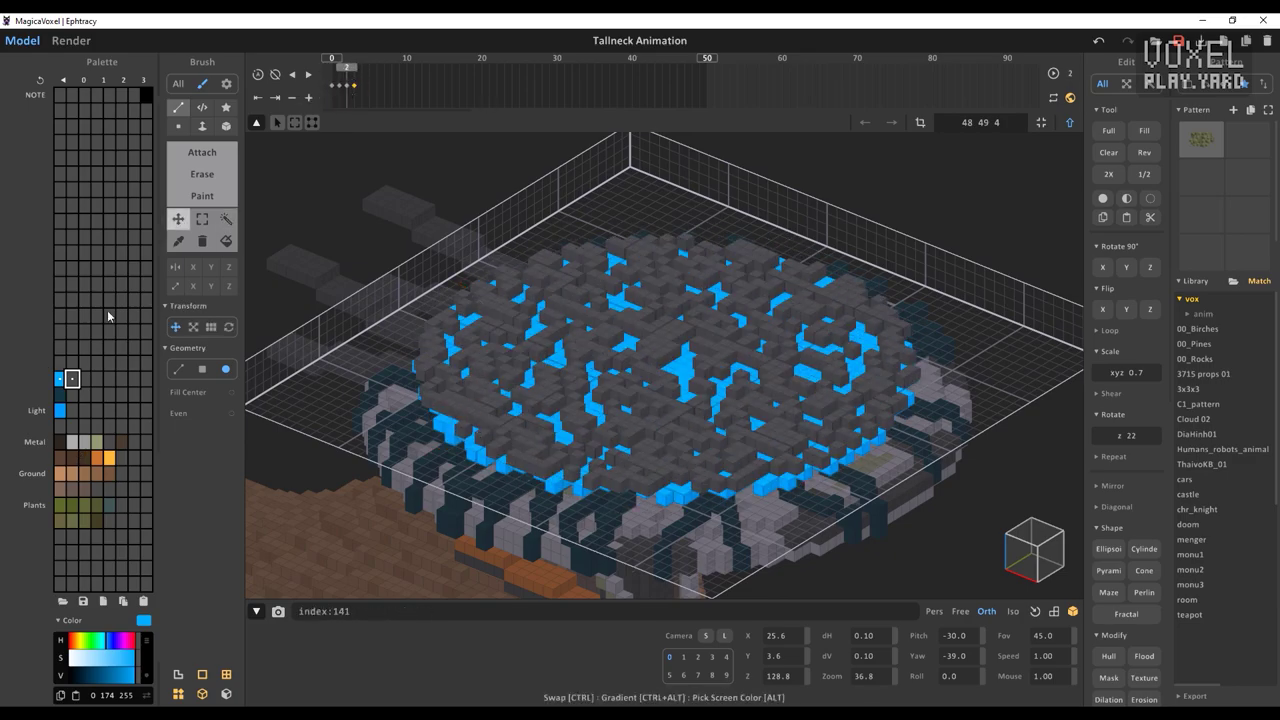
# - Select all dark grey and dark teal voxels of the disc and move them upward
pyautogui.doubleClick(72, 379)
pyautogui.keyDown('shift'); pyautogui.doubleClick(60, 395); pyautogui.keyUp('shift')
pyautogui.click(178, 219)
pyautogui.scroll(3, 571, 466)
pyautogui.moveTo(571, 466); pyautogui.dragTo(571, 448)
pyautogui.scroll(-3, 571, 448)
pyautogui.click(341, 74)
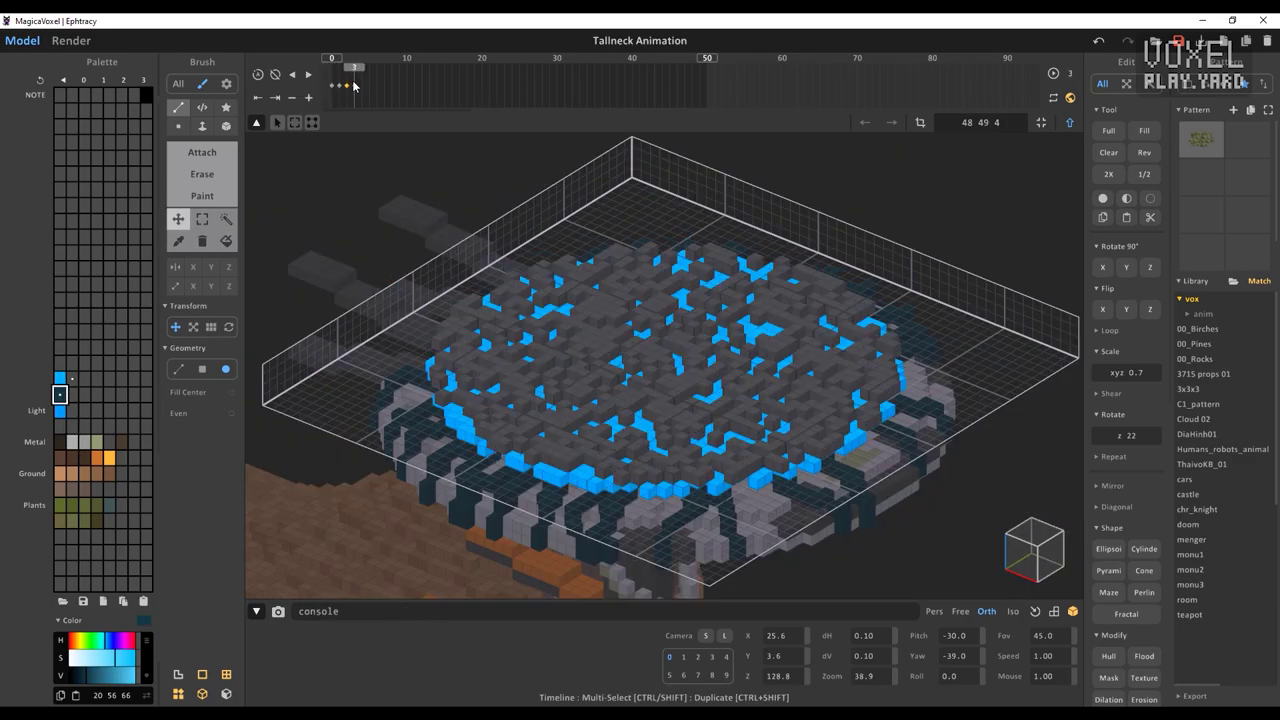
# - Select the disc's dark grey voxels by colour for the frame 4 stage of the height animation
pyautogui.click(226, 219)
pyautogui.scroll(3, 571, 466)
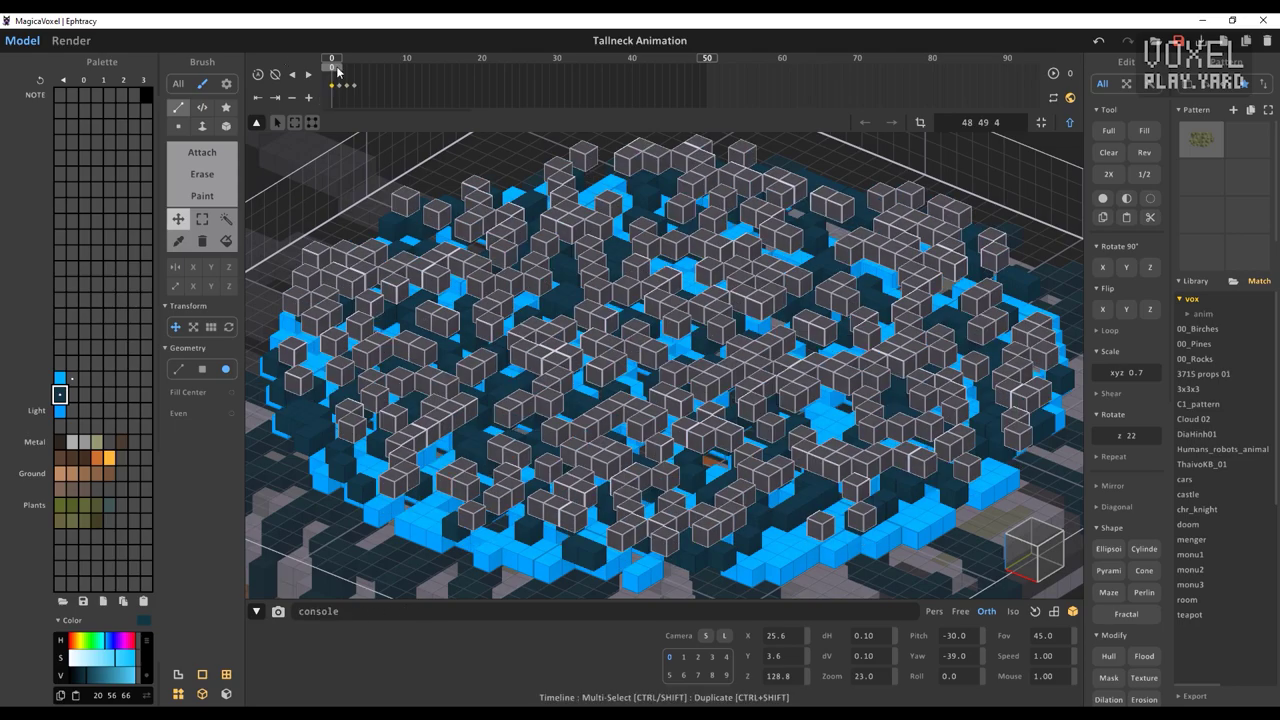
pyautogui.click(361, 69)
pyautogui.scroll(-3, 600, 430)
pyautogui.click(1103, 199)
pyautogui.doubleClick(72, 379)
pyautogui.click(226, 219)
pyautogui.click(202, 219)
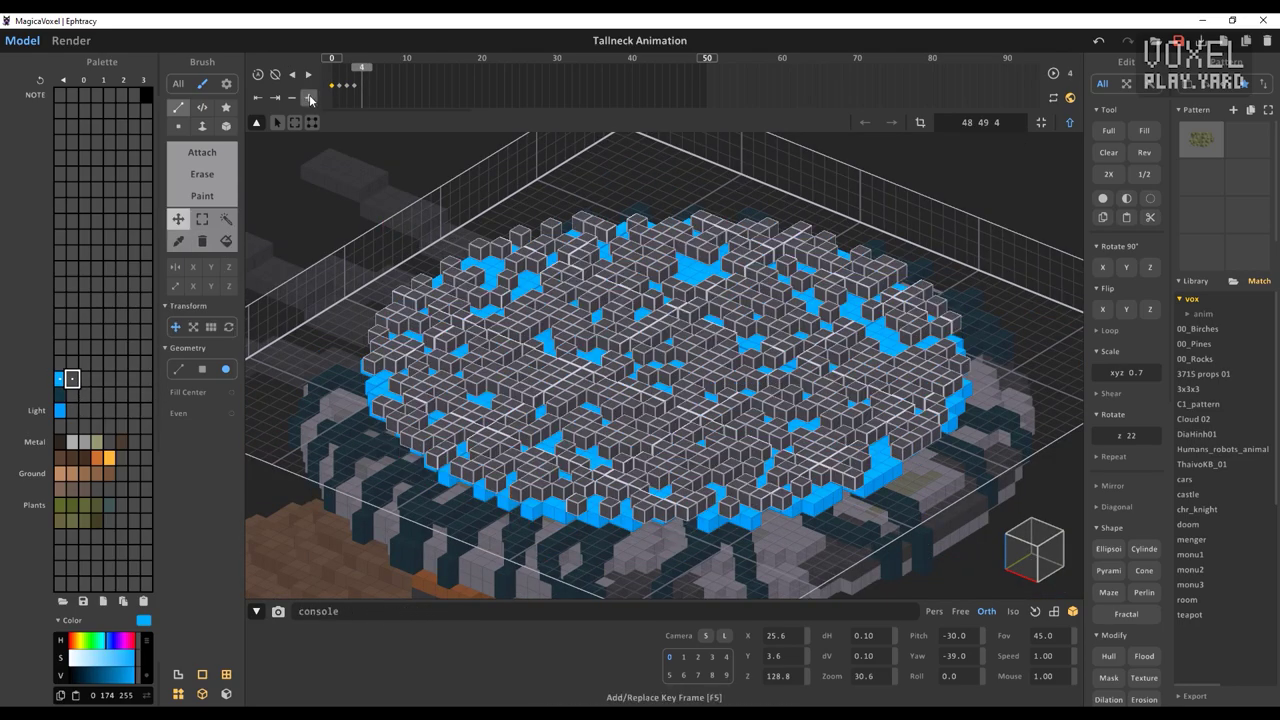
# - Recolour the disc's voxels bright blue (0 174 255)
pyautogui.scroll(-3, 372, 211)
pyautogui.click(1145, 131)
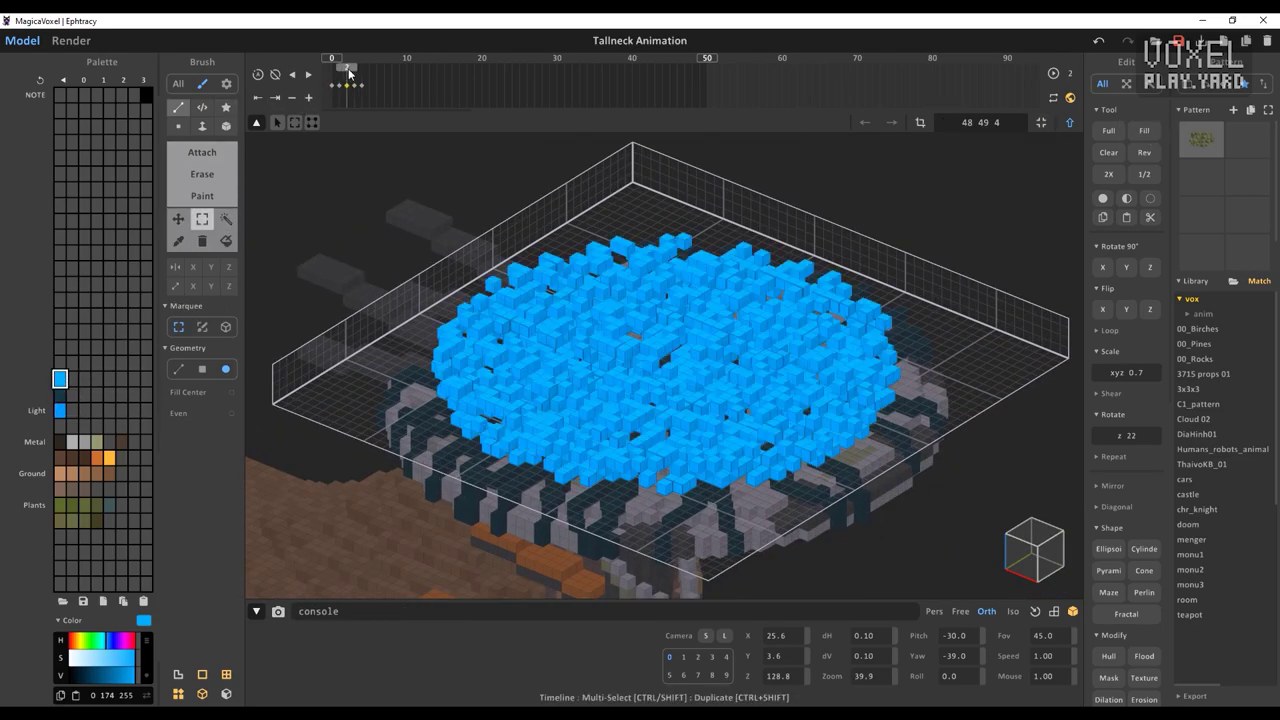
pyautogui.click(1053, 98)
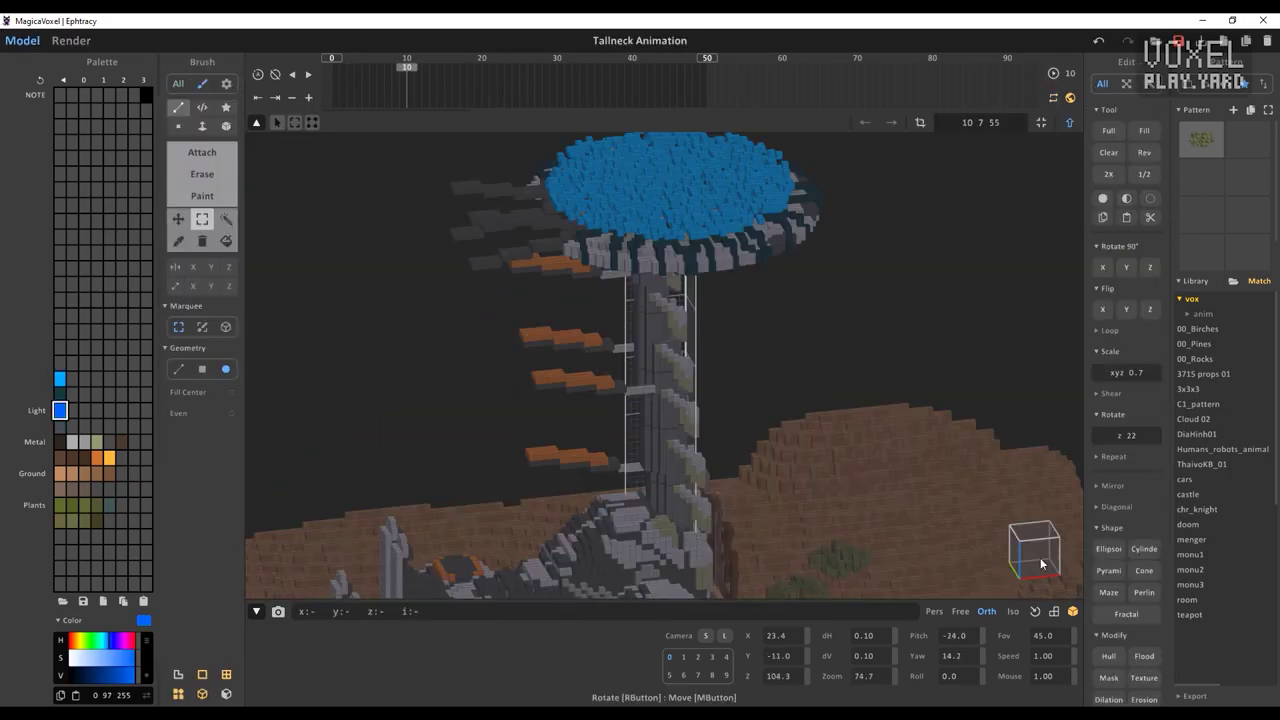
# - Paint a vertical blue (0 97 255) light strip near the top of the neck around frame 10
pyautogui.click(1040, 564)
pyautogui.click(325, 82)
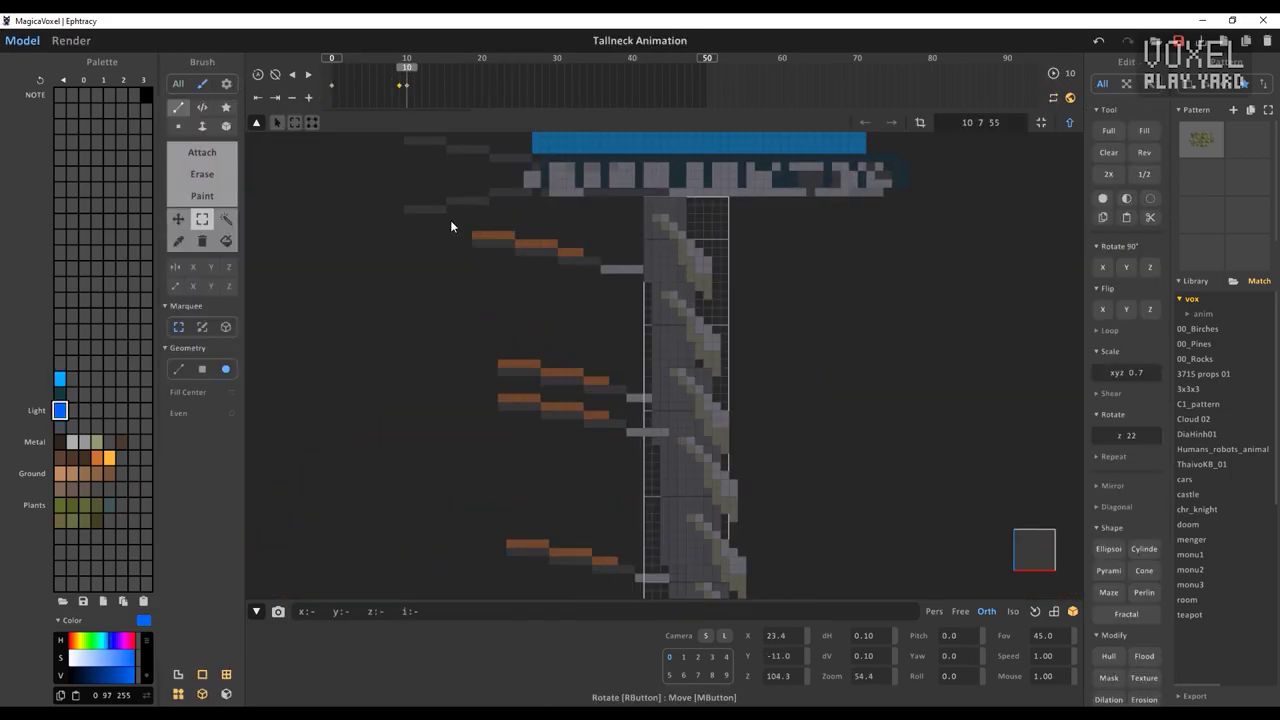
pyautogui.click(667, 213)
pyautogui.moveTo(668, 248)
pyautogui.mouseDown(button='right')
pyautogui.moveTo(563, 277)
pyautogui.moveTo(540, 220)
pyautogui.mouseUp(button='right')
pyautogui.click(403, 70)
pyautogui.scroll(3, 490, 230)
pyautogui.moveTo(485, 190); pyautogui.dragTo(483, 238)
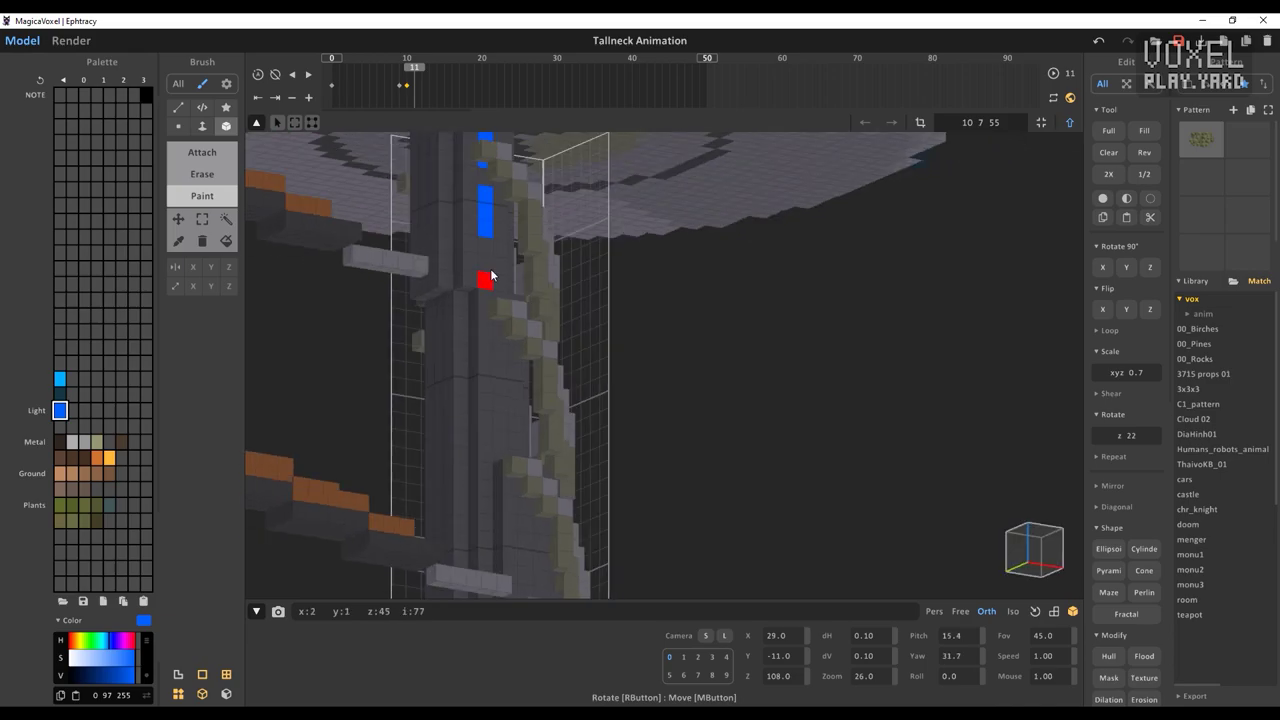
# - Continue the blue light strip down the neck through frames 11 and 12, adding a keyframe
pyautogui.moveTo(483, 240); pyautogui.dragTo(503, 270, button='right')
pyautogui.keyDown('alt'); pyautogui.click(628, 298); pyautogui.keyUp('alt')
pyautogui.moveTo(628, 182); pyautogui.dragTo(628, 212)
pyautogui.click(312, 97)
pyautogui.moveTo(600, 345); pyautogui.dragTo(646, 334, button='right')
pyautogui.scroll(4, 646, 334)
pyautogui.moveTo(649, 298); pyautogui.dragTo(649, 345)
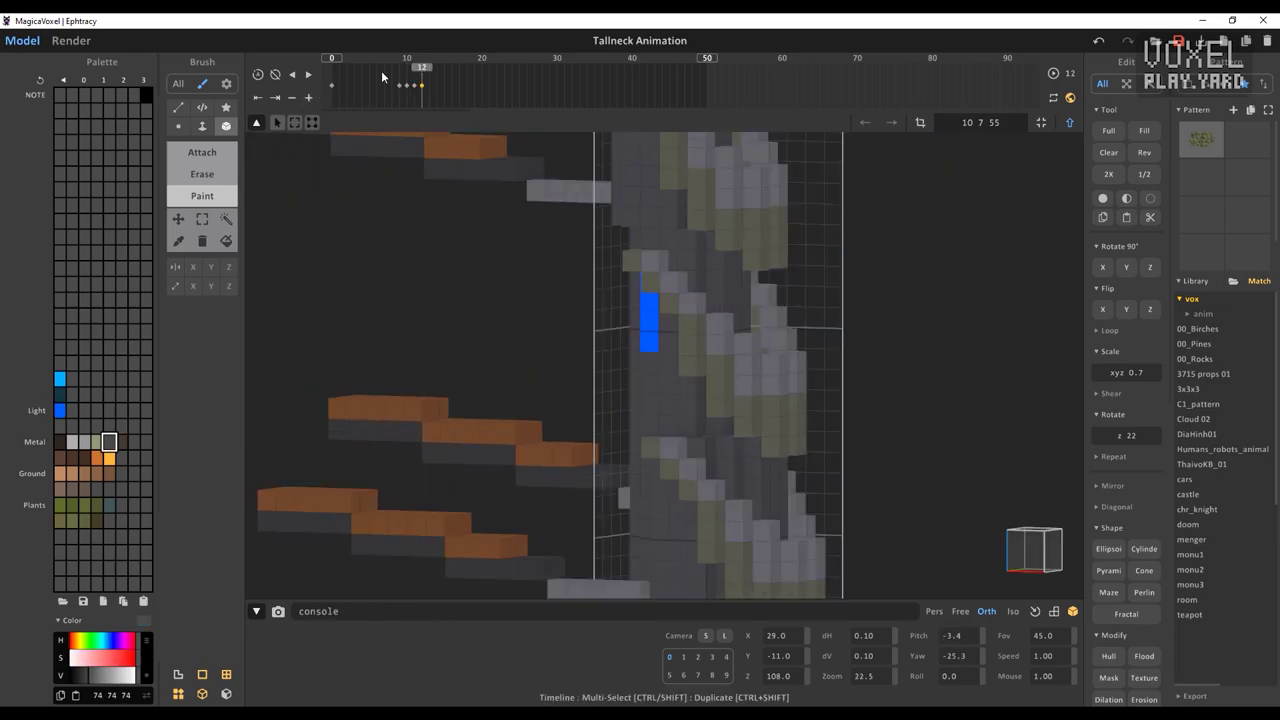
# - Sample the neck's grey, undo the misplaced stroke and paint the next strip segment further down the neck
pyautogui.keyDown('alt'); pyautogui.click(650, 341); pyautogui.keyUp('alt')
pyautogui.moveTo(649, 401); pyautogui.dragTo(649, 428)
pyautogui.hotkey('ctrl', 'z')
pyautogui.moveTo(648, 400); pyautogui.dragTo(608, 408, button='right')
pyautogui.scroll(-5, 608, 400)
pyautogui.moveTo(605, 381); pyautogui.dragTo(608, 403)
# - Paint the blue strip lower on the neck in frame 14, cover the old segments with grey and add a keyframe
pyautogui.click(441, 84)
pyautogui.scroll(-2, 620, 400)
pyautogui.moveTo(620, 420); pyautogui.dragTo(605, 290, button='middle')
pyautogui.keyDown('alt'); pyautogui.click(607, 282); pyautogui.keyUp('alt')
pyautogui.moveTo(619, 315); pyautogui.dragTo(619, 347)
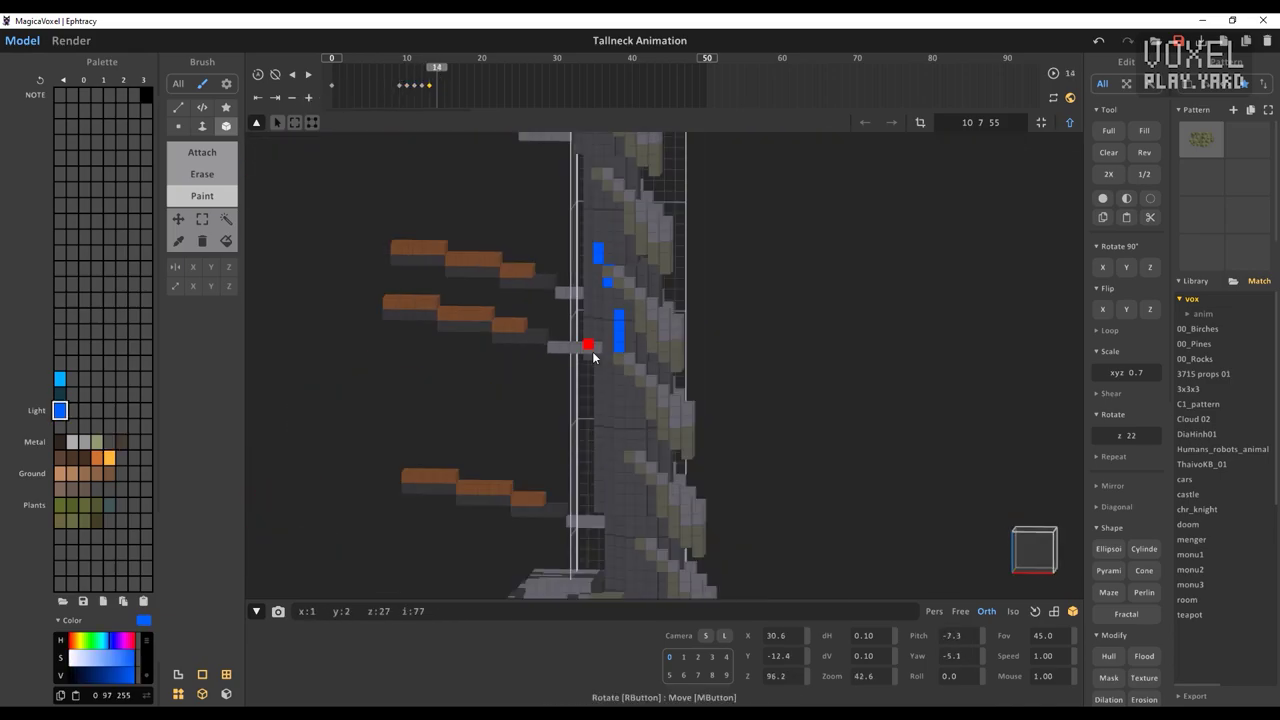
pyautogui.click(312, 99)
pyautogui.scroll(-4, 620, 400)
pyautogui.moveTo(605, 340); pyautogui.dragTo(643, 372, button='right')
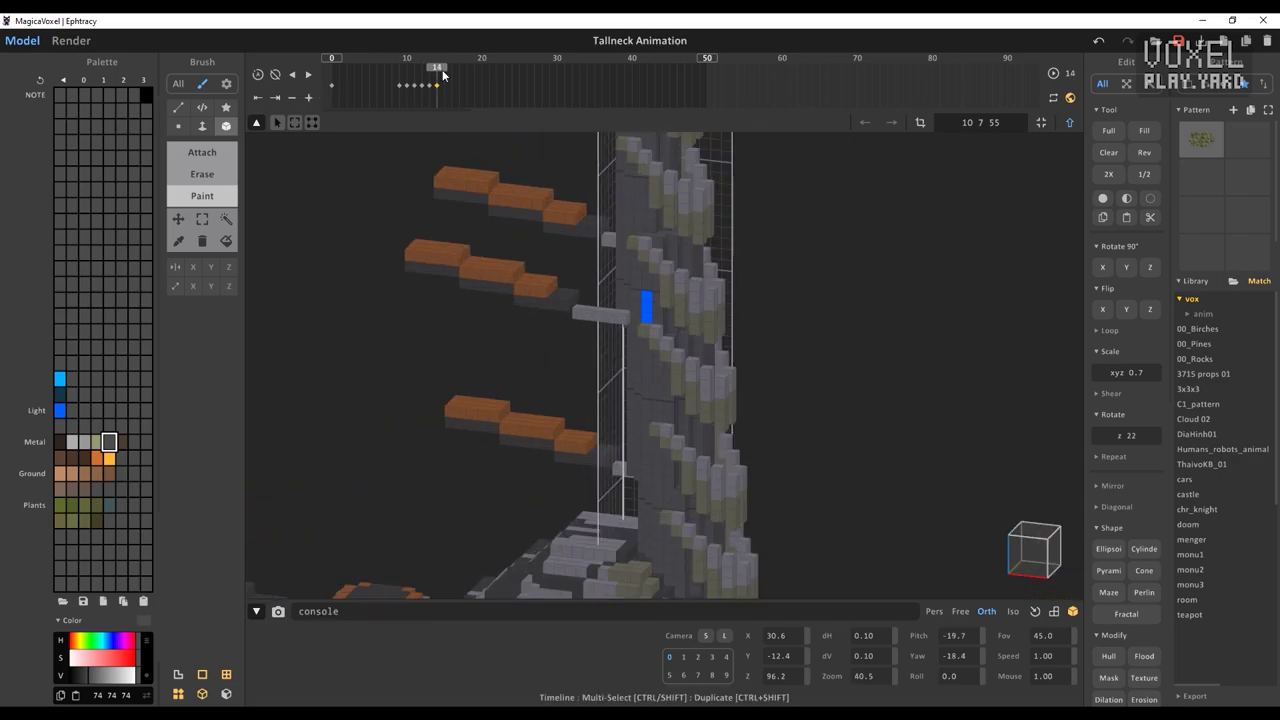
# - Shift the blue strip further down the neck in frame 15, covering the earlier segment with the neck's grey
pyautogui.click(443, 80)
pyautogui.keyDown('alt'); pyautogui.click(635, 270); pyautogui.keyUp('alt')
pyautogui.moveTo(652, 362); pyautogui.dragTo(653, 398)
pyautogui.moveTo(673, 414); pyautogui.dragTo(674, 440)
pyautogui.moveTo(635, 245); pyautogui.dragTo(636, 285)
pyautogui.click(454, 76)
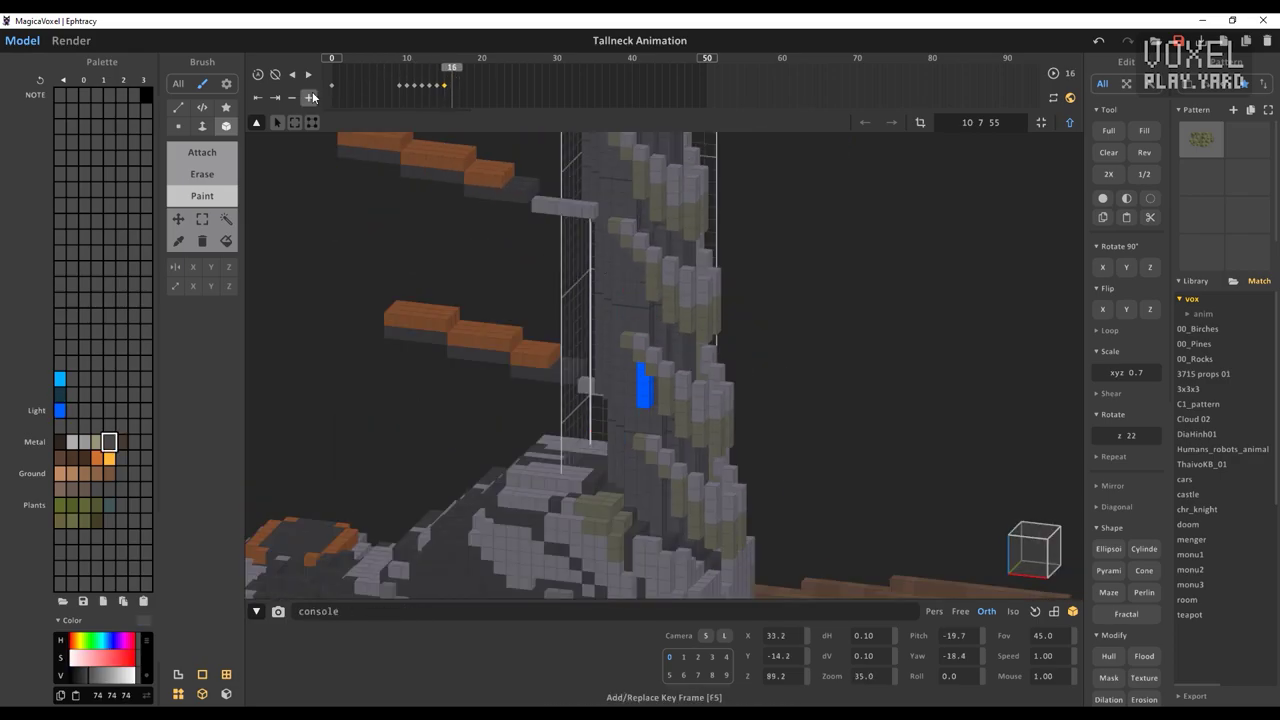
# - Extend the blue light's travel to the base of the neck over the frames from 16 to 18
pyautogui.moveTo(648, 414); pyautogui.dragTo(646, 370)
pyautogui.click(467, 76)
pyautogui.scroll(3, 650, 450)
pyautogui.moveTo(655, 560); pyautogui.dragTo(621, 276, button='middle')
pyautogui.keyDown('alt'); pyautogui.click(619, 232); pyautogui.keyUp('alt')
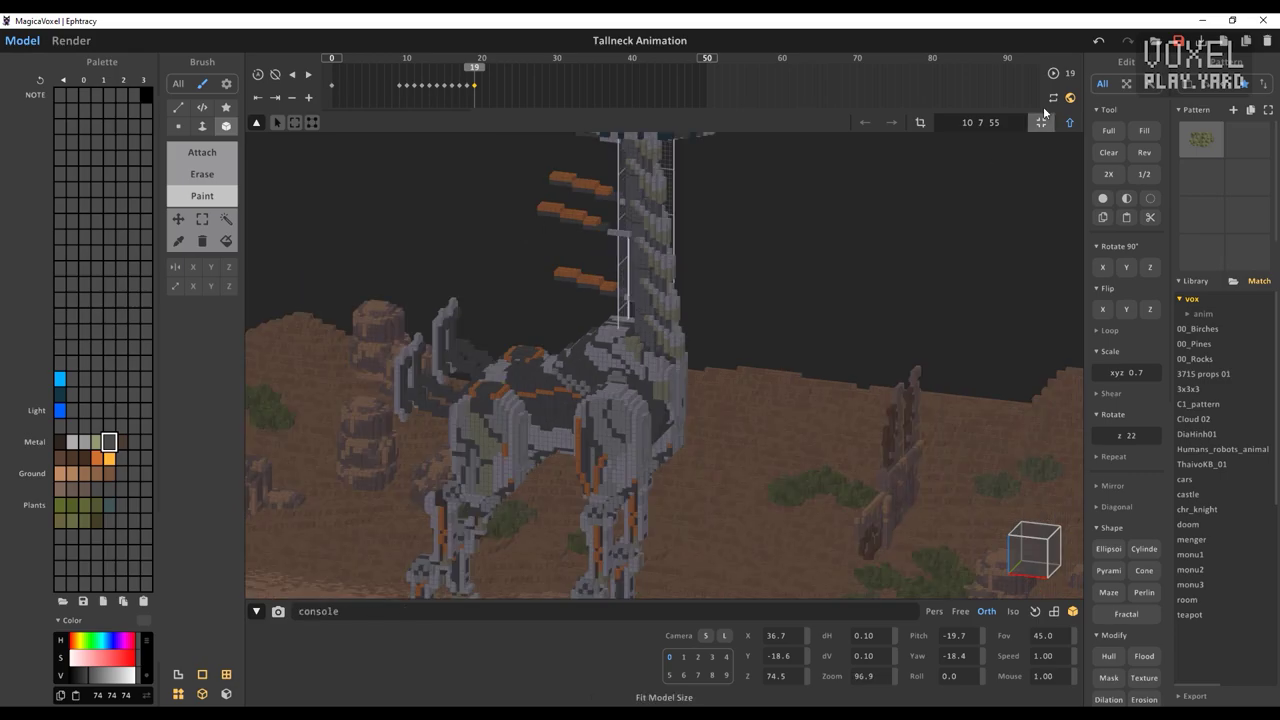
# - Shift the ground model along negative X in frames 1 and 2 using the Transform tool
pyautogui.click(186, 221)
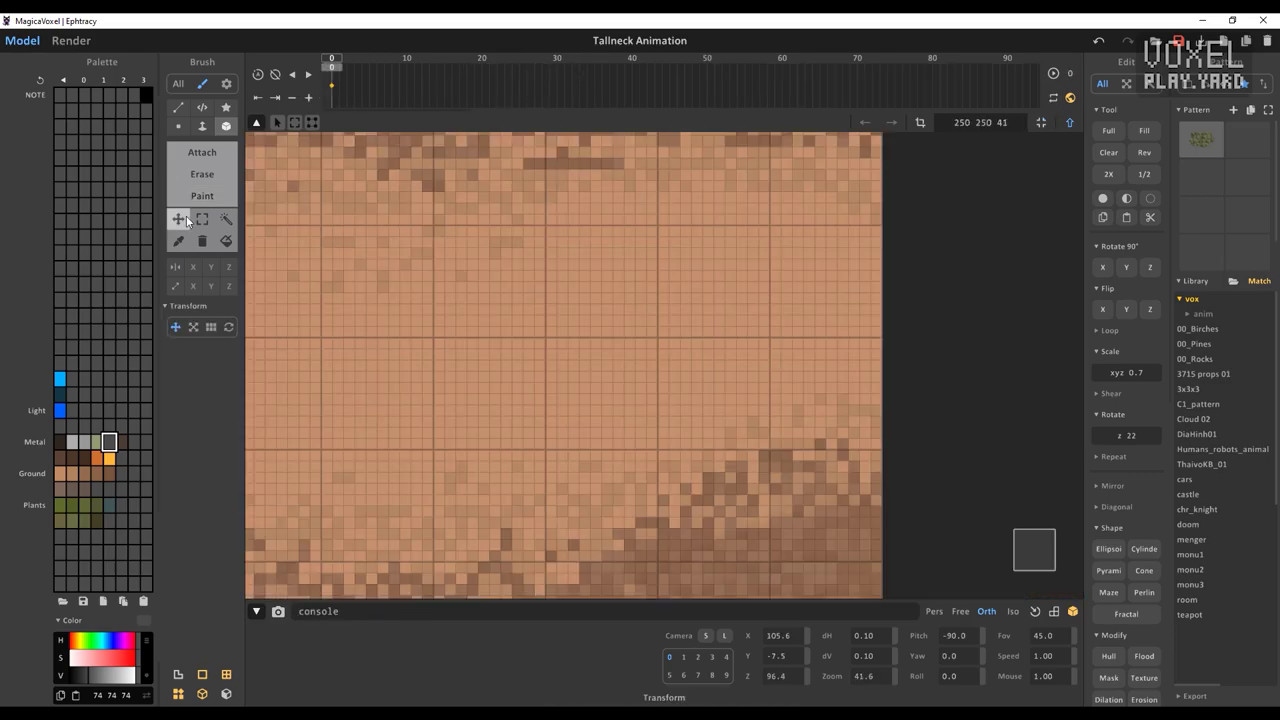
pyautogui.click(308, 76)
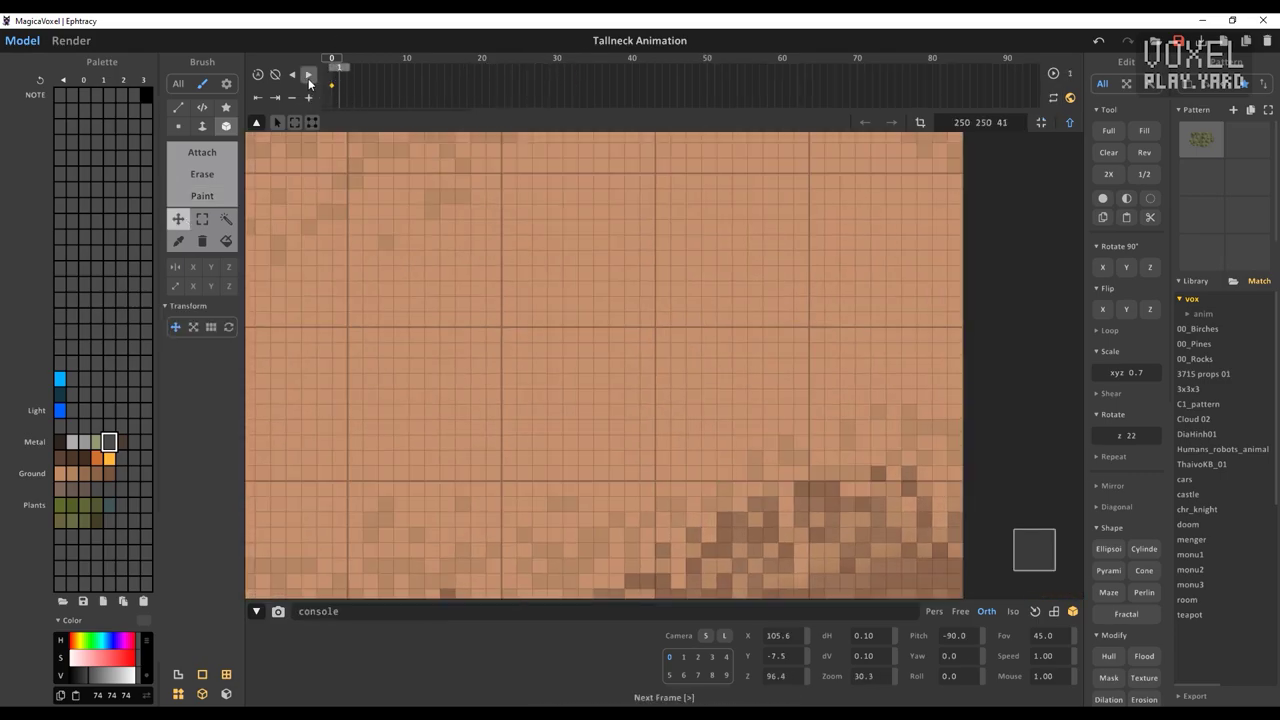
pyautogui.moveTo(856, 339); pyautogui.dragTo(676, 373, button='middle')
pyautogui.scroll(3, 749, 371)
pyautogui.click(308, 76)
pyautogui.moveTo(749, 371); pyautogui.dragTo(691, 394)
pyautogui.scroll(-13, 617, 309)
pyautogui.scroll(1, 617, 309)
pyautogui.click(308, 76)
pyautogui.scroll(-2, 685, 367)
pyautogui.scroll(10, 695, 390)
# - Show the Loop options and loop the ground one voxel along negative X in each frame from 3 to 7
pyautogui.click(1109, 331)
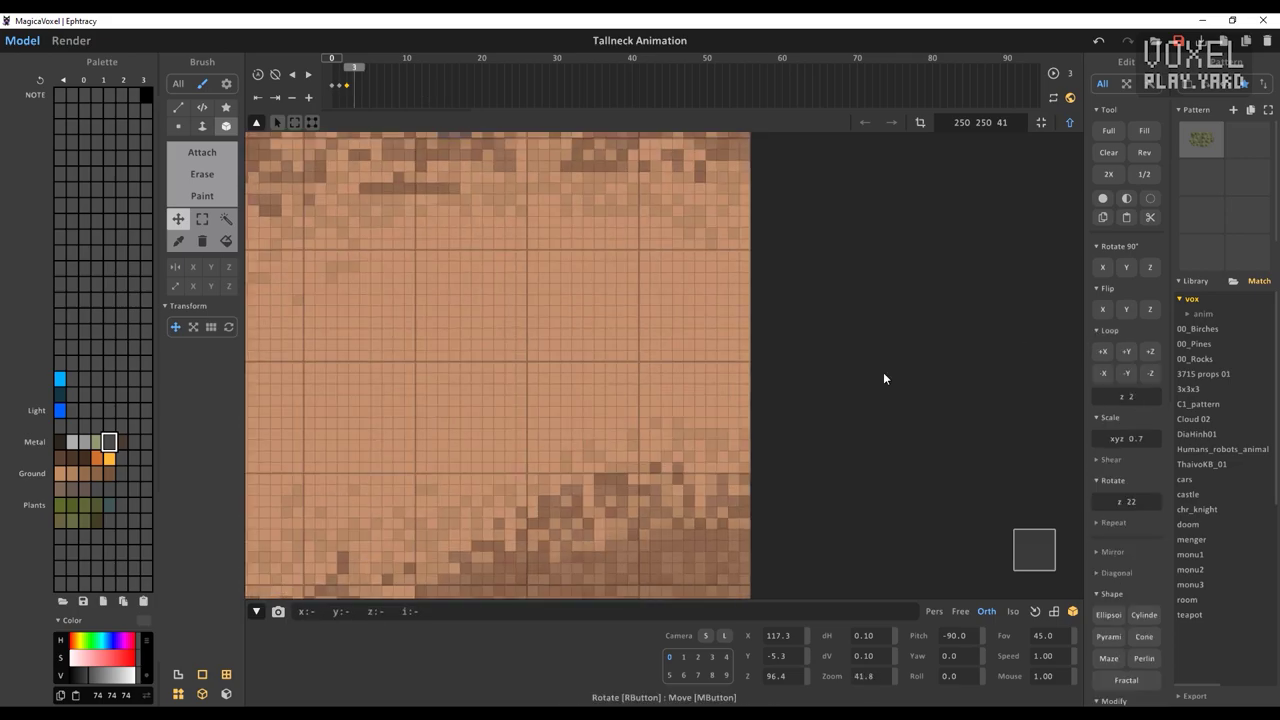
pyautogui.scroll(-6, 976, 343)
pyautogui.press('.')
pyautogui.click(1106, 379)
pyautogui.press('.')
pyautogui.click(1106, 379)
pyautogui.press('.')
pyautogui.click(1106, 379)
pyautogui.press('.')
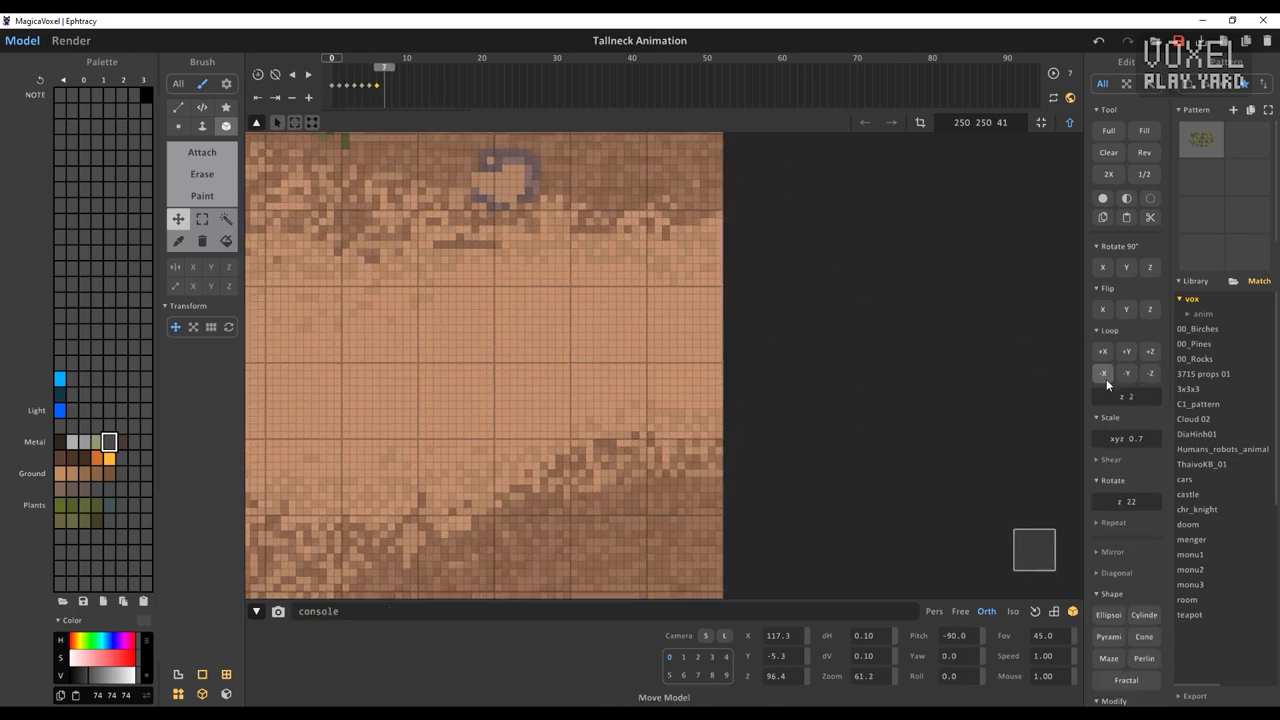
pyautogui.click(1106, 379)
pyautogui.click(384, 72)
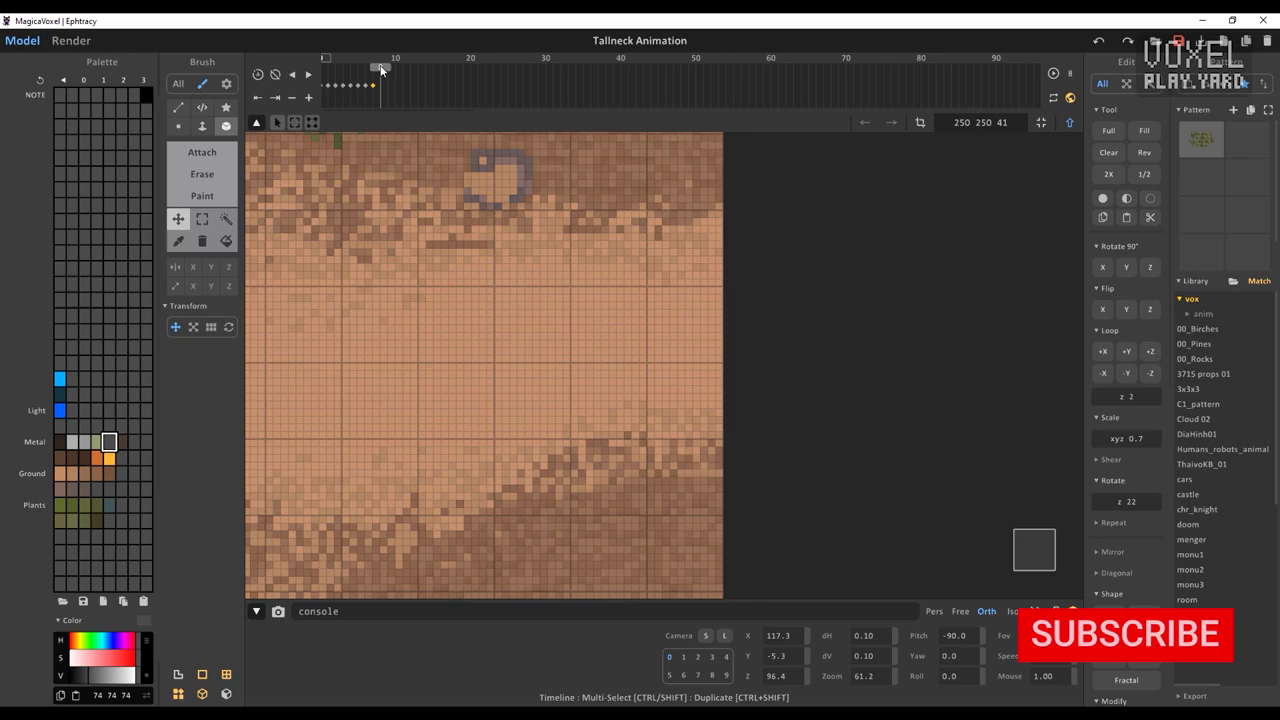
# - Continue looping the ground one voxel along negative X per frame up to frame 14
pyautogui.click(1103, 379)
pyautogui.press('.')
pyautogui.click(1103, 379)
pyautogui.press('.')
pyautogui.click(1103, 379)
pyautogui.press('.')
pyautogui.click(1103, 379)
pyautogui.press('.')
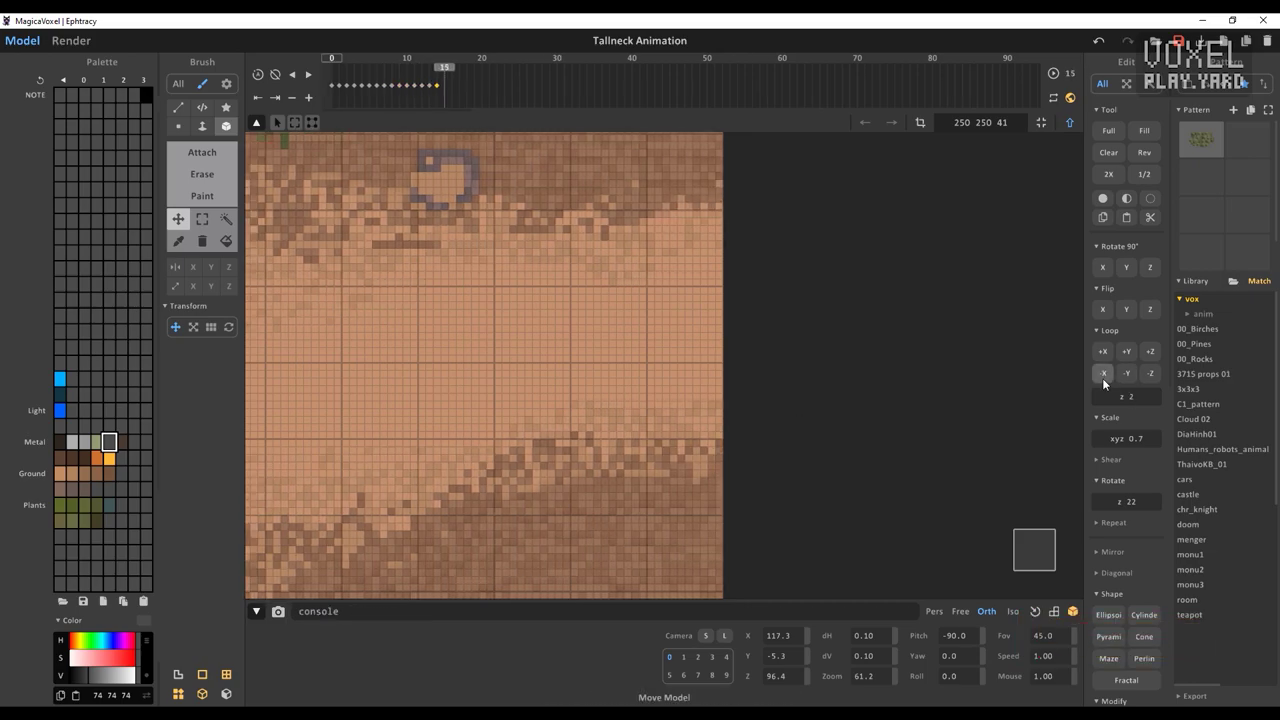
# - Loop the ground one voxel along negative X in each frame from 15 to 31
pyautogui.click(1103, 374)
pyautogui.click(1103, 374)
pyautogui.click(1103, 374)
pyautogui.click(1103, 374)
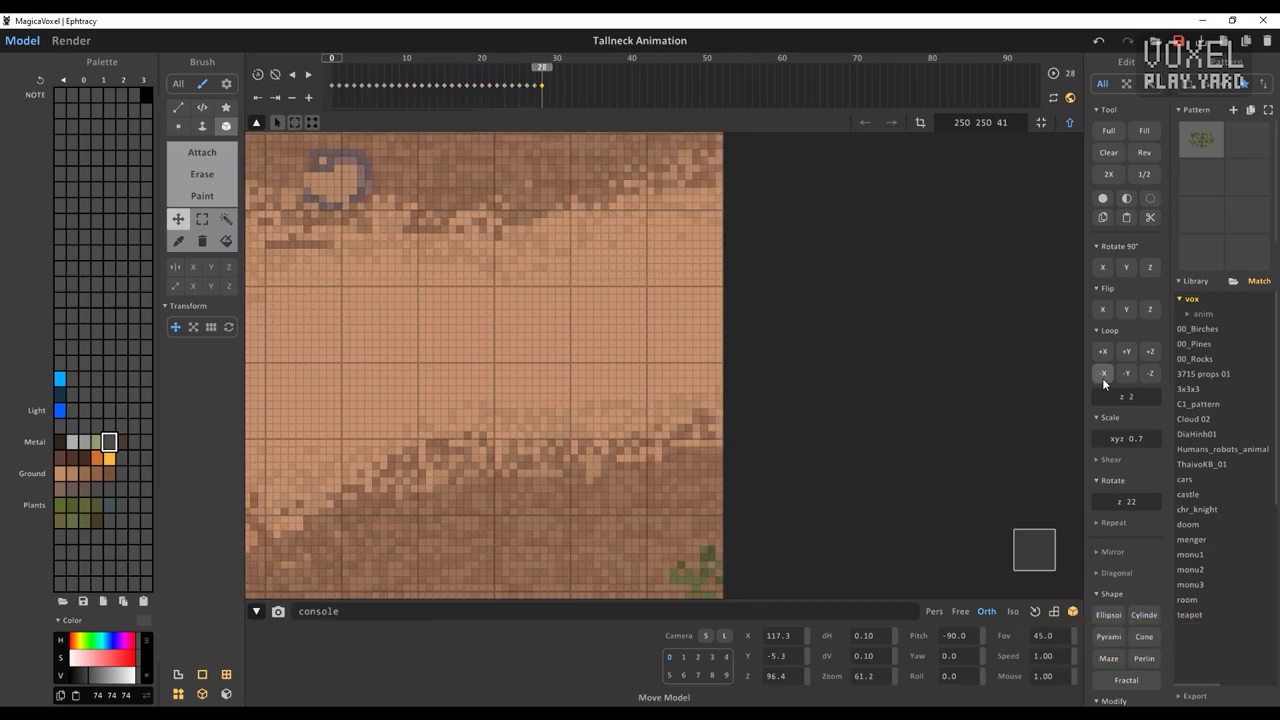
pyautogui.click(1102, 378)
pyautogui.click(1102, 378)
pyautogui.click(1102, 378)
# - Scrub and play the timeline to review the ground's movement beneath the Tallneck
pyautogui.moveTo(564, 70); pyautogui.dragTo(491, 90)
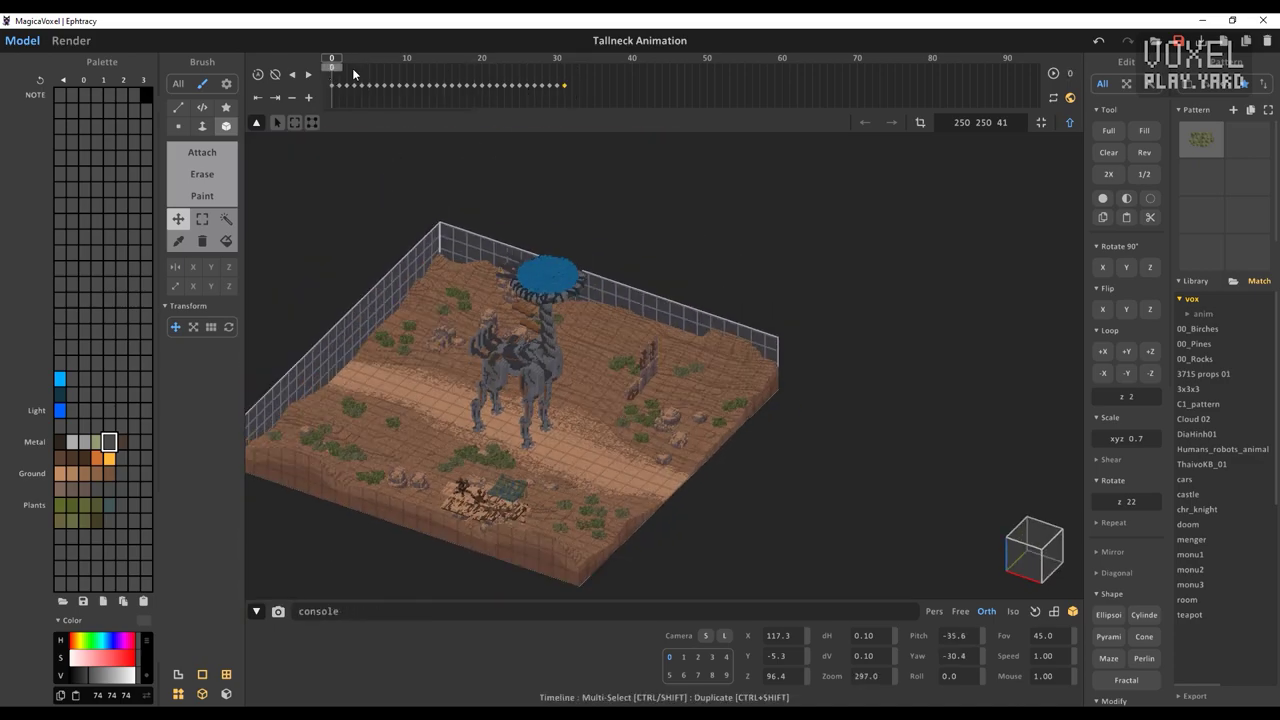
pyautogui.click(1053, 74)
pyautogui.click(660, 46)
pyautogui.scroll(8, 665, 138)
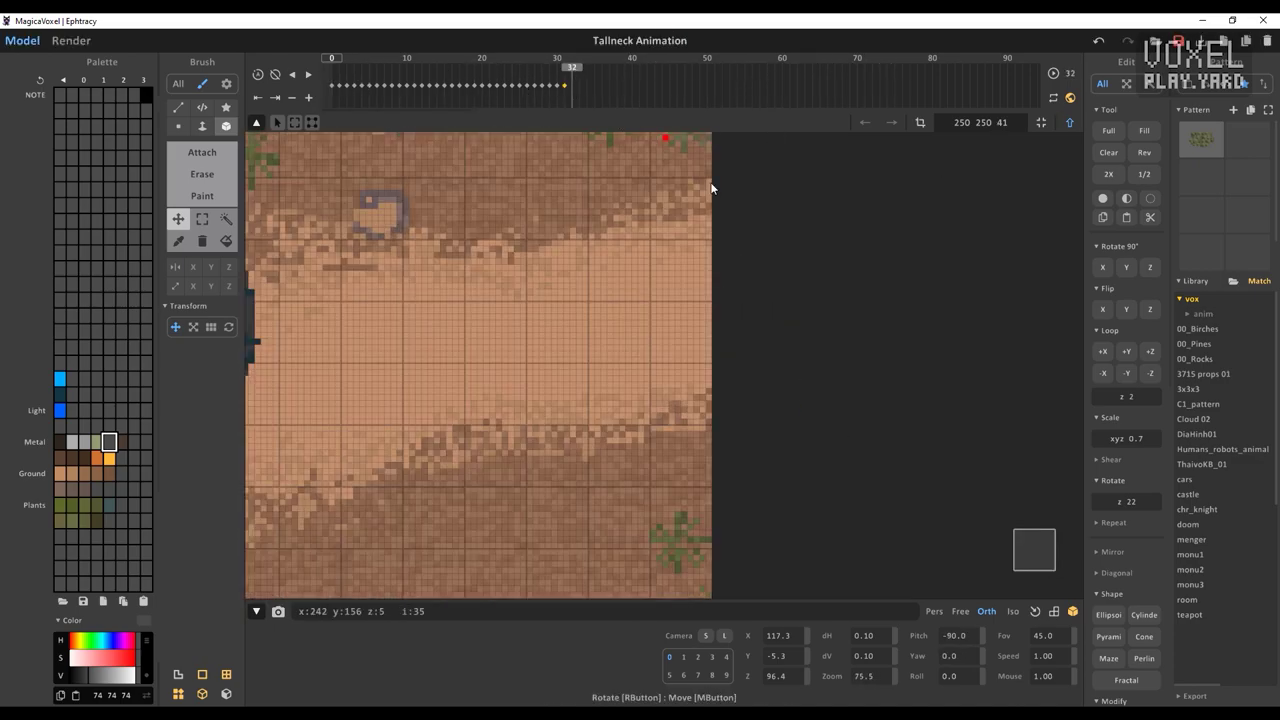
# - Loop the ground one voxel along negative X in each frame from 32 to 57
pyautogui.click(1108, 380)
pyautogui.click(1108, 380)
pyautogui.click(1108, 380)
pyautogui.click(1108, 380)
pyautogui.click(1108, 380)
pyautogui.click(1108, 380)
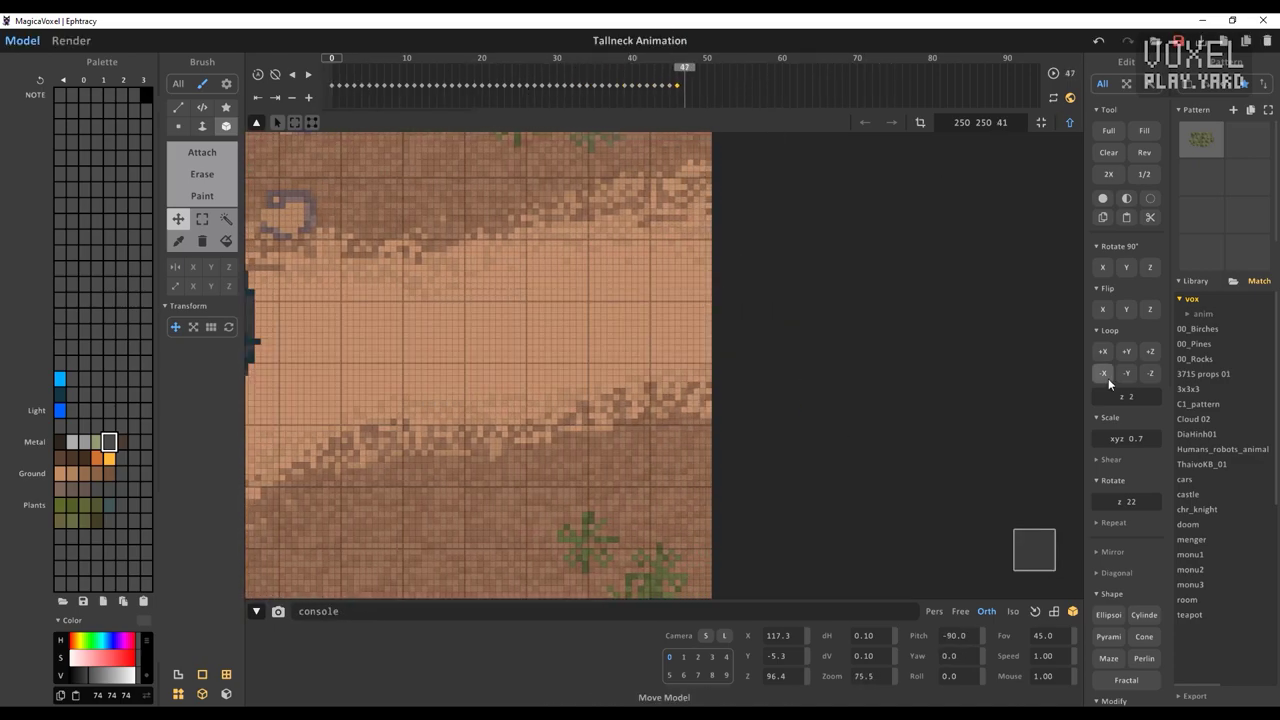
pyautogui.click(1108, 380)
pyautogui.click(1108, 380)
pyautogui.click(1104, 374)
pyautogui.click(1104, 374)
pyautogui.click(1104, 374)
pyautogui.click(1104, 374)
pyautogui.click(1104, 374)
pyautogui.click(1104, 374)
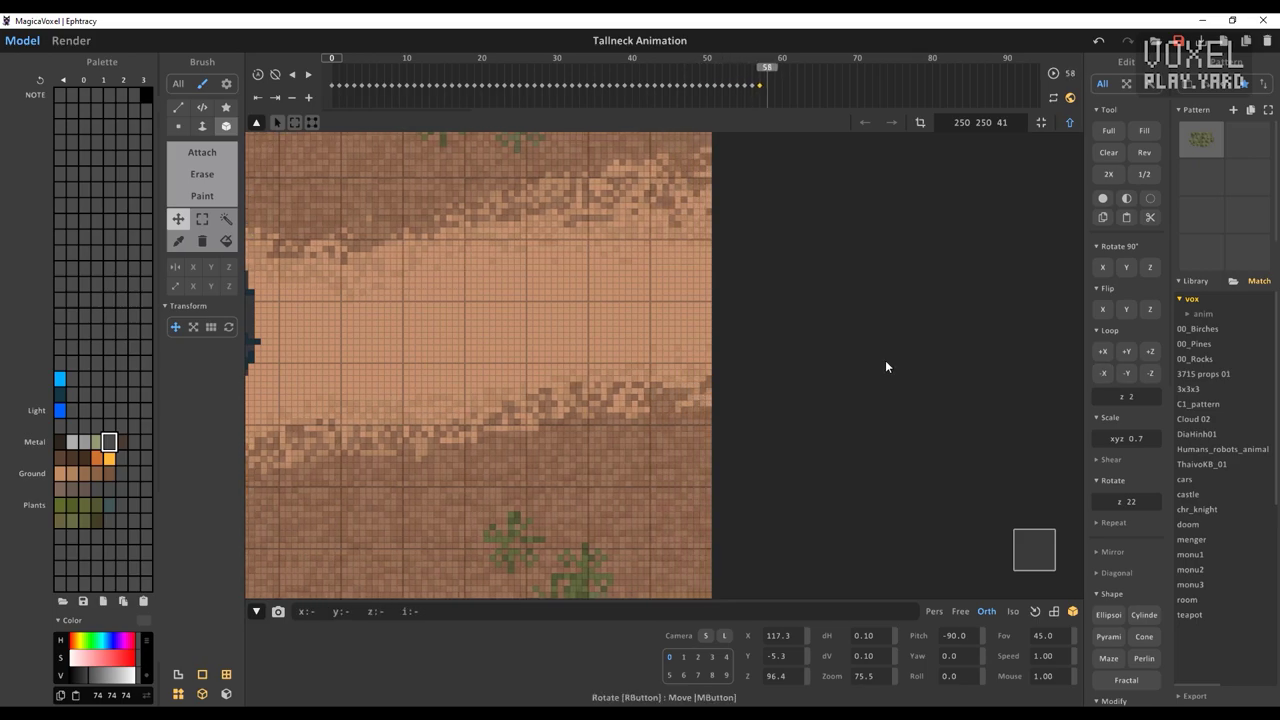
# - Loop the ground back one voxel along positive X at the last frame and scrub the timeline to check the scrolling
pyautogui.click(1102, 353)
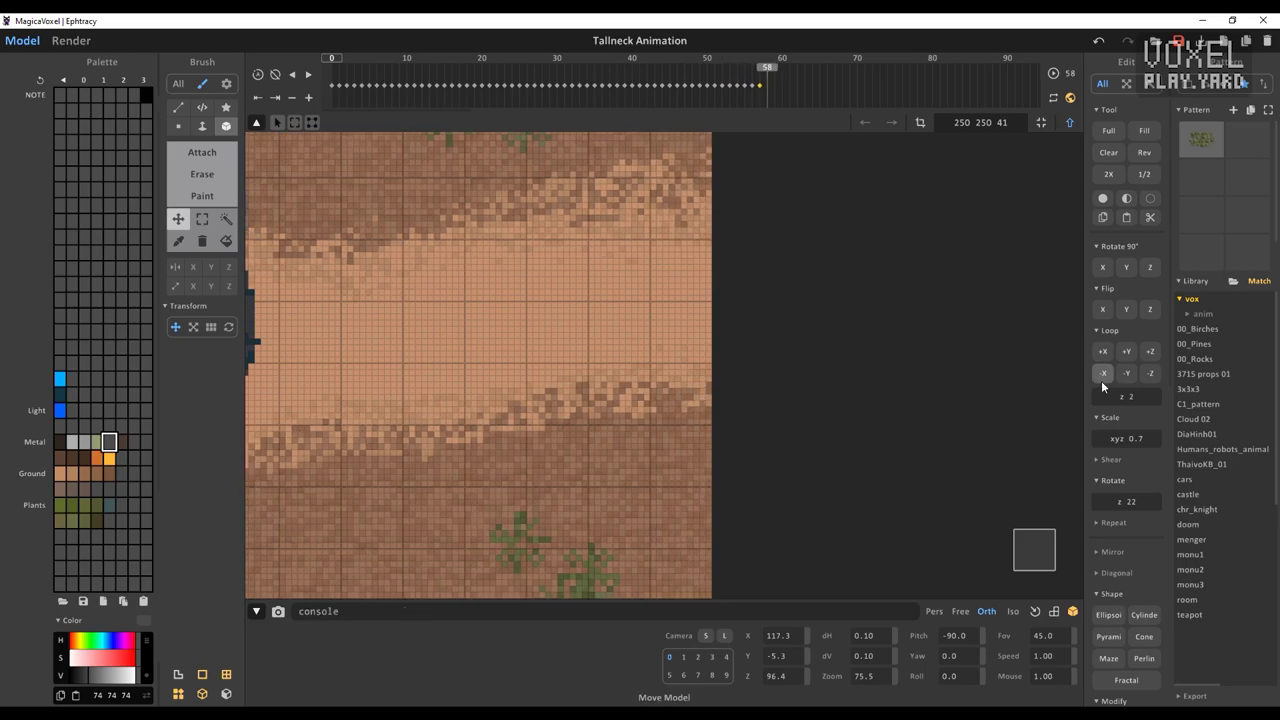
pyautogui.moveTo(764, 82); pyautogui.dragTo(687, 85)
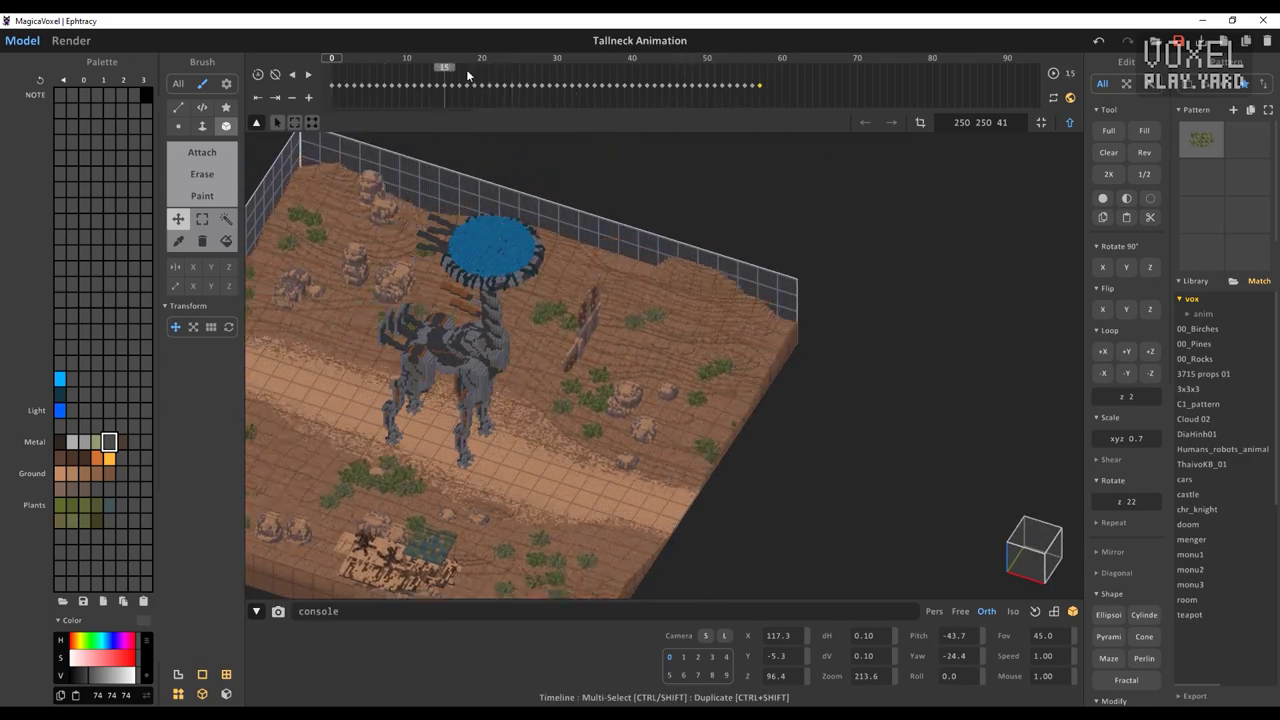
pyautogui.moveTo(467, 75); pyautogui.dragTo(780, 75)
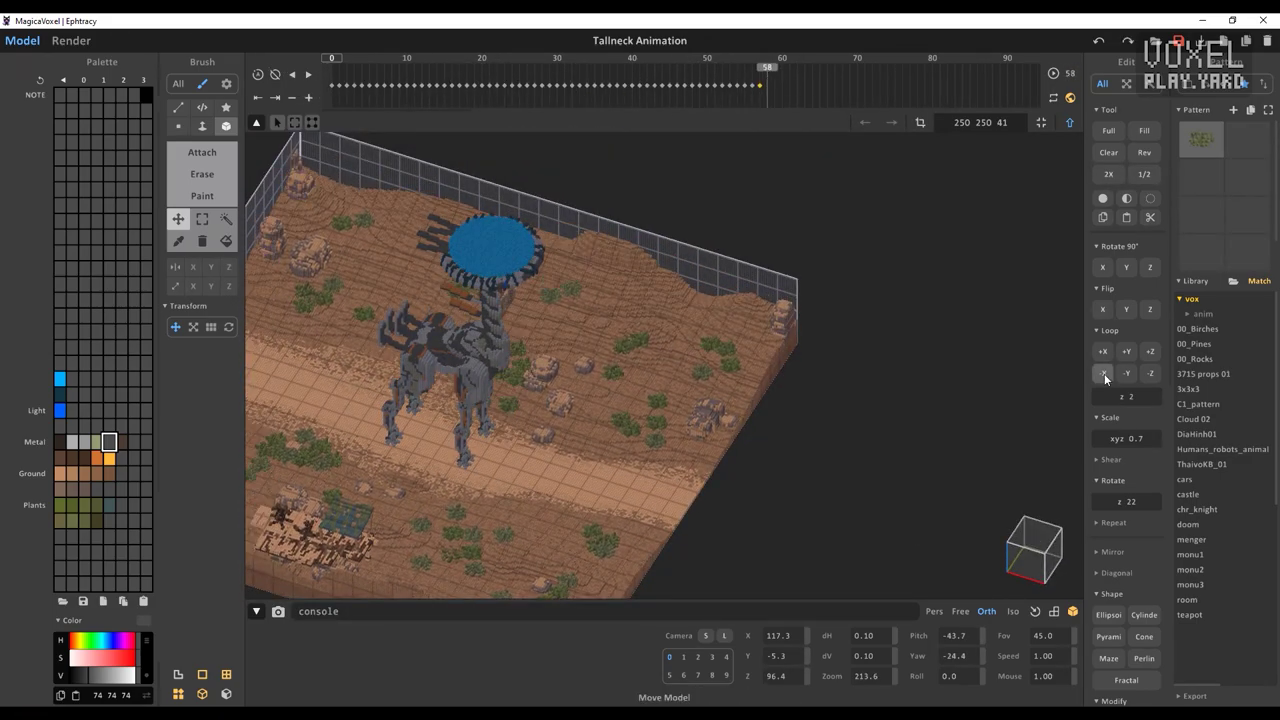
# - Loop the ground one voxel along negative X per frame from 58 to beyond frame 90 and play back the animation
pyautogui.click(1104, 375)
pyautogui.press('Right')
pyautogui.click(1104, 375)
pyautogui.press('Right')
pyautogui.click(1104, 375)
pyautogui.press('Right')
pyautogui.click(1104, 373)
pyautogui.click(1104, 373)
pyautogui.click(1104, 373)
pyautogui.click(1104, 373)
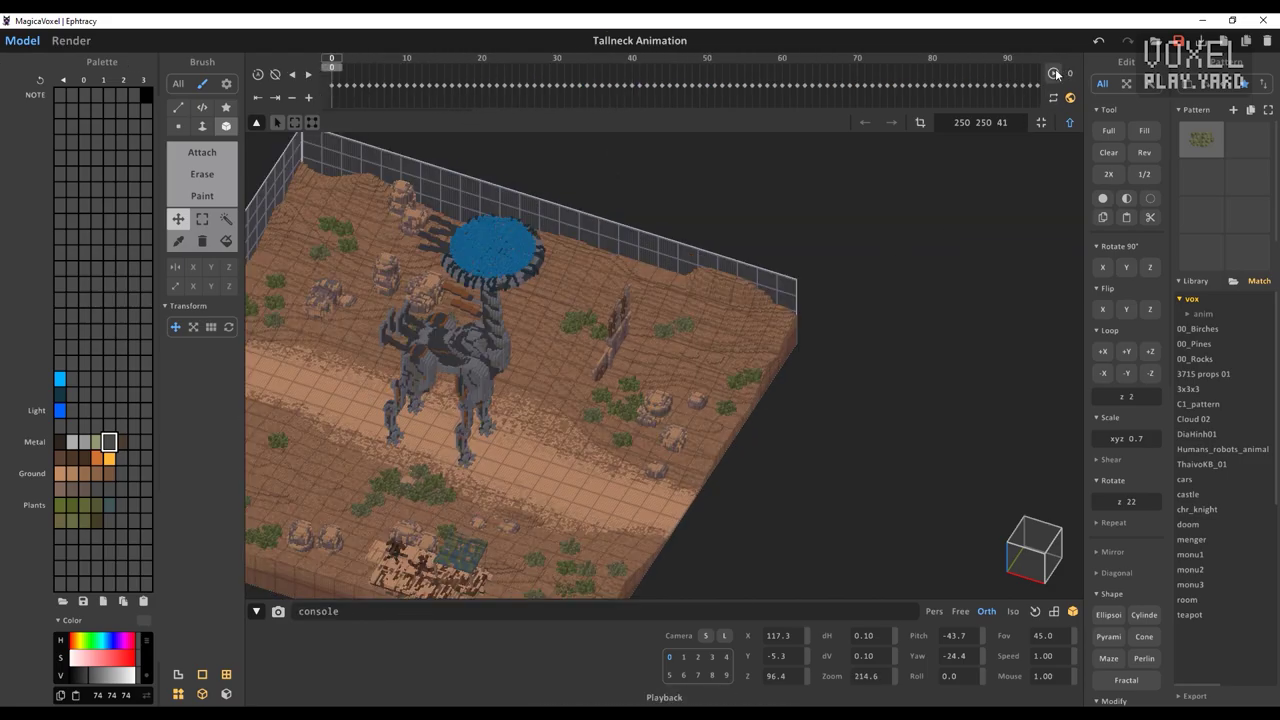
pyautogui.click(1053, 74)
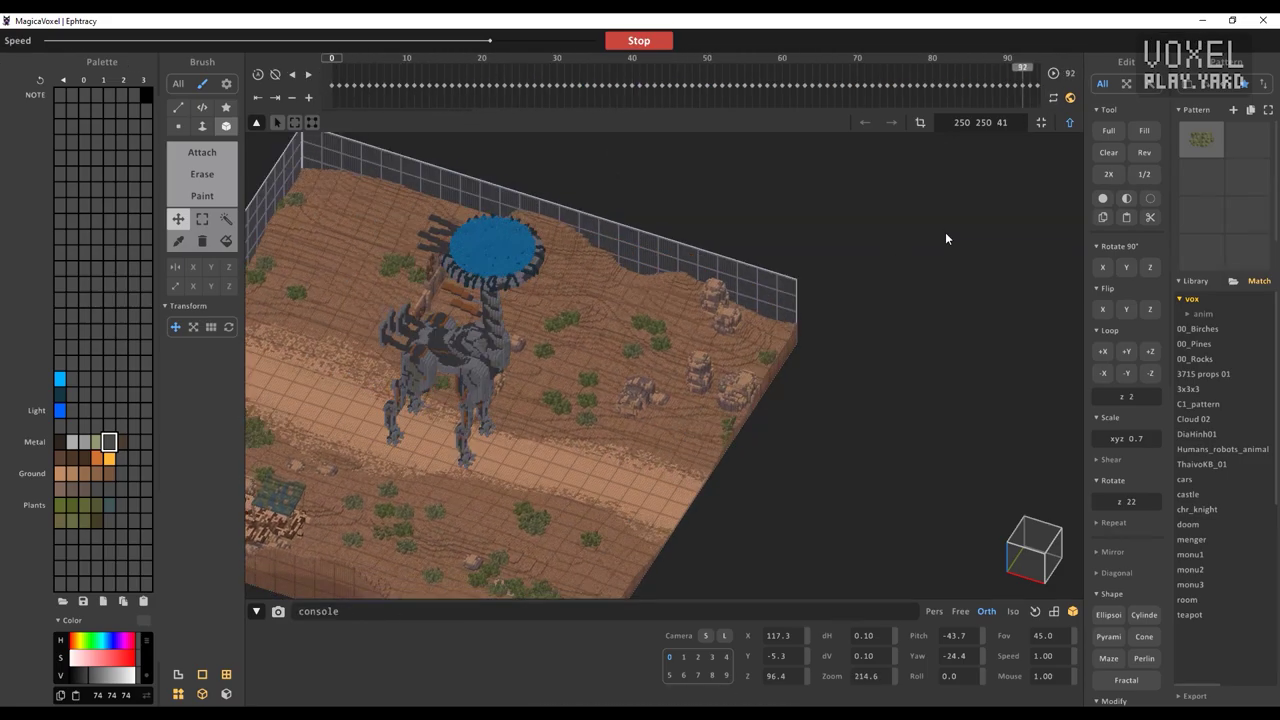
pyautogui.press('p')
# - Continue looping the ground one voxel along negative X per frame up to frame 215
pyautogui.click(1104, 373)
pyautogui.click(1104, 373)
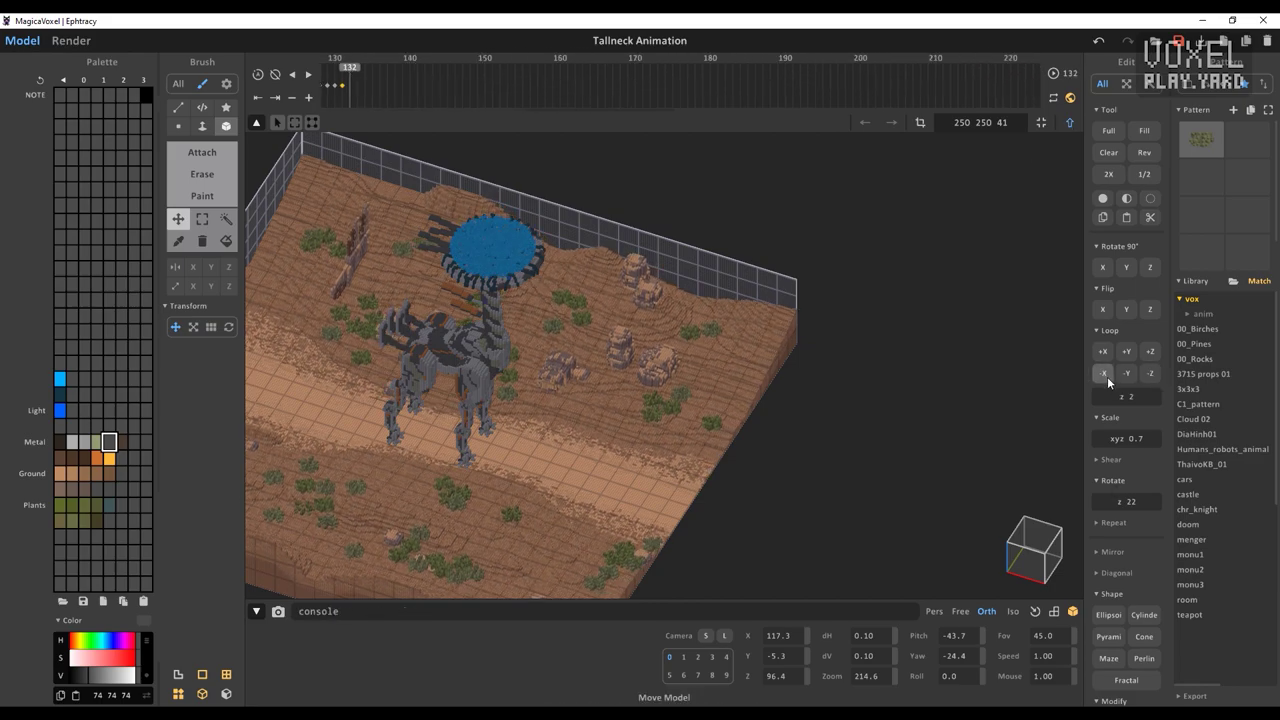
pyautogui.click(1104, 373)
pyautogui.click(1104, 373)
pyautogui.click(1104, 373)
pyautogui.click(1104, 373)
pyautogui.click(1104, 373)
pyautogui.click(1104, 373)
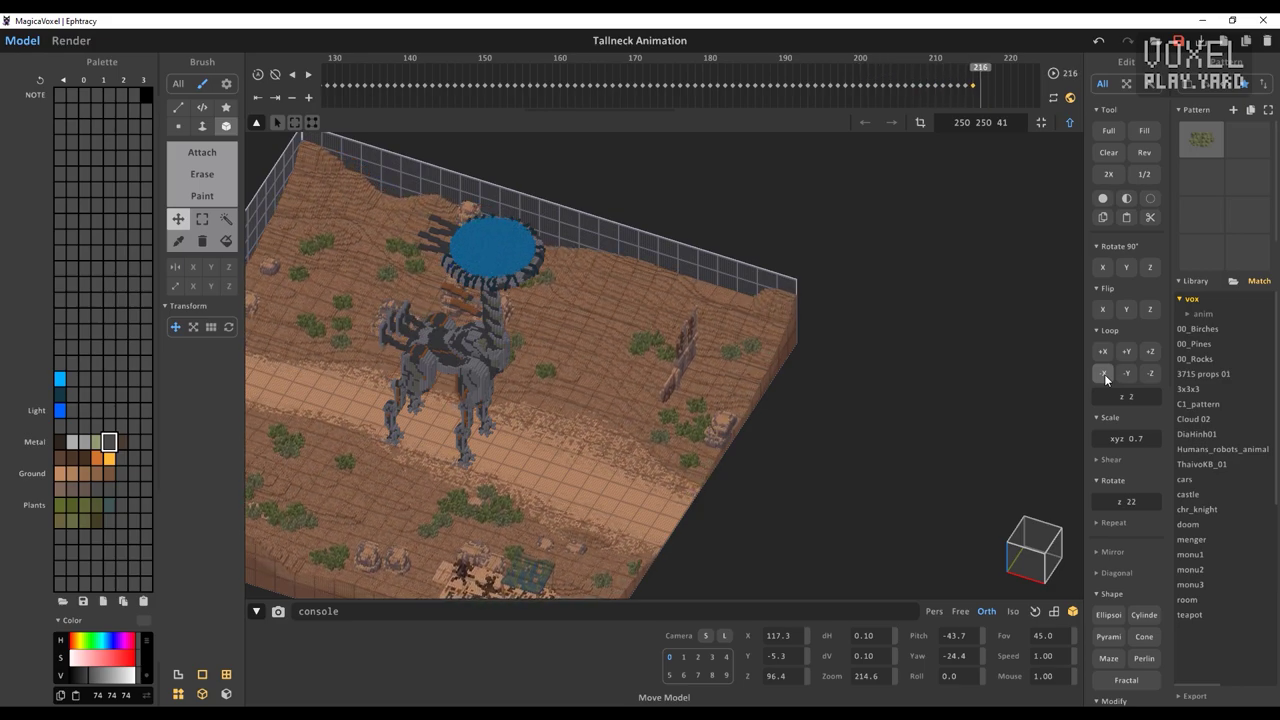
# - Loop the ground one voxel along negative X in each frame from 216 to 250
pyautogui.click(1104, 373)
pyautogui.click(1104, 373)
pyautogui.click(1104, 373)
pyautogui.click(1104, 373)
pyautogui.click(1104, 373)
pyautogui.click(1104, 373)
pyautogui.click(1104, 373)
pyautogui.click(1104, 373)
pyautogui.click(1104, 373)
pyautogui.click(1104, 373)
pyautogui.click(1104, 373)
pyautogui.click(1104, 373)
pyautogui.click(1104, 373)
pyautogui.click(1104, 373)
pyautogui.click(1104, 373)
pyautogui.click(1104, 373)
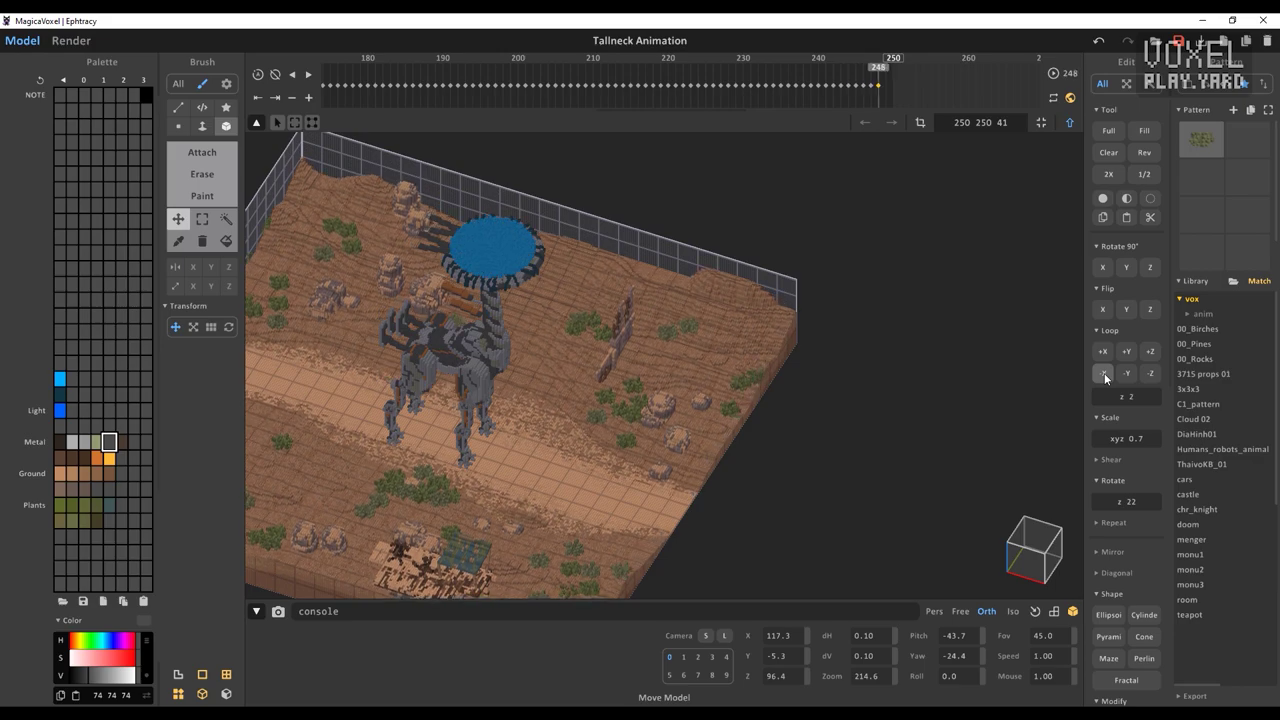
pyautogui.click(1104, 373)
# - Turn on looped playback, play the ground animation and delete the keyframe at frame 250
pyautogui.click(949, 78)
pyautogui.click(1053, 98)
pyautogui.click(1053, 74)
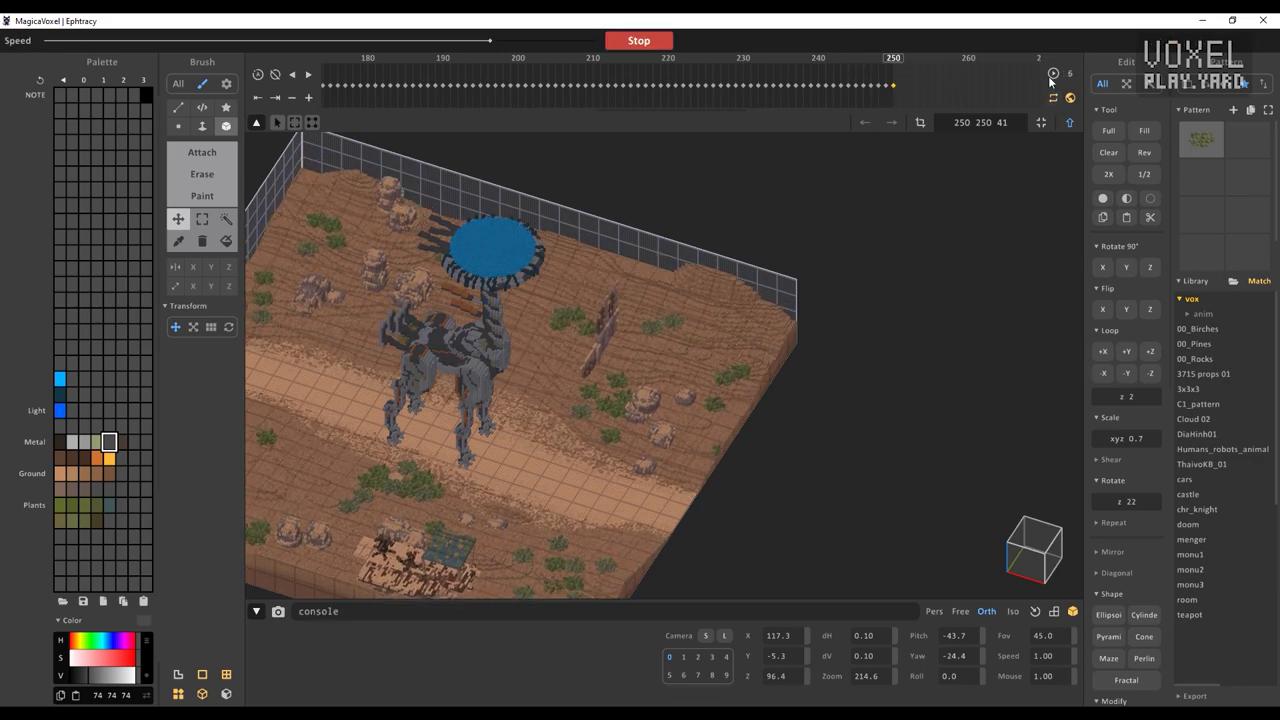
pyautogui.click(1053, 76)
pyautogui.click(292, 98)
pyautogui.click(1053, 75)
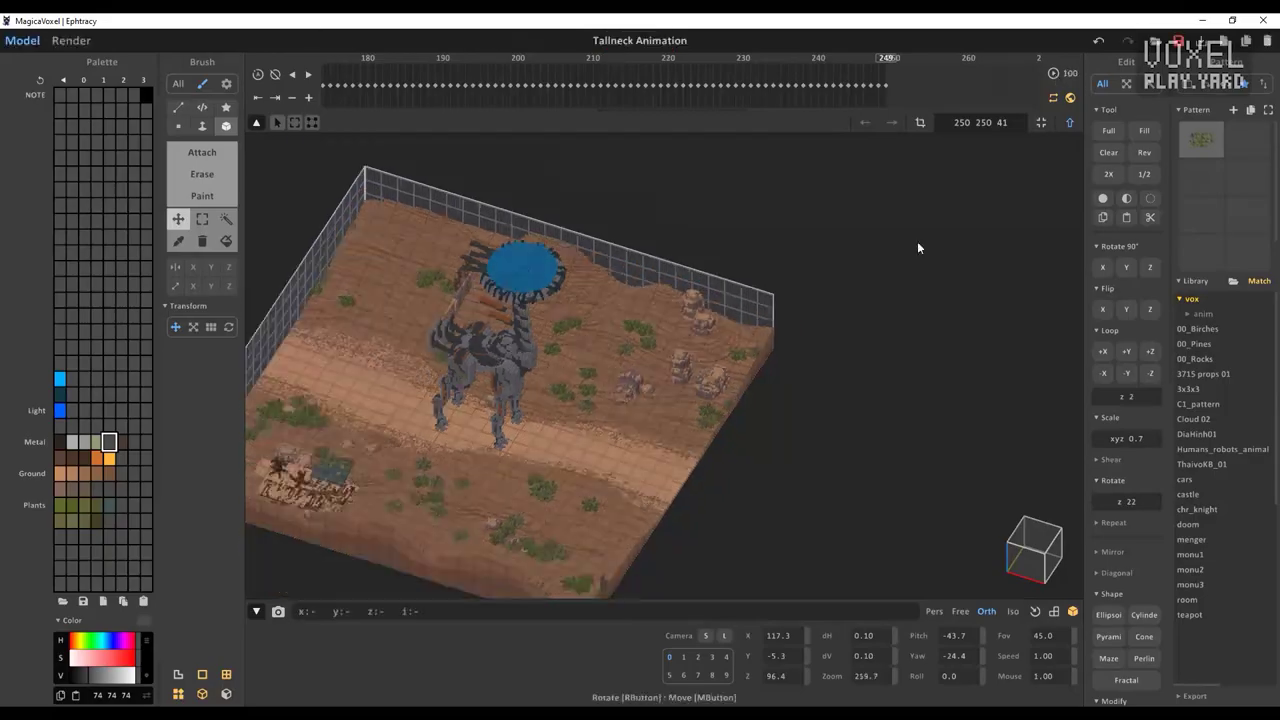
# - Open the Tallneck's upper hind leg for editing and add a keyframe in each frame from 0 to 24
pyautogui.press('Tab')
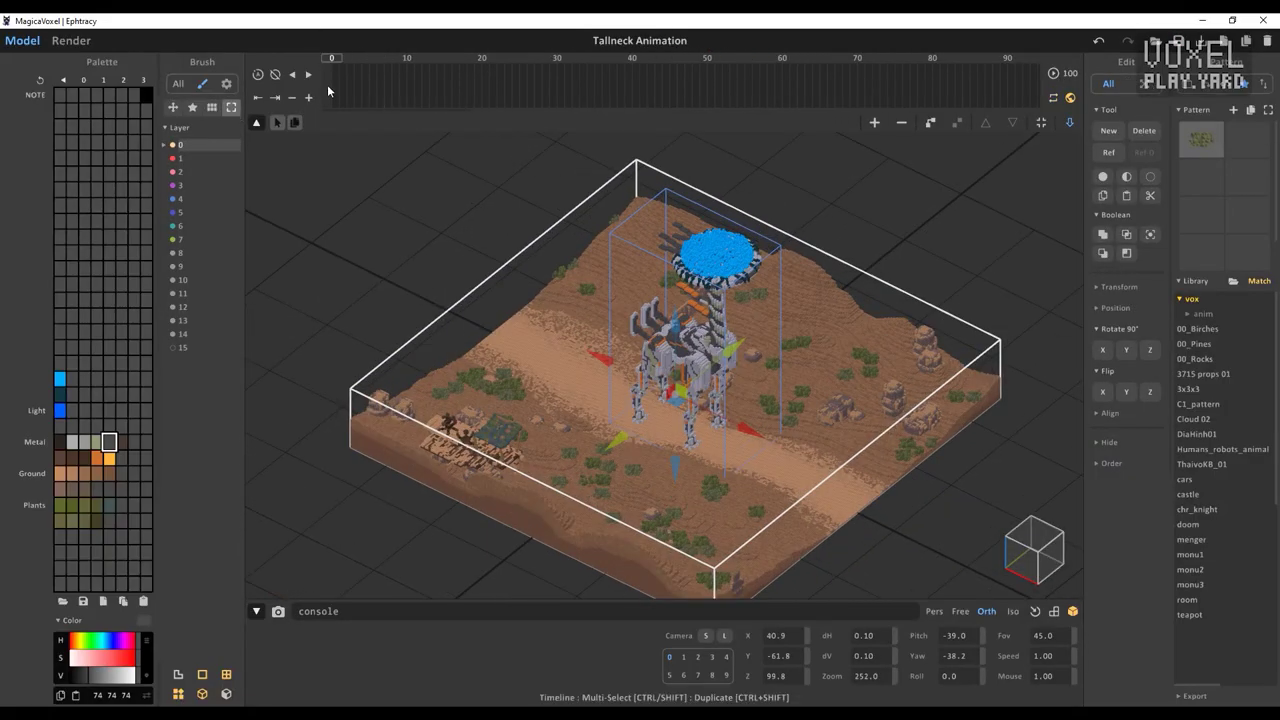
pyautogui.press('Tab')
pyautogui.click(262, 98)
pyautogui.click(262, 98)
pyautogui.click(262, 98)
pyautogui.click(262, 98)
pyautogui.click(262, 98)
pyautogui.click(262, 98)
# - Rotate the upper hind leg about Y by 2 degrees in frame 11 and 3 degrees in frame 10
pyautogui.moveTo(396, 84); pyautogui.dragTo(375, 89)
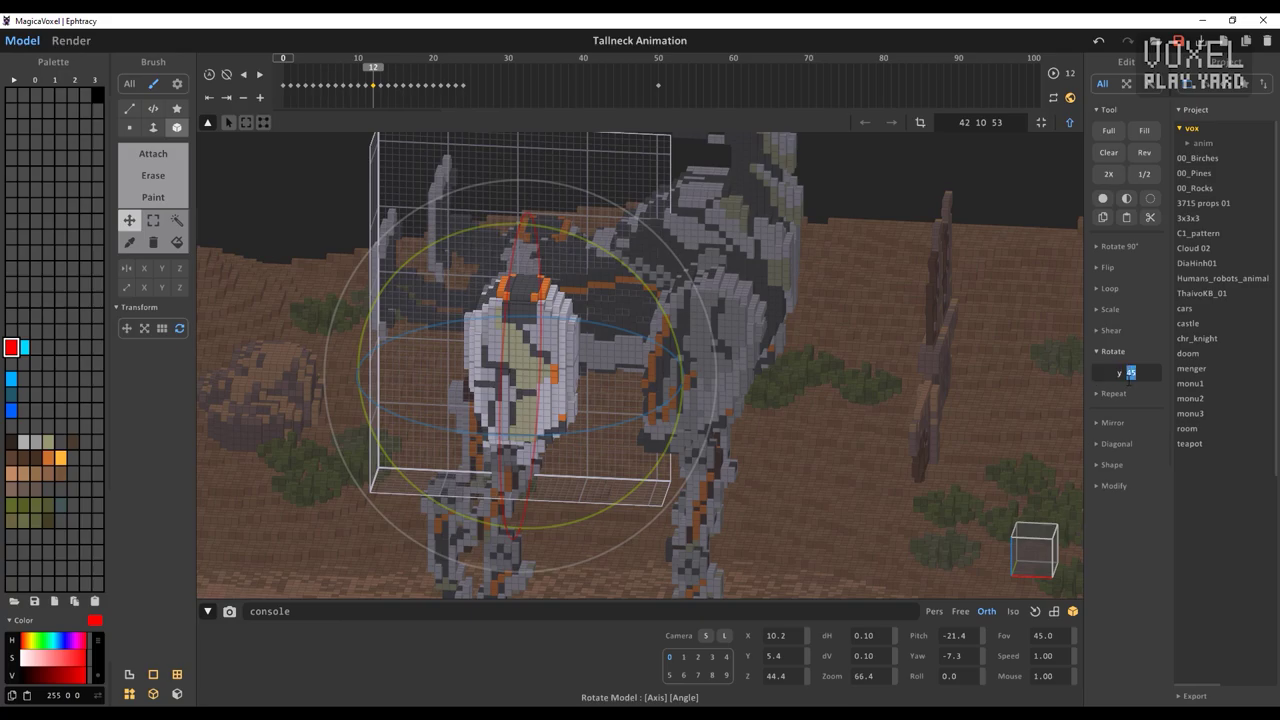
pyautogui.click(366, 77)
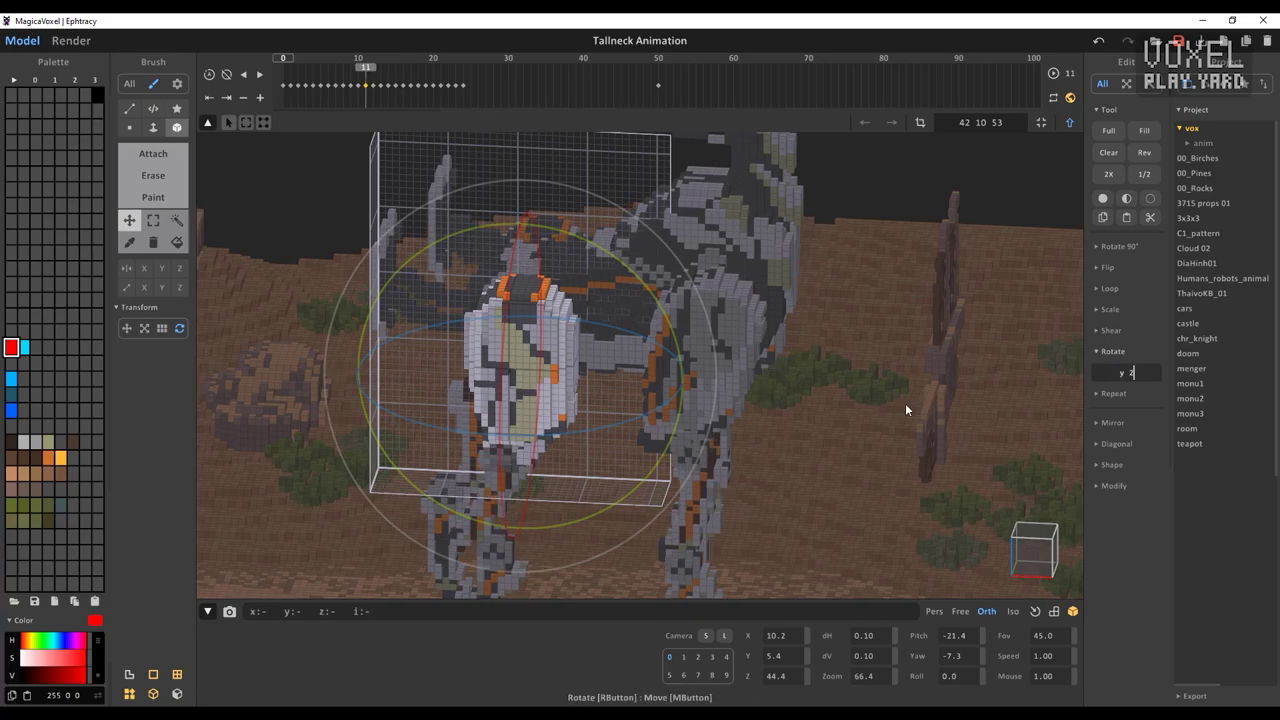
pyautogui.moveTo(906, 406); pyautogui.dragTo(980, 445, button='right')
pyautogui.click(153, 220)
pyautogui.moveTo(722, 555); pyautogui.dragTo(688, 518, button='right')
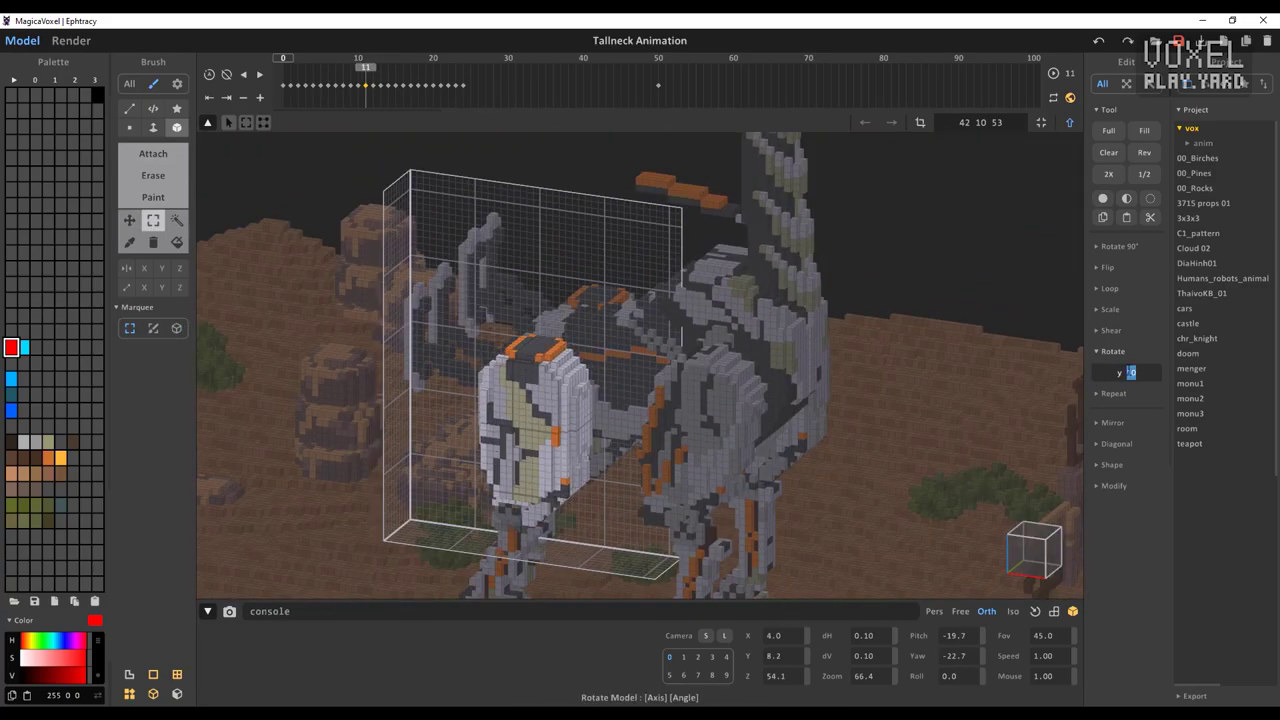
pyautogui.write('3')
pyautogui.press('Return')
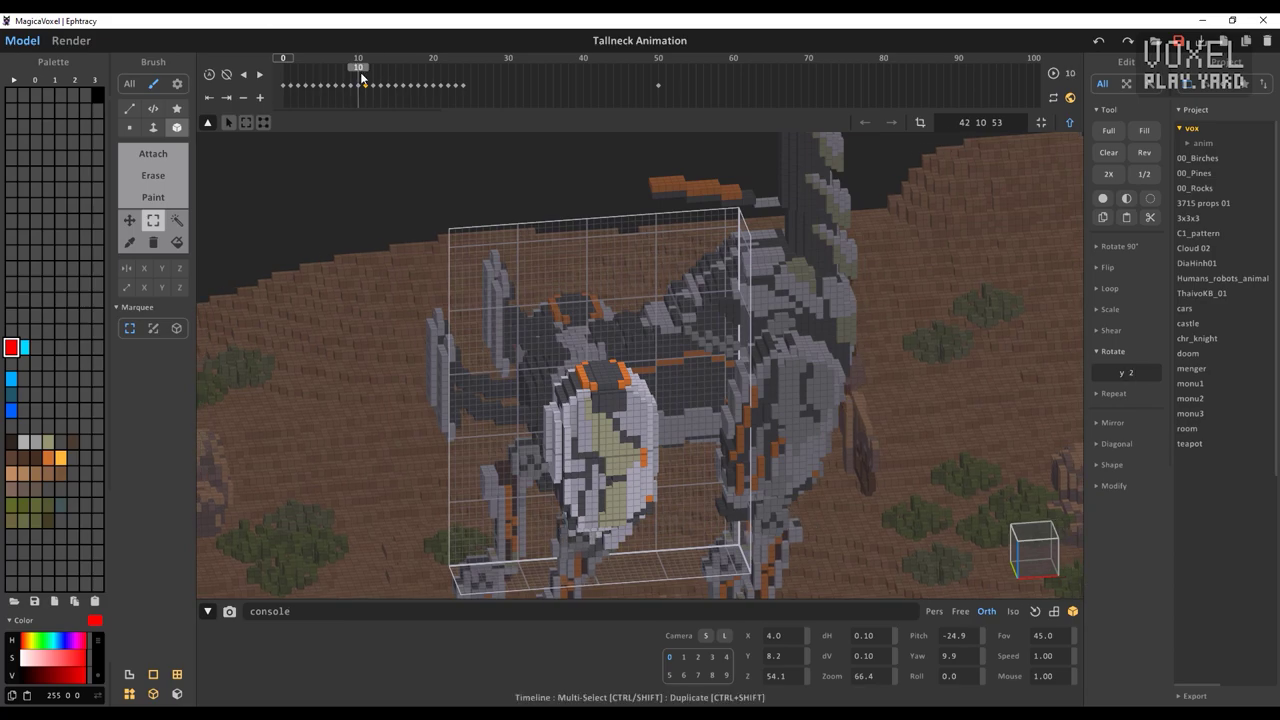
# - Rotate the upper hind leg about Y in the preceding frames, using 5 degrees for frame 8 and 6 degrees for frame 7
pyautogui.click(352, 68)
pyautogui.click(343, 72)
pyautogui.write('5')
pyautogui.press('Return')
pyautogui.moveTo(351, 71); pyautogui.dragTo(336, 78)
pyautogui.click(1142, 375)
pyautogui.write('6')
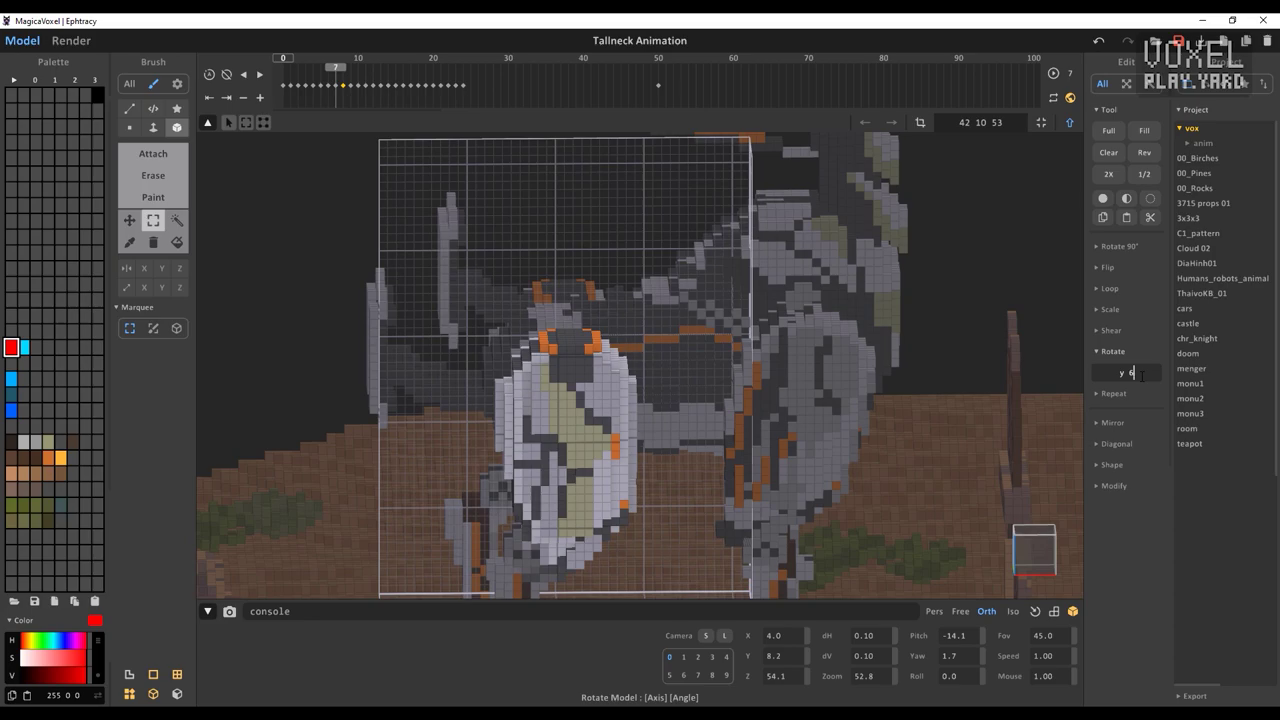
# - Rotate the upper hind leg about Y by 9, 10, 11, 12 and 13 degrees in frames 4 down to 0
pyautogui.click(313, 68)
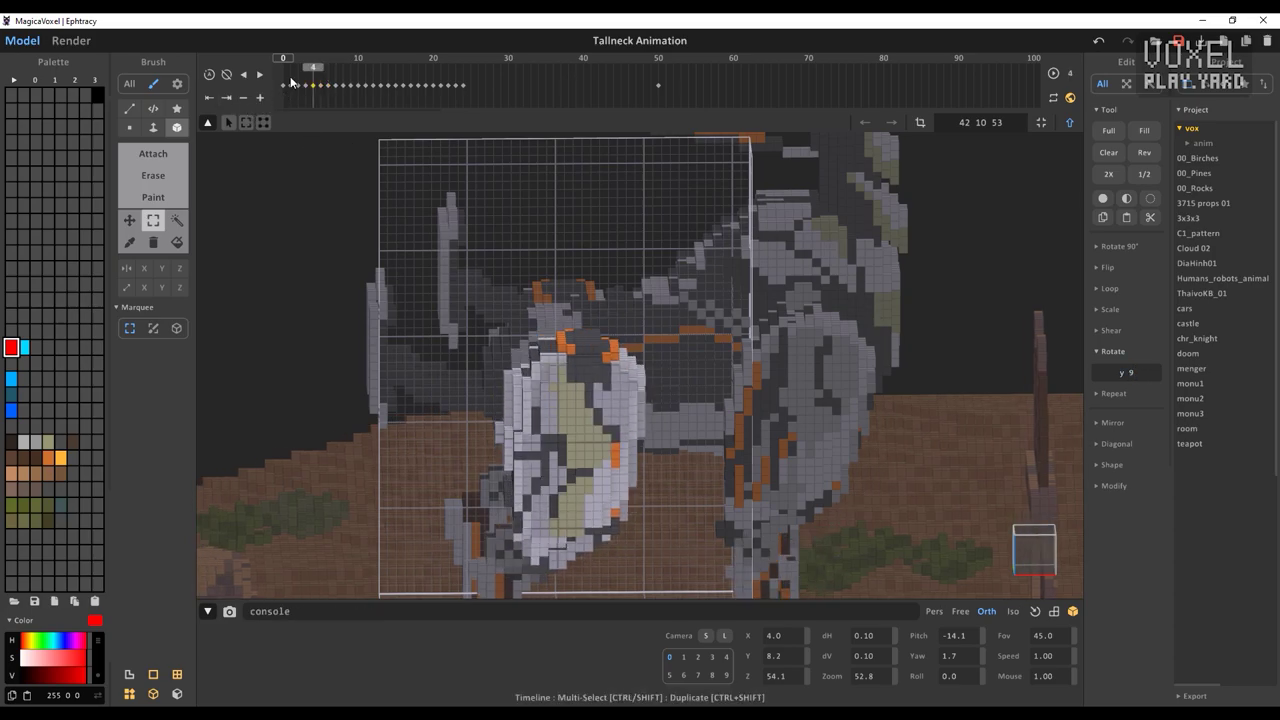
pyautogui.click(305, 74)
pyautogui.write('10')
pyautogui.click(298, 71)
pyautogui.write('1')
pyautogui.click(291, 74)
pyautogui.write('2')
pyautogui.click(285, 75)
pyautogui.write('3')
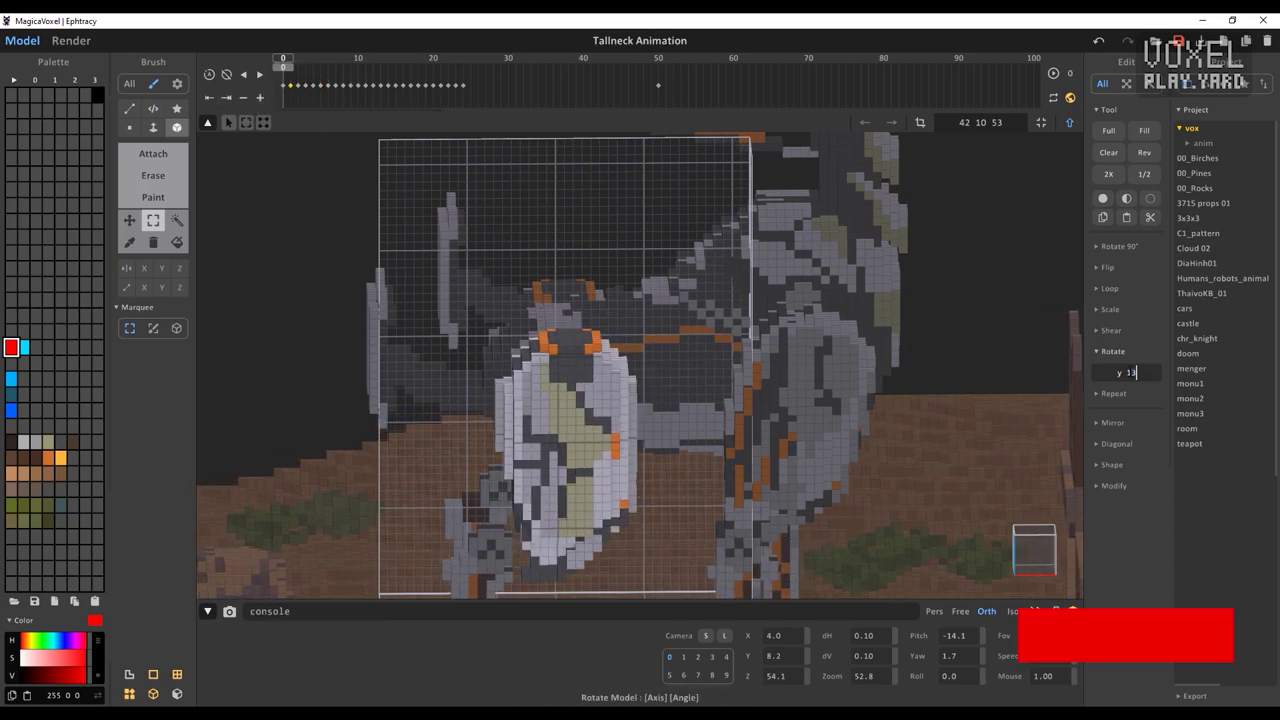
pyautogui.press('Return')
# - In world mode, shift the upper hind leg along negative X at frame 6 and duplicate its position key to frame 12
pyautogui.scroll(-5, 684, 474)
pyautogui.moveTo(610, 450); pyautogui.dragTo(684, 474, button='right')
pyautogui.press('Tab')
pyautogui.scroll(5, 640, 440)
pyautogui.moveTo(330, 71)
pyautogui.mouseDown()
pyautogui.moveTo(370, 71)
pyautogui.moveTo(328, 71)
pyautogui.mouseUp()
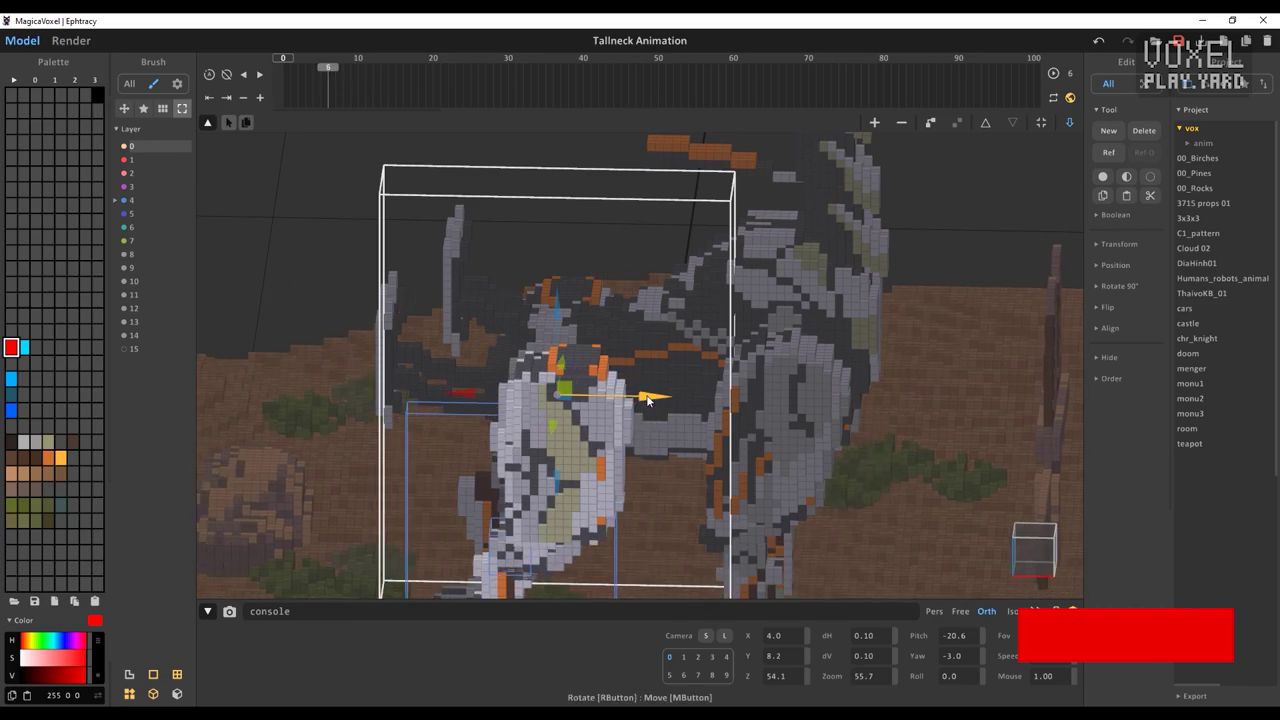
pyautogui.moveTo(648, 400); pyautogui.dragTo(642, 399)
pyautogui.keyDown('ctrl'); pyautogui.keyDown('shift'); pyautogui.moveTo(329, 84); pyautogui.dragTo(375, 82); pyautogui.keyUp('shift'); pyautogui.keyUp('ctrl')
pyautogui.click(328, 80)
pyautogui.moveTo(643, 398); pyautogui.dragTo(632, 398)
pyautogui.click(290, 78)
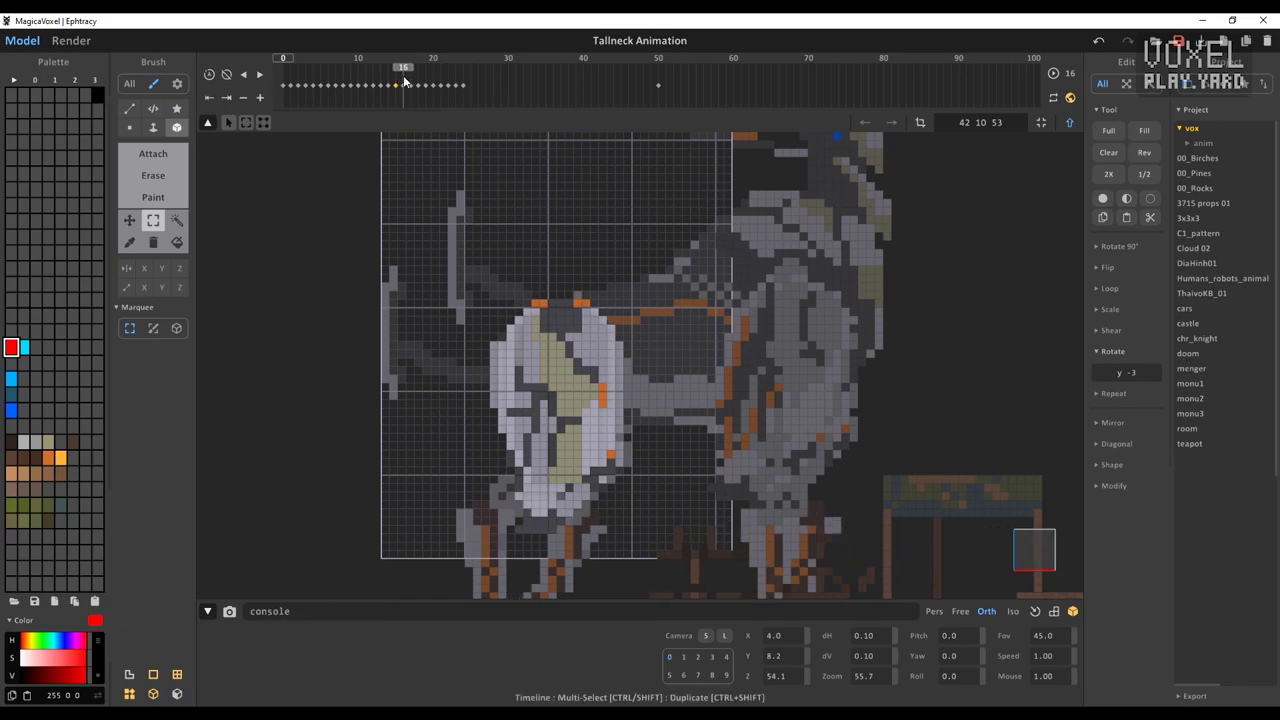
# - Rotate the upper hind leg about Y in frames 17 to 20, reaching -6 degrees at frame 18 and -8 degrees at frame 20
pyautogui.click(410, 84)
pyautogui.click(1152, 373)
pyautogui.click(418, 84)
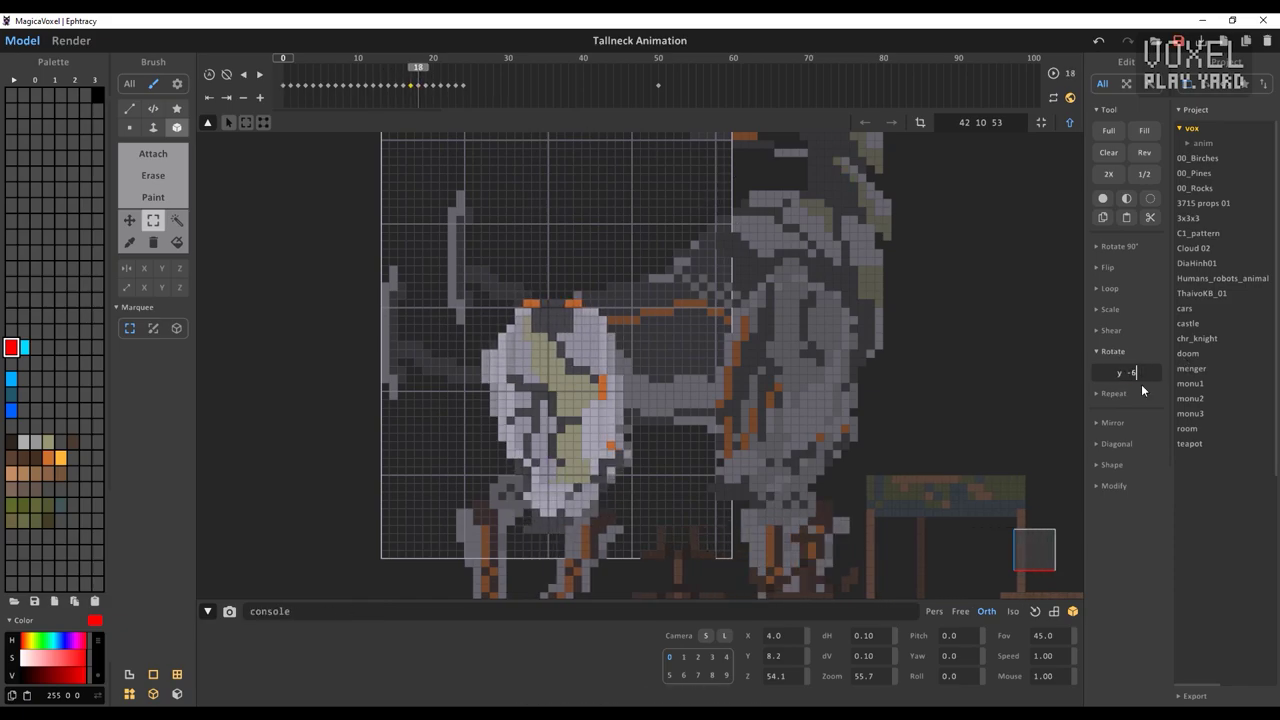
pyautogui.click(425, 84)
pyautogui.click(1154, 373)
pyautogui.click(433, 84)
pyautogui.click(1155, 373)
pyautogui.write('-7')
pyautogui.press('BackSpace')
pyautogui.write('8')
pyautogui.press('Return')
# - Rotate the upper hind leg about Y by -9 degrees in frame 21 and -12 degrees in frame 24
pyautogui.click(440, 84)
pyautogui.click(1154, 373)
pyautogui.press('BackSpace')
pyautogui.write('9')
pyautogui.press('Return')
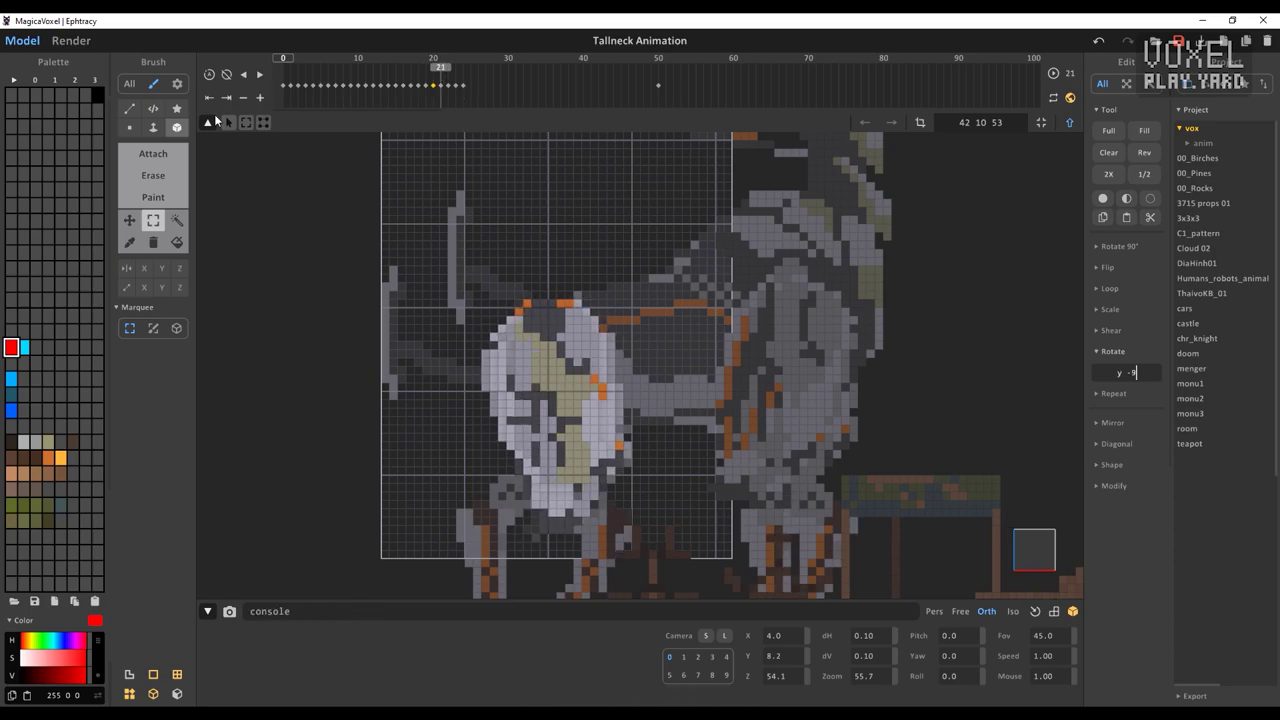
pyautogui.click(463, 84)
pyautogui.click(1154, 373)
pyautogui.press('BackSpace')
pyautogui.write('2')
pyautogui.press('Return')
# - In world mode, shift the upper hind leg slightly along positive X at frames 15, 19 and 24
pyautogui.press('Tab')
pyautogui.moveTo(460, 80); pyautogui.dragTo(396, 82)
pyautogui.moveTo(650, 341); pyautogui.dragTo(658, 341)
pyautogui.moveTo(396, 78); pyautogui.dragTo(426, 78)
pyautogui.moveTo(658, 341); pyautogui.dragTo(666, 341)
pyautogui.moveTo(427, 74); pyautogui.dragTo(463, 74)
pyautogui.moveTo(642, 335); pyautogui.dragTo(650, 333)
# - Review the leg's swing between frames 0 and 24, and open the lower hind leg segment for editing
pyautogui.click(286, 100)
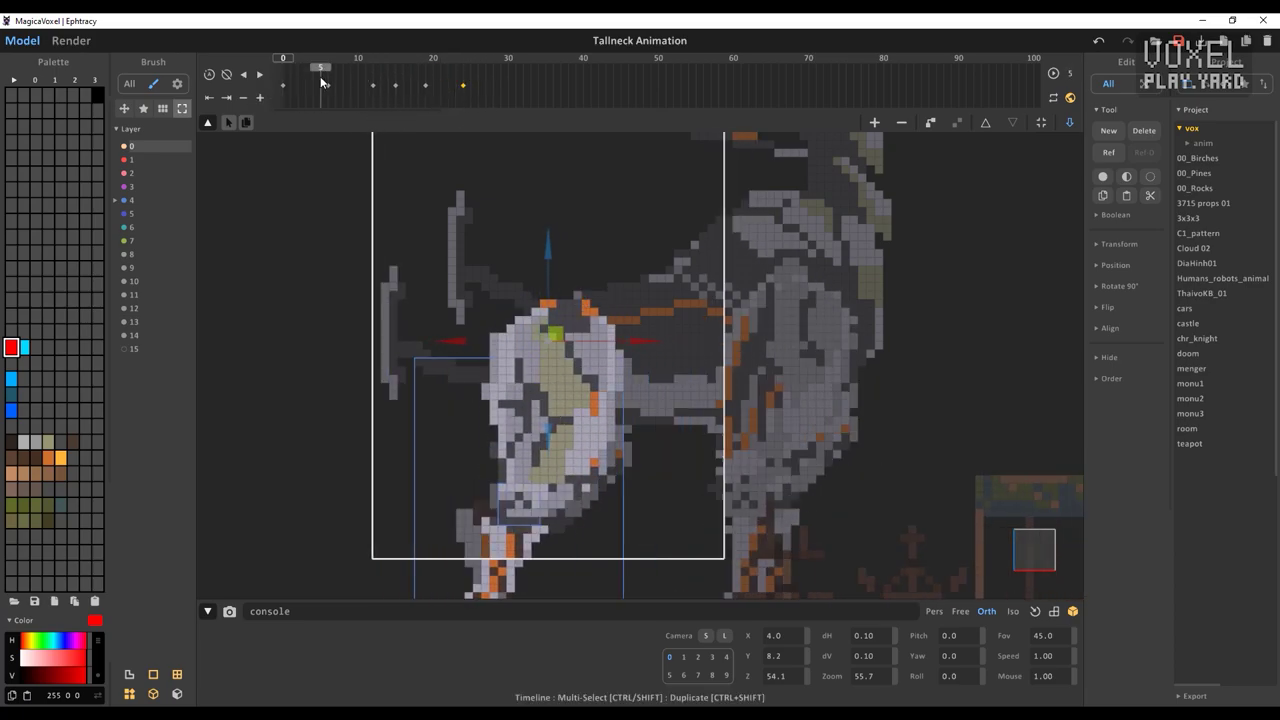
pyautogui.scroll(-1, 685, 356)
pyautogui.click(124, 146)
pyautogui.moveTo(298, 465); pyautogui.dragTo(328, 483, button='middle')
pyautogui.click(462, 64)
pyautogui.click(616, 543)
pyautogui.moveTo(462, 74); pyautogui.dragTo(283, 76)
pyautogui.moveTo(402, 235); pyautogui.dragTo(430, 72, button='middle')
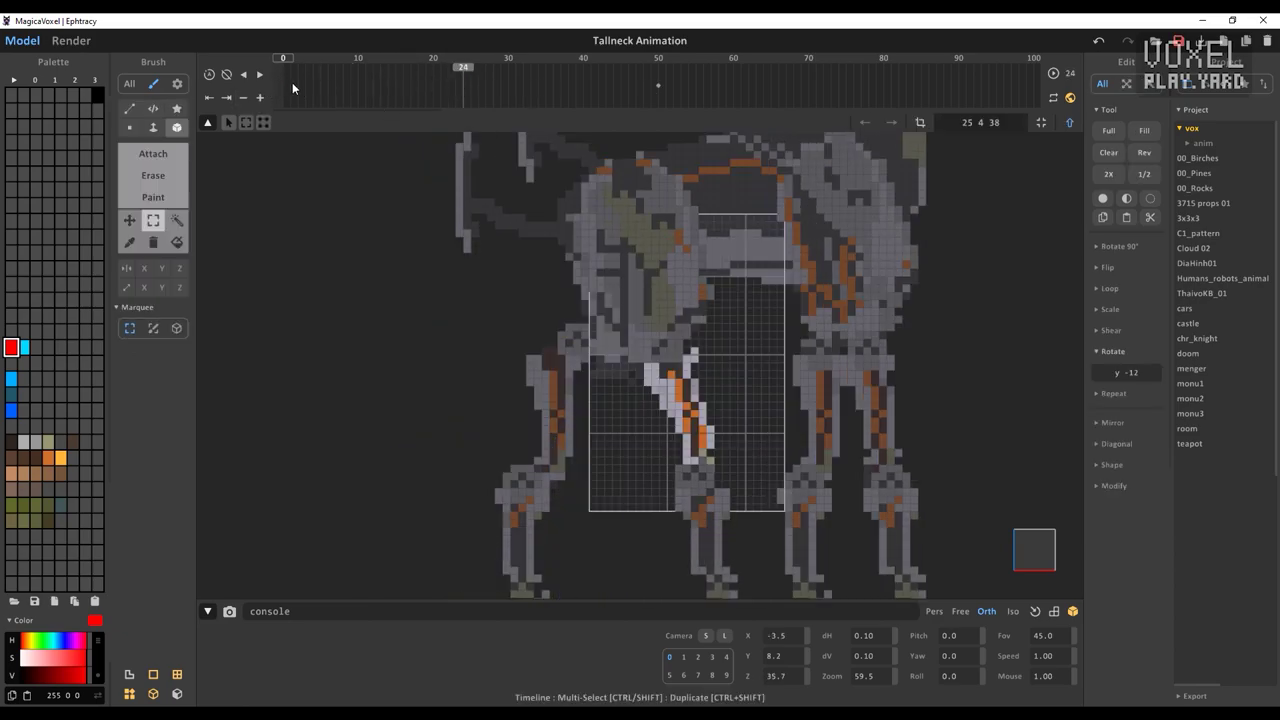
# - Add a keyframe on every frame from 24 back to 0 for the lower hind leg segment
pyautogui.click(285, 68)
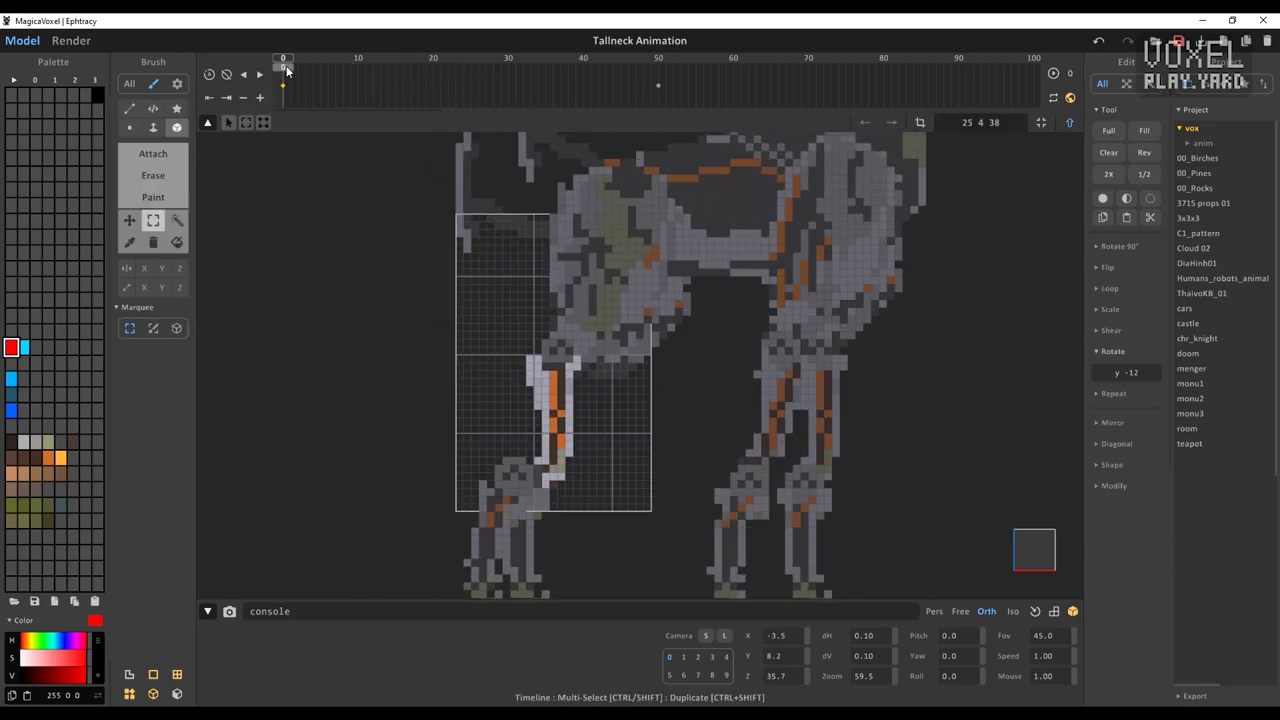
pyautogui.click(461, 70)
pyautogui.click(259, 98)
pyautogui.press('Left')
pyautogui.click(259, 98)
pyautogui.press('Left')
pyautogui.press('Left')
pyautogui.press('Left')
pyautogui.press('Left')
pyautogui.press('Left')
pyautogui.press('Left')
pyautogui.press('Left')
pyautogui.press('Left')
pyautogui.press('Left')
pyautogui.press('Left')
pyautogui.press('Left')
pyautogui.press('Left')
pyautogui.press('Left')
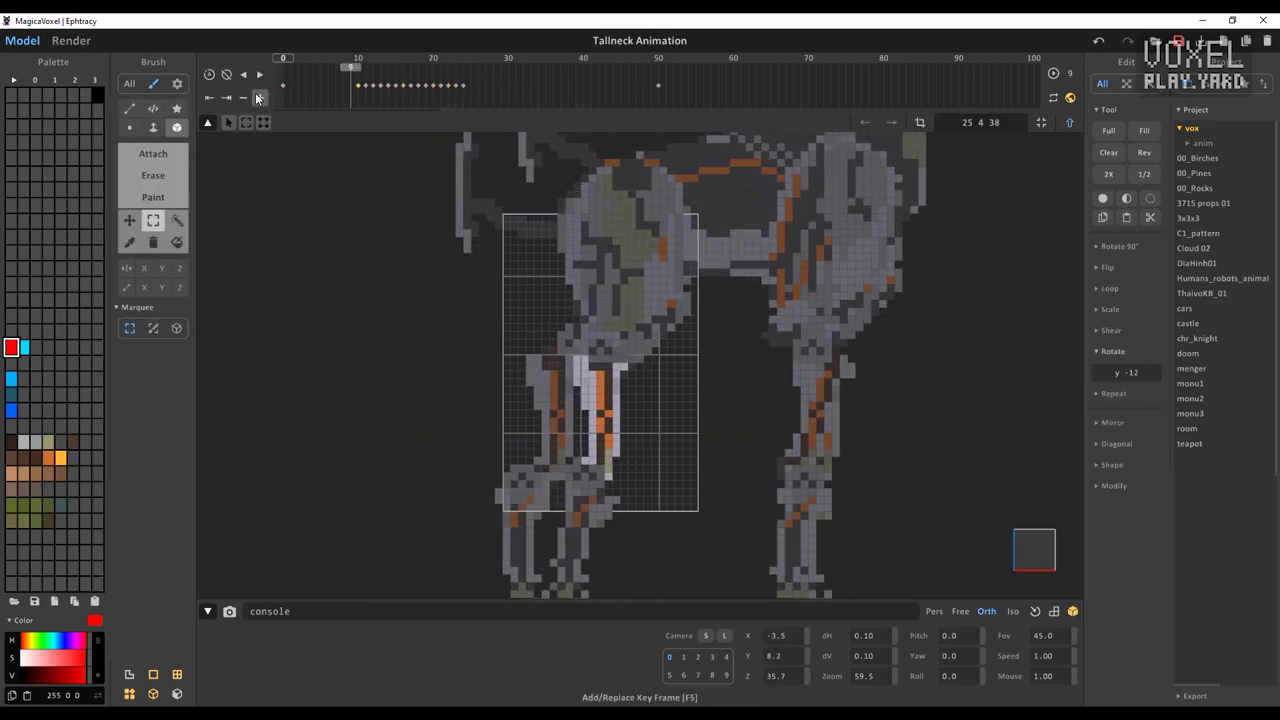
pyautogui.click(259, 98)
pyautogui.press('Left')
pyautogui.press('Left')
pyautogui.press('Left')
pyautogui.press('Left')
pyautogui.press('Left')
pyautogui.press('Left')
pyautogui.press('Left')
pyautogui.press('Left')
pyautogui.click(258, 98)
pyautogui.press('Left')
pyautogui.click(258, 98)
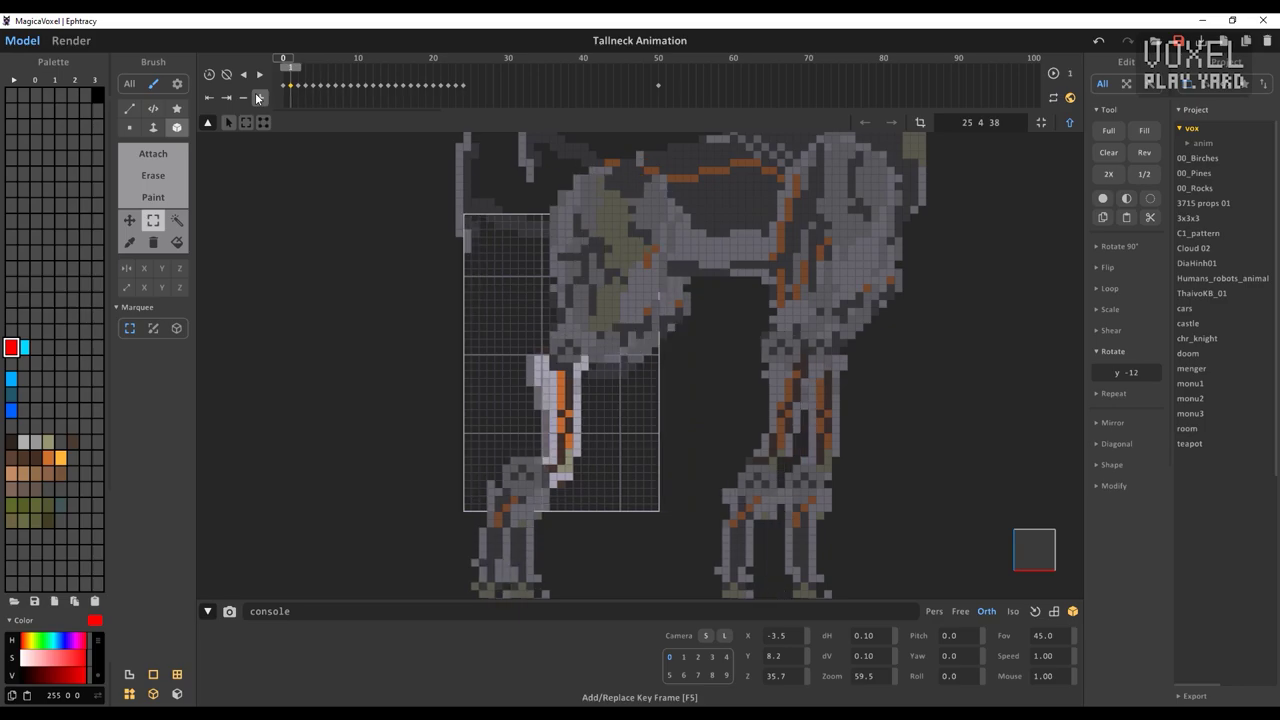
# - Duplicate the upper hind leg segment's keyframes in reverse order onto frames 25 to 29
pyautogui.click(283, 86)
pyautogui.keyDown('shift'); pyautogui.click(464, 86); pyautogui.keyUp('shift')
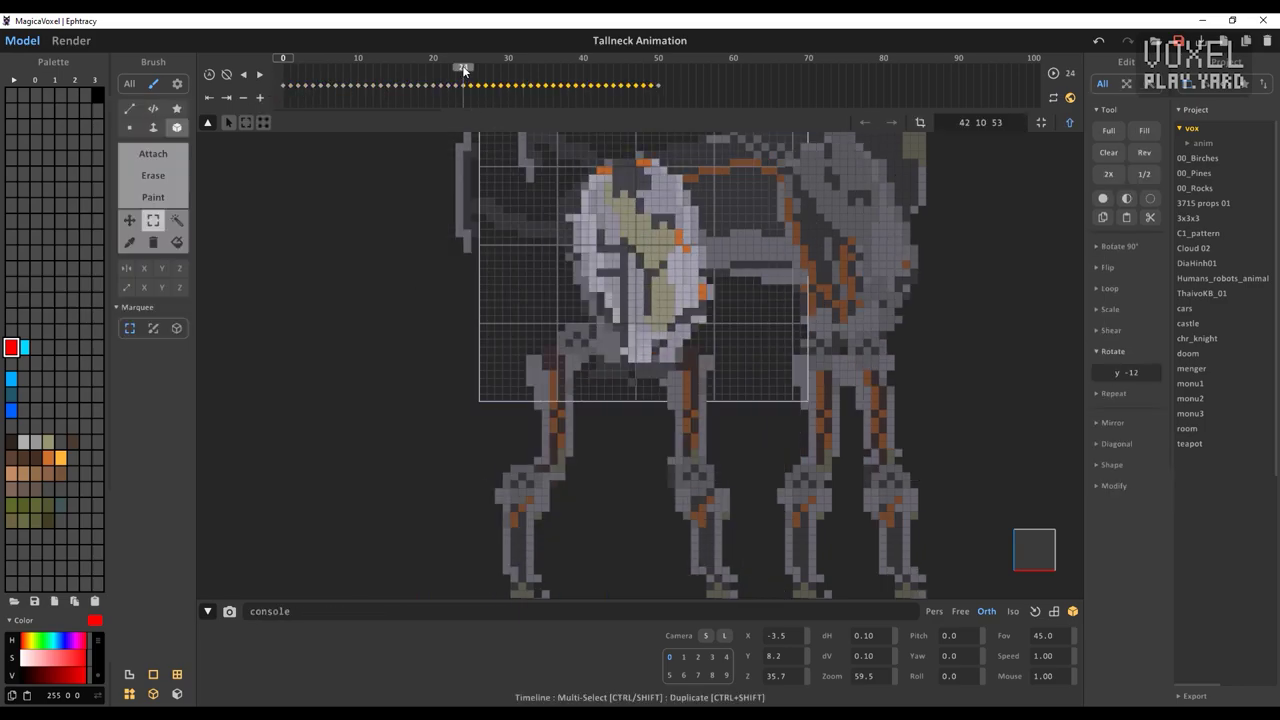
pyautogui.moveTo(462, 74); pyautogui.dragTo(467, 73)
pyautogui.hotkey('ctrl', 'z')
pyautogui.click(434, 72)
pyautogui.click(495, 73)
pyautogui.click(501, 73)
pyautogui.hotkey('ctrl', 'v')
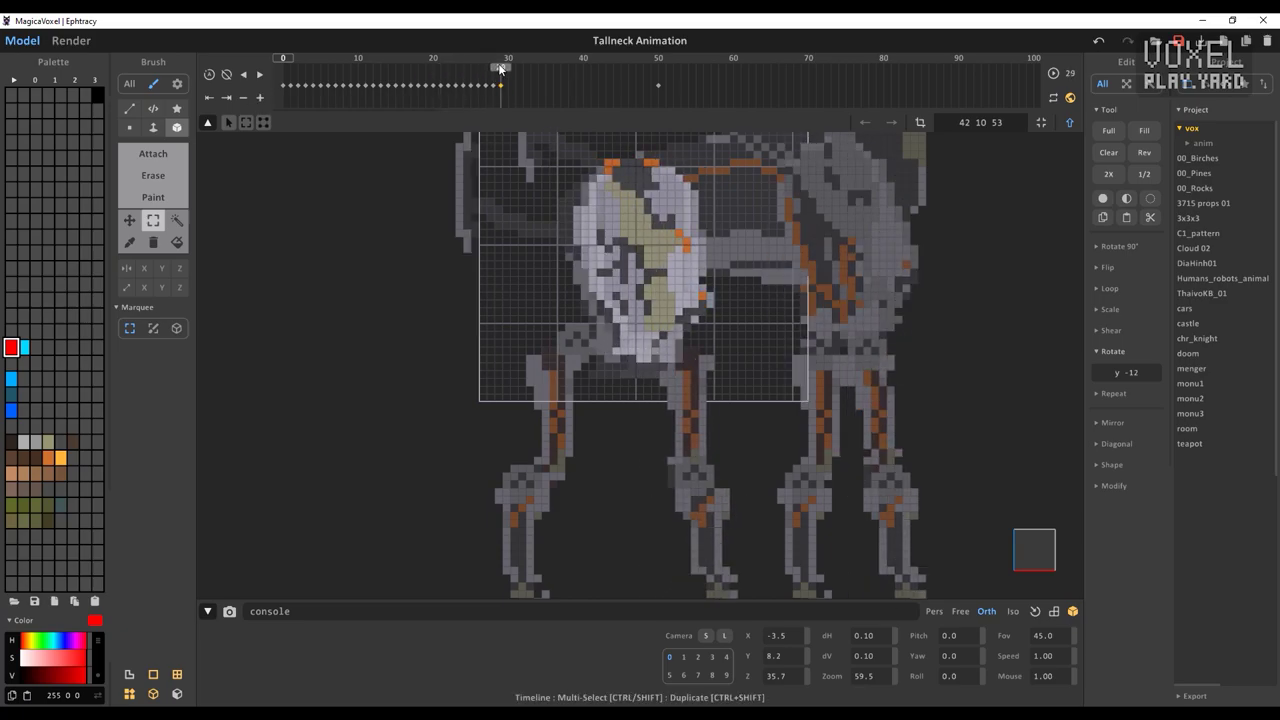
# - Continue duplicating the upper hind leg's earlier keyframes in reverse order up to frame 49
pyautogui.click(433, 73)
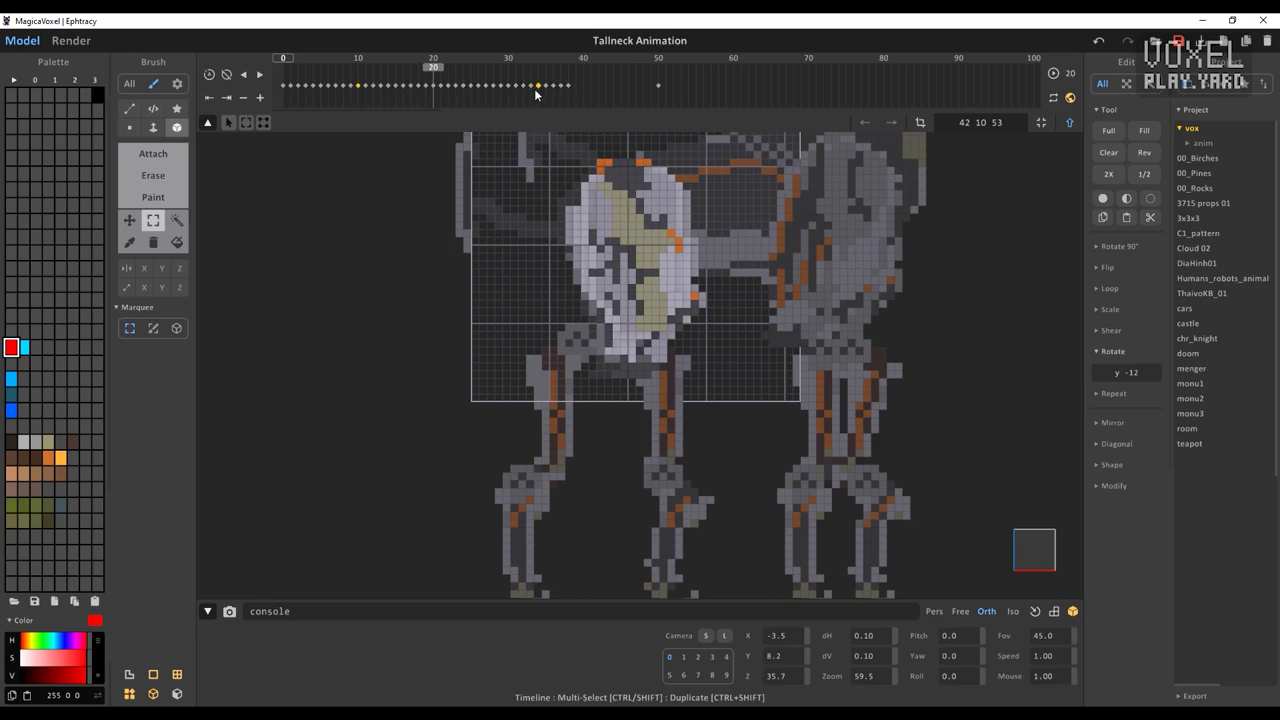
pyautogui.click(576, 74)
pyautogui.hotkey('ctrl', 'v')
pyautogui.click(358, 75)
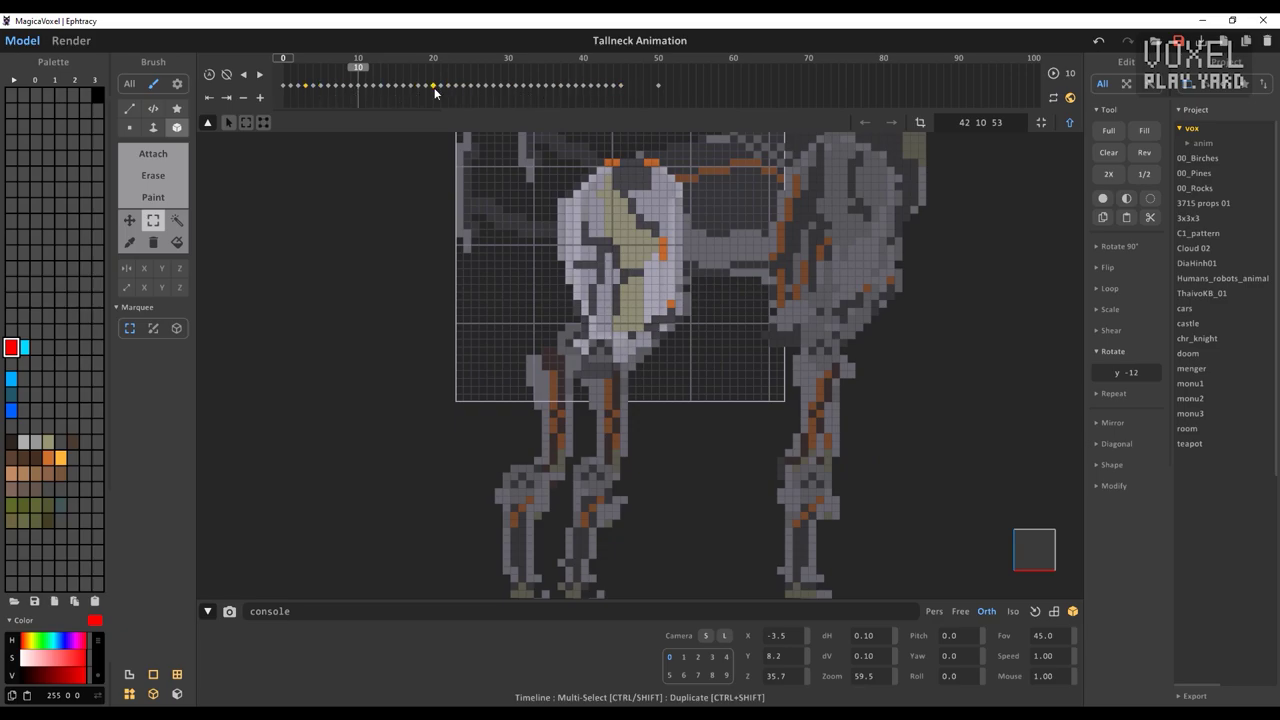
pyautogui.click(394, 75)
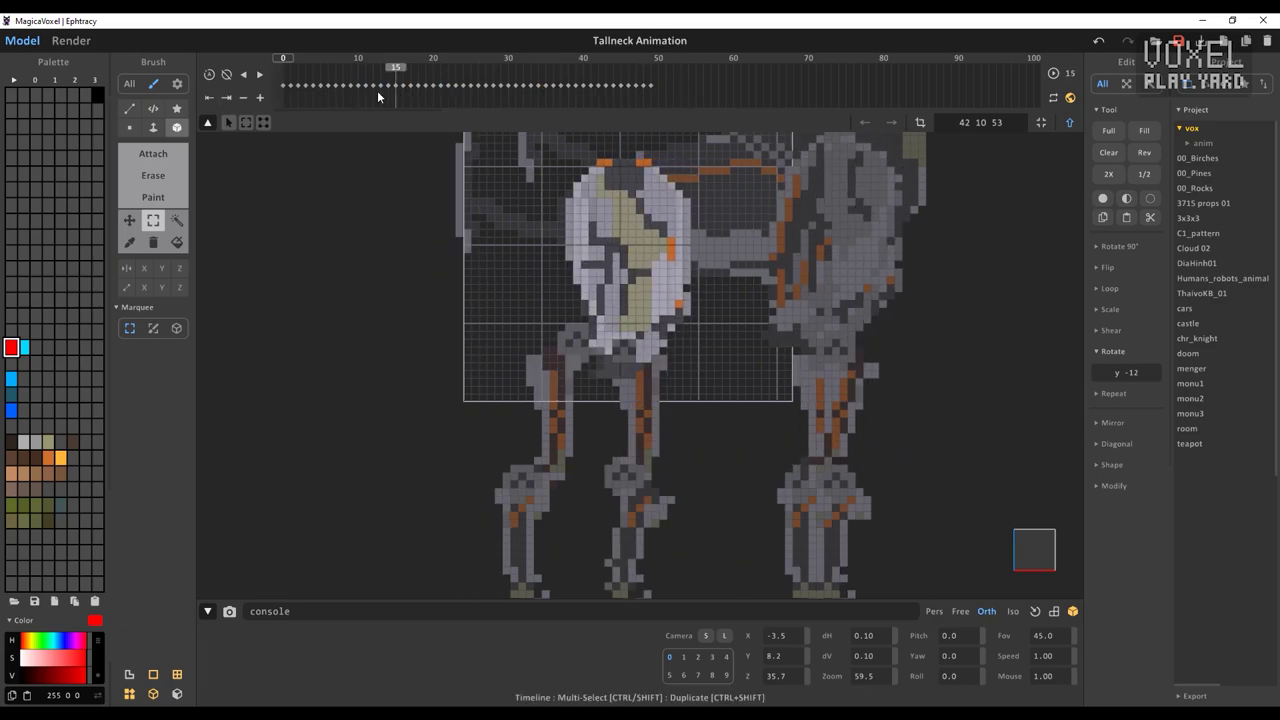
# - In world mode, mirror the upper hind leg's position keyframes into the second half of the cycle, including frames 30 and 43
pyautogui.press('Tab')
pyautogui.click(470, 75)
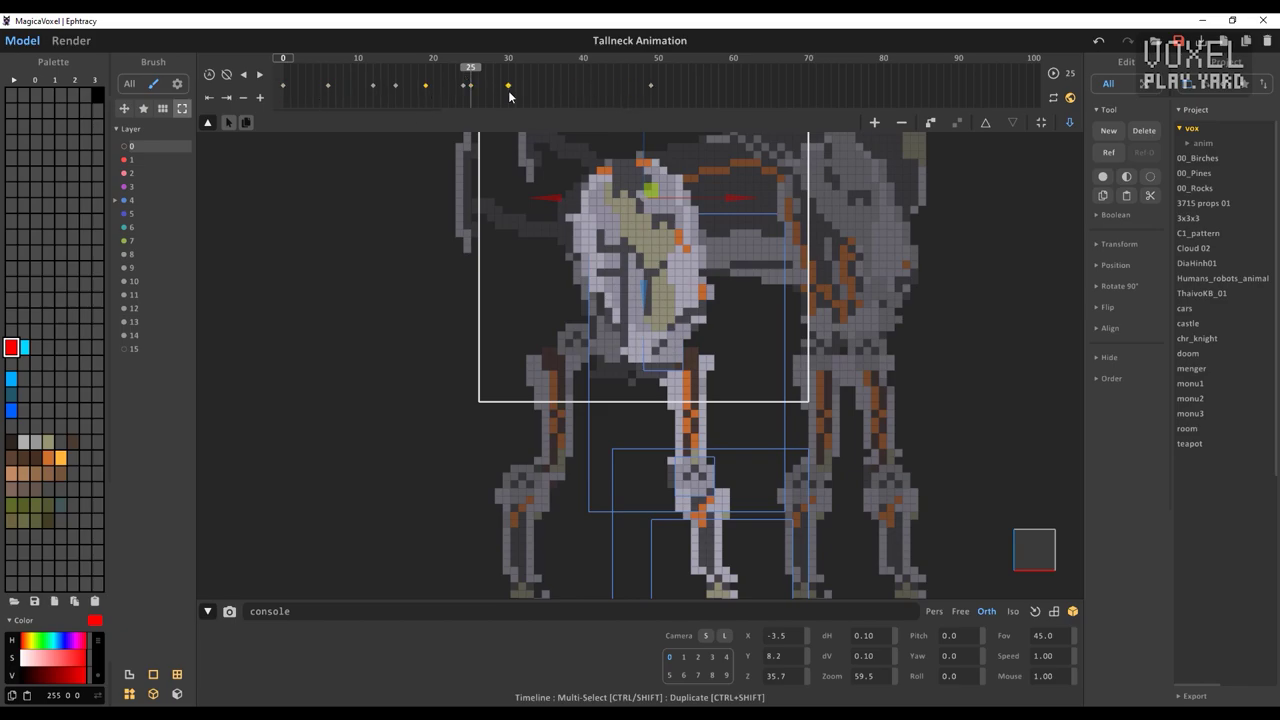
pyautogui.keyDown('ctrl'); pyautogui.keyDown('shift'); pyautogui.moveTo(330, 86); pyautogui.dragTo(607, 86); pyautogui.keyUp('shift'); pyautogui.keyUp('ctrl')
pyautogui.click(329, 75)
pyautogui.click(606, 75)
pyautogui.click(329, 74)
pyautogui.click(606, 75)
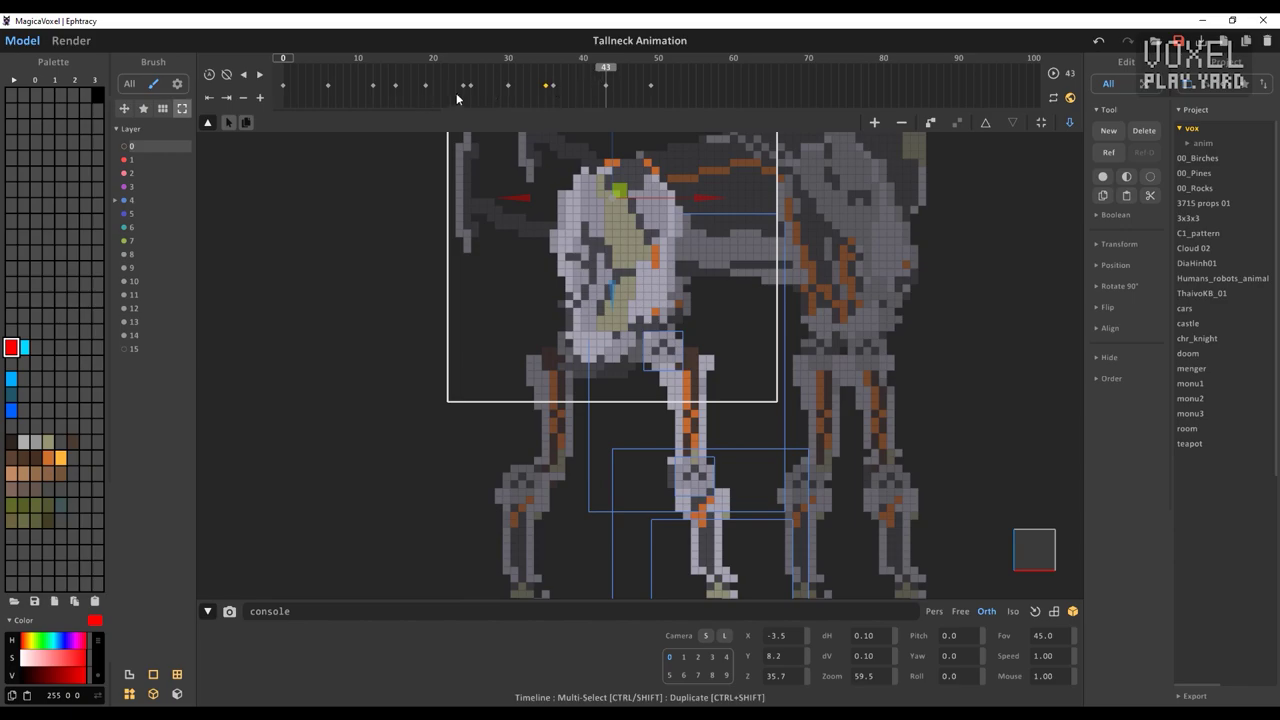
pyautogui.moveTo(605, 70); pyautogui.dragTo(283, 90)
# - Open the lower hind leg segment and rotate it about Y from frame 10 down to frame 7, starting with 14 degrees
pyautogui.click(673, 366)
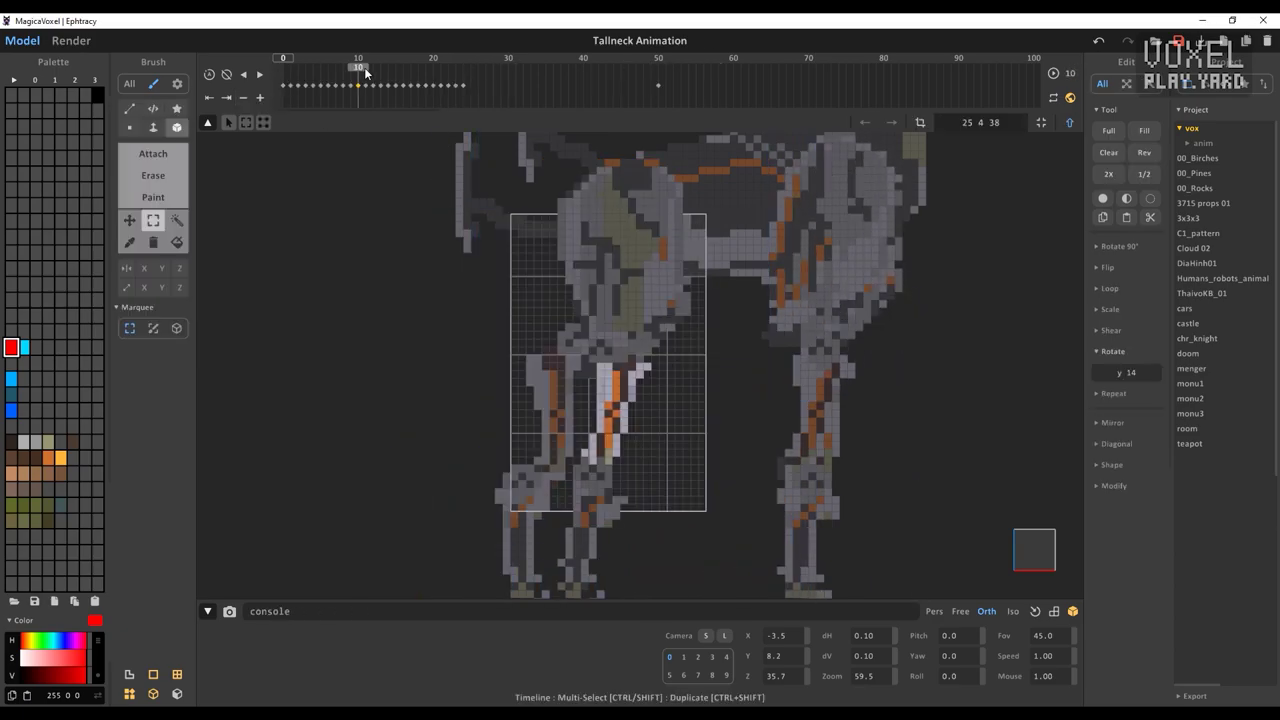
pyautogui.moveTo(364, 67); pyautogui.dragTo(352, 68)
pyautogui.click(360, 86)
pyautogui.click(343, 84)
pyautogui.click(1132, 373)
pyautogui.click(336, 84)
pyautogui.click(1132, 373)
# - Rotate the lower hind leg about Y in the remaining frames down to 0, reaching 24 degrees, and review the swing
pyautogui.click(328, 84)
pyautogui.click(1132, 373)
pyautogui.click(320, 84)
pyautogui.click(1132, 373)
pyautogui.moveTo(317, 78); pyautogui.dragTo(388, 110)
pyautogui.moveTo(420, 240); pyautogui.dragTo(481, 108, button='right')
pyautogui.moveTo(318, 130); pyautogui.dragTo(420, 125)
pyautogui.moveTo(440, 190); pyautogui.dragTo(418, 226, button='right')
pyautogui.moveTo(458, 75); pyautogui.dragTo(284, 112)
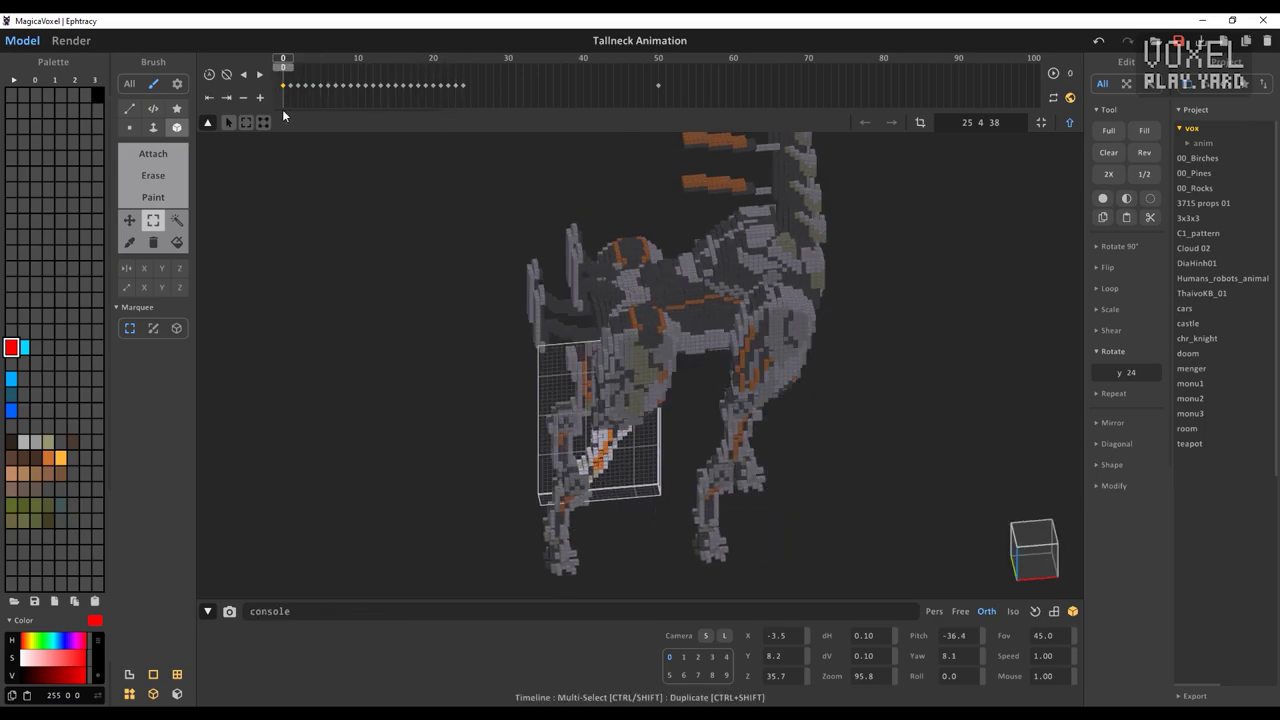
# - In world mode, keyframe the lower hind leg's starting position at frame 49 and reopen the segment for editing
pyautogui.press('Tab')
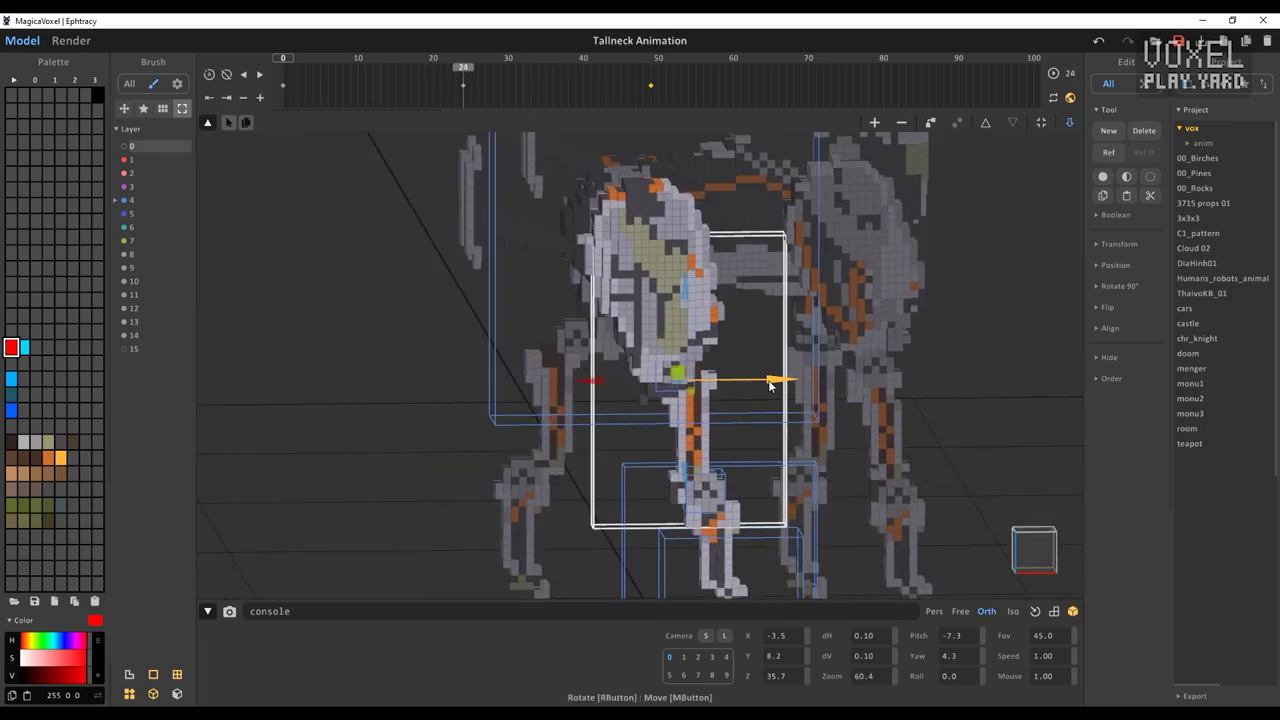
pyautogui.moveTo(463, 72); pyautogui.dragTo(651, 76)
pyautogui.click(525, 493)
pyautogui.moveTo(400, 260)
pyautogui.mouseDown(button='right')
pyautogui.moveTo(435, 285)
pyautogui.moveTo(390, 260)
pyautogui.mouseUp(button='right')
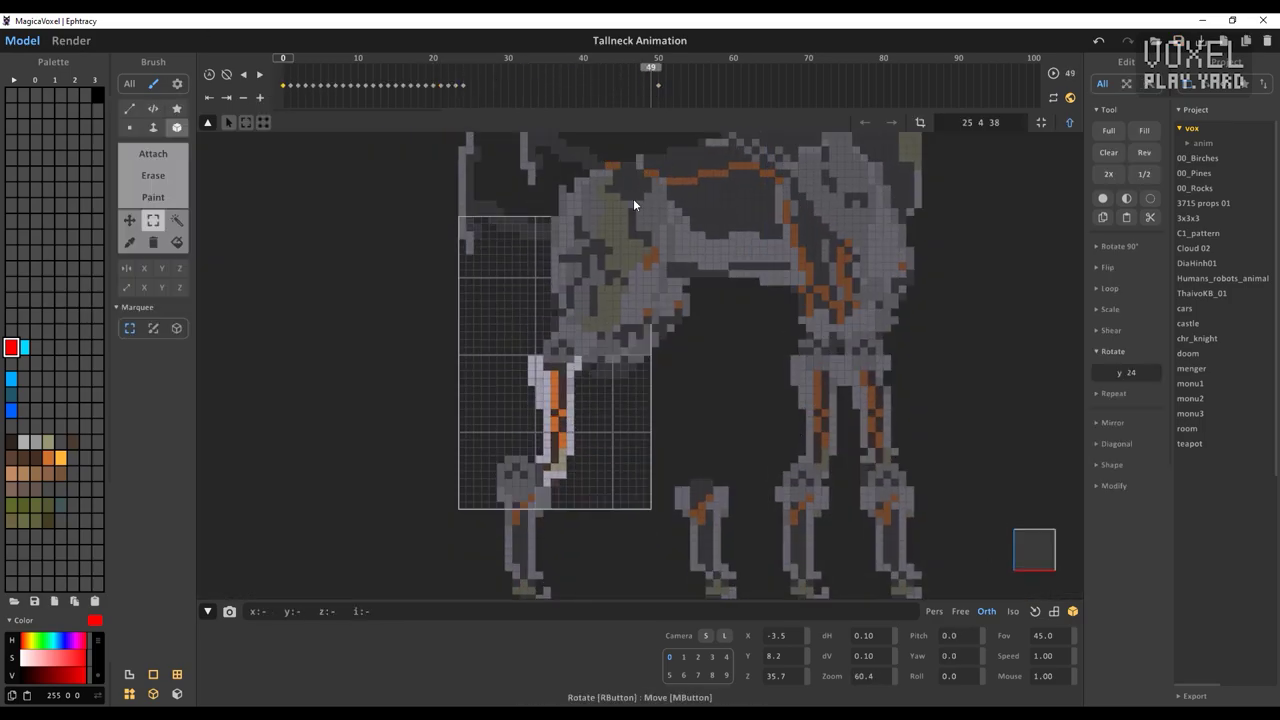
# - Duplicate the lower hind leg's frames 0 to 24 in reverse order onto frames 25 to 49
pyautogui.moveTo(510, 86)
pyautogui.mouseDown()
pyautogui.moveTo(287, 95)
pyautogui.moveTo(439, 101)
pyautogui.moveTo(494, 86)
pyautogui.mouseUp()
pyautogui.keyDown('ctrl'); pyautogui.keyDown('shift'); pyautogui.moveTo(434, 86); pyautogui.dragTo(501, 86); pyautogui.keyUp('shift'); pyautogui.keyUp('ctrl')
pyautogui.moveTo(436, 72)
pyautogui.mouseDown()
pyautogui.moveTo(479, 74)
pyautogui.moveTo(464, 92)
pyautogui.moveTo(433, 68)
pyautogui.mouseUp()
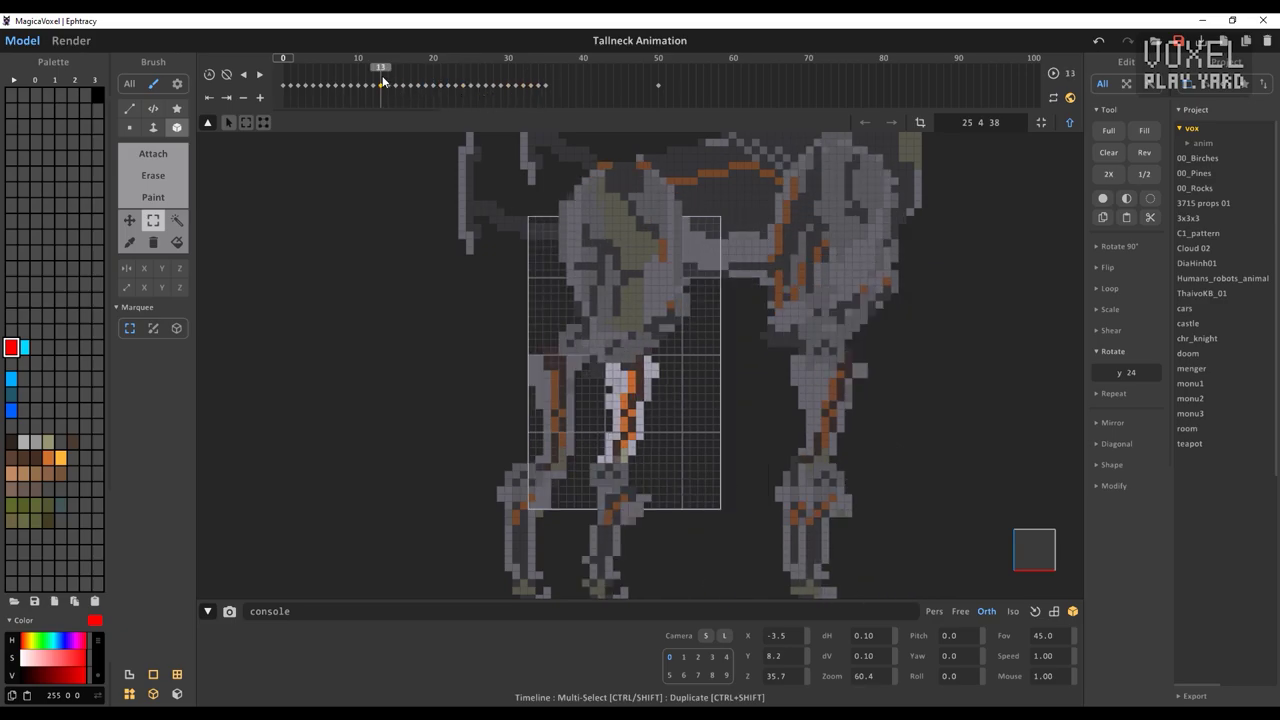
pyautogui.keyDown('ctrl'); pyautogui.keyDown('shift'); pyautogui.moveTo(381, 84); pyautogui.dragTo(553, 86); pyautogui.keyUp('shift'); pyautogui.keyUp('ctrl')
pyautogui.moveTo(377, 72); pyautogui.dragTo(576, 71)
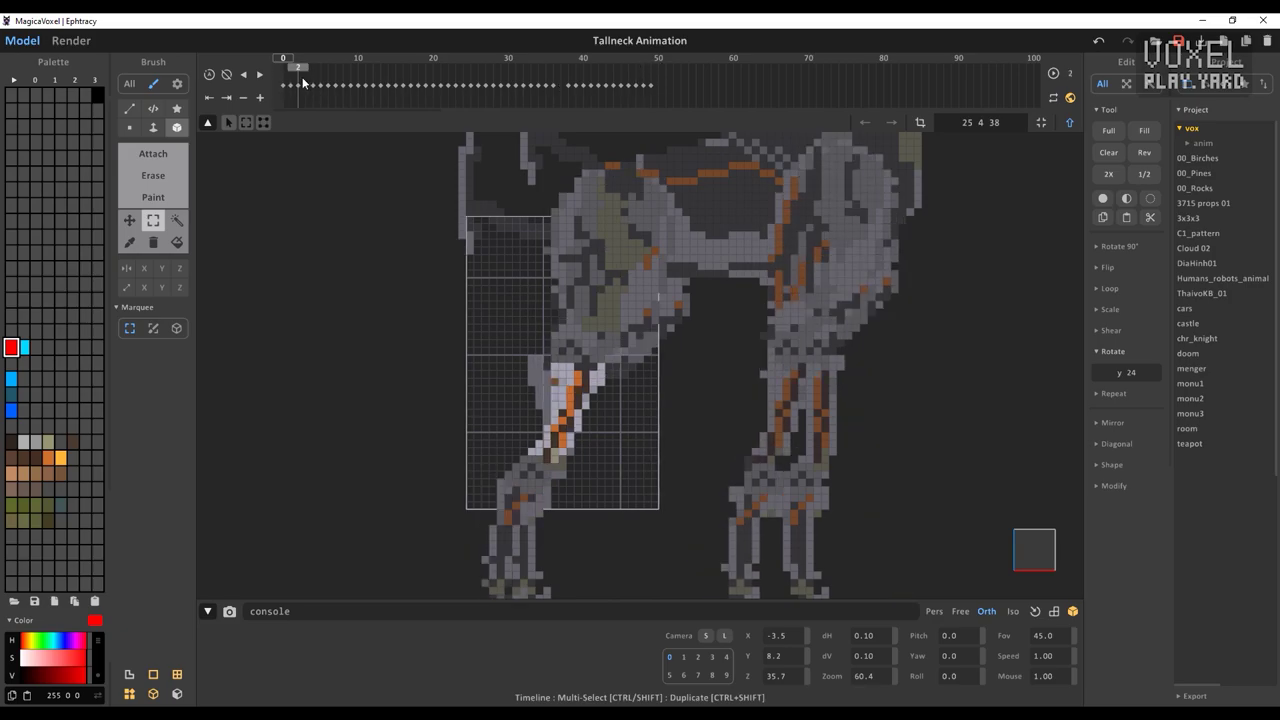
pyautogui.click(571, 70)
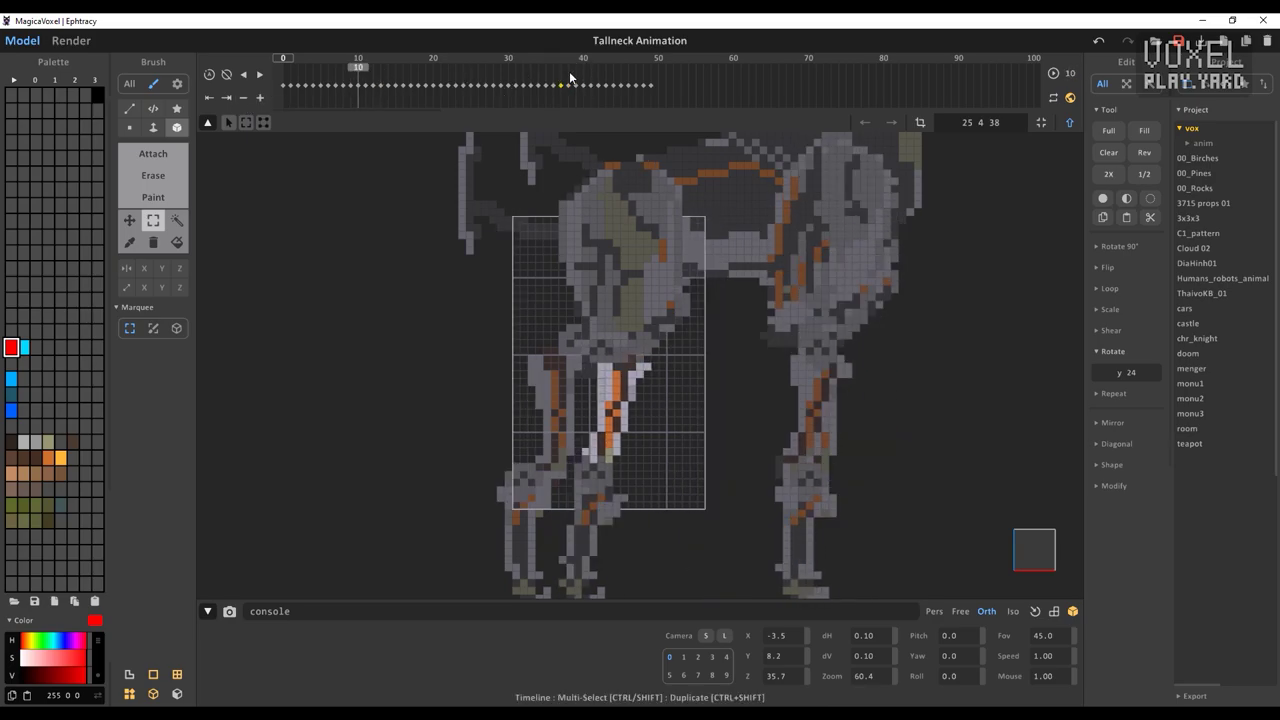
# - Remove the lower hind leg's earlier rotated and duplicated keyframes, and try Y rotations of 30 and 31 degrees in the first frames
pyautogui.press('Tab')
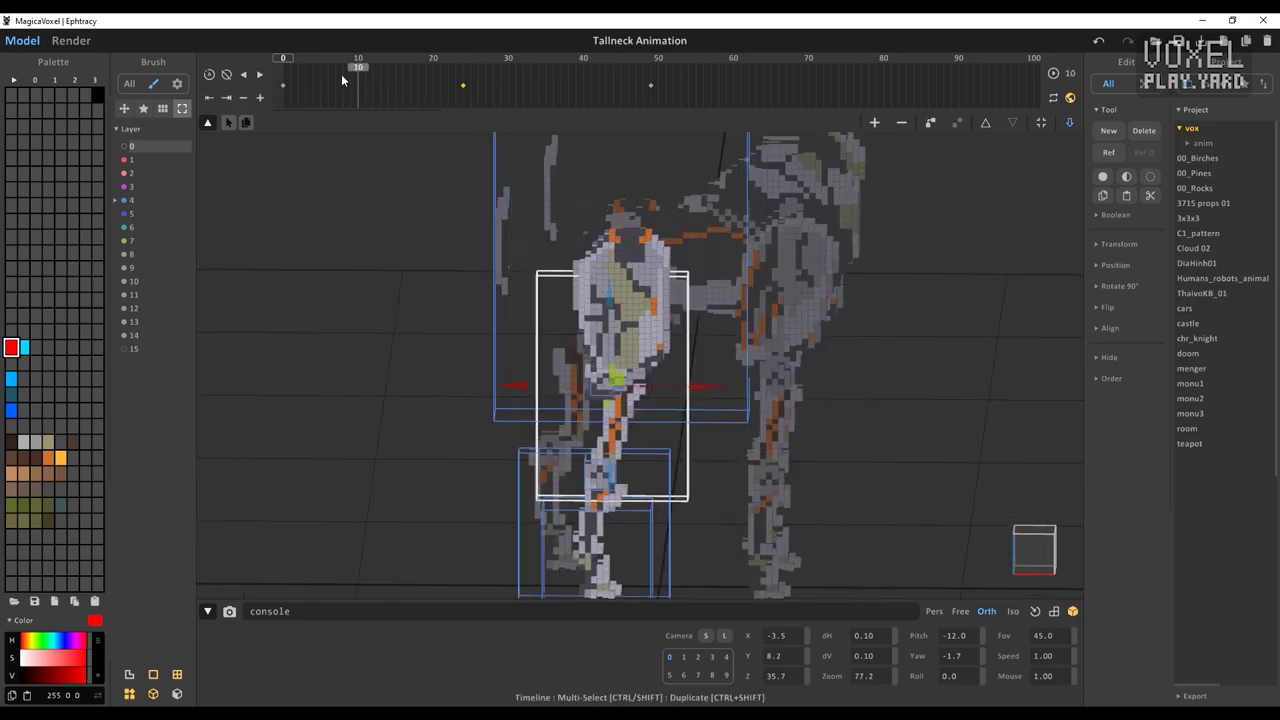
pyautogui.press('Tab')
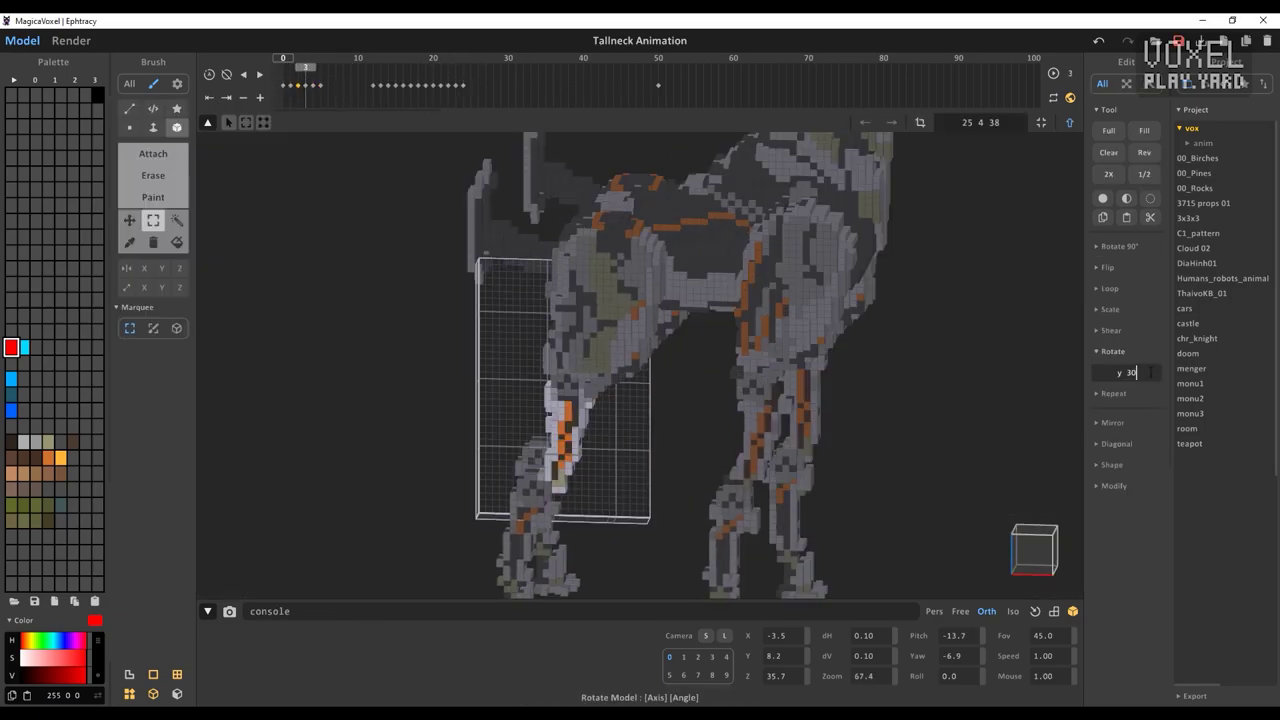
pyautogui.moveTo(1140, 372); pyautogui.dragTo(1126, 372)
pyautogui.write('31')
pyautogui.click(260, 98)
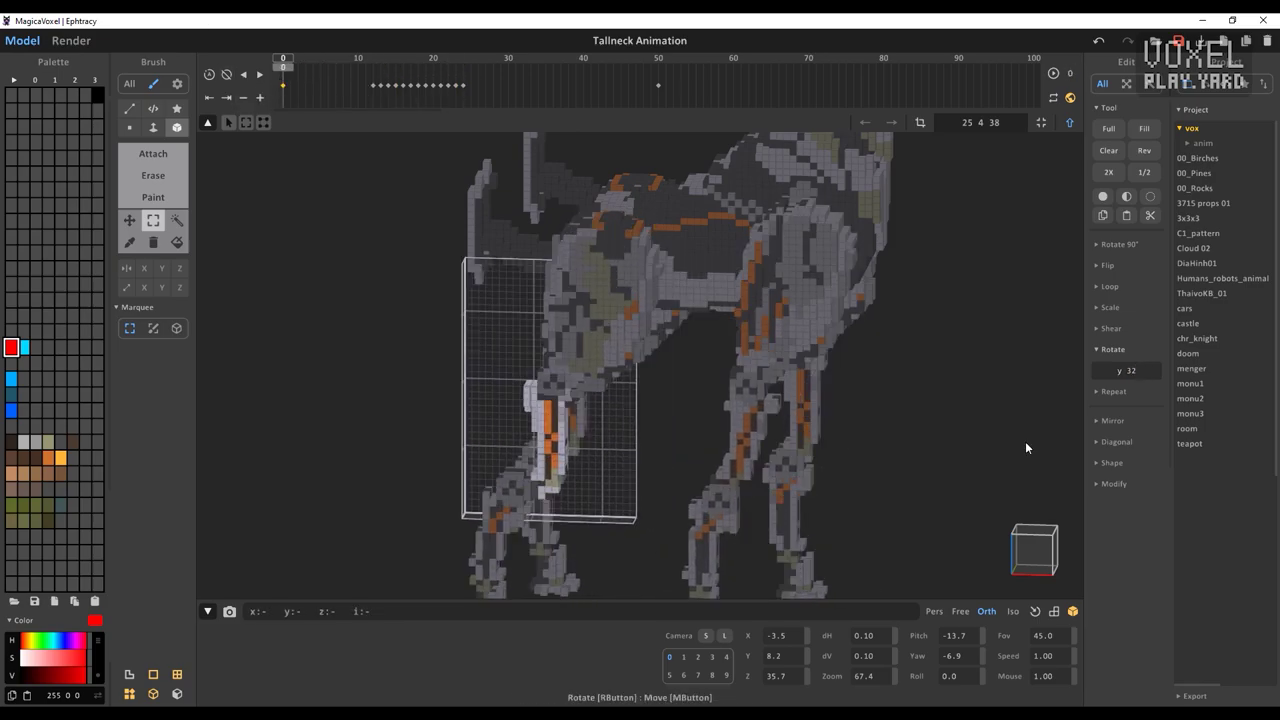
# - Rotate the lower hind leg about Y by 30 degrees at frame 0 and 32 degrees at frame 1, and delete the keyframe at frame 51
pyautogui.click(260, 97)
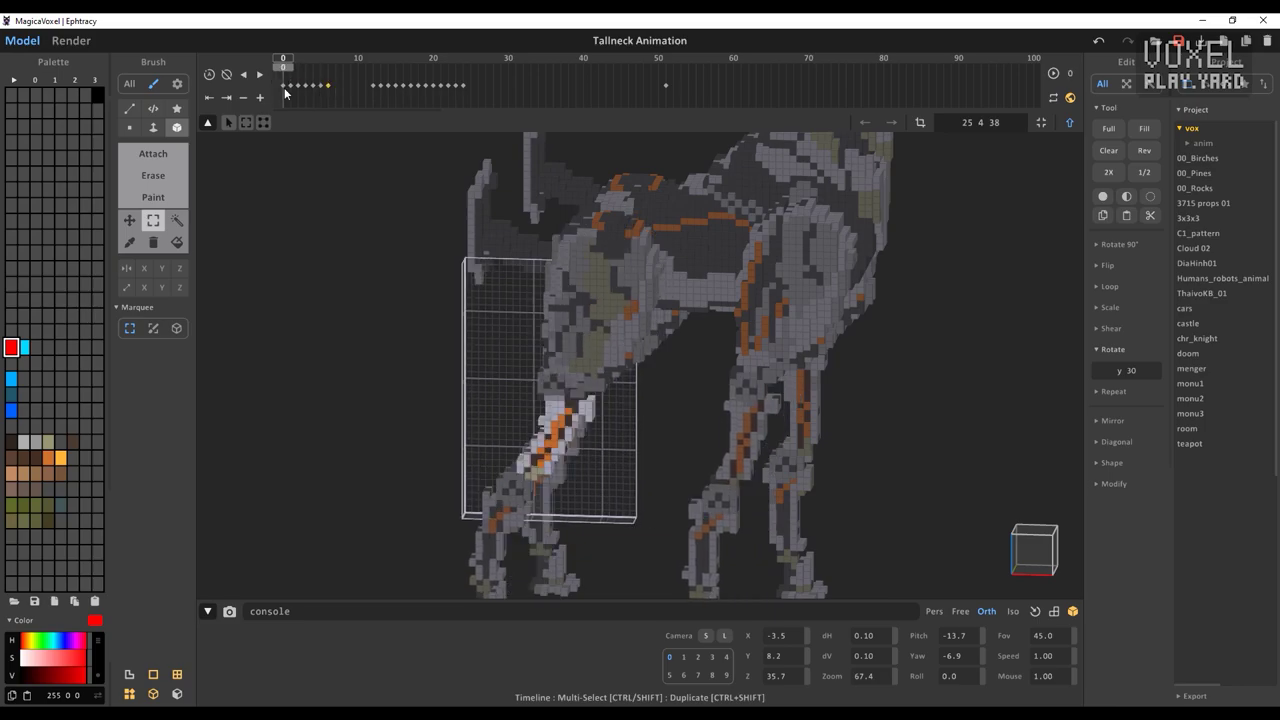
pyautogui.click(1130, 370)
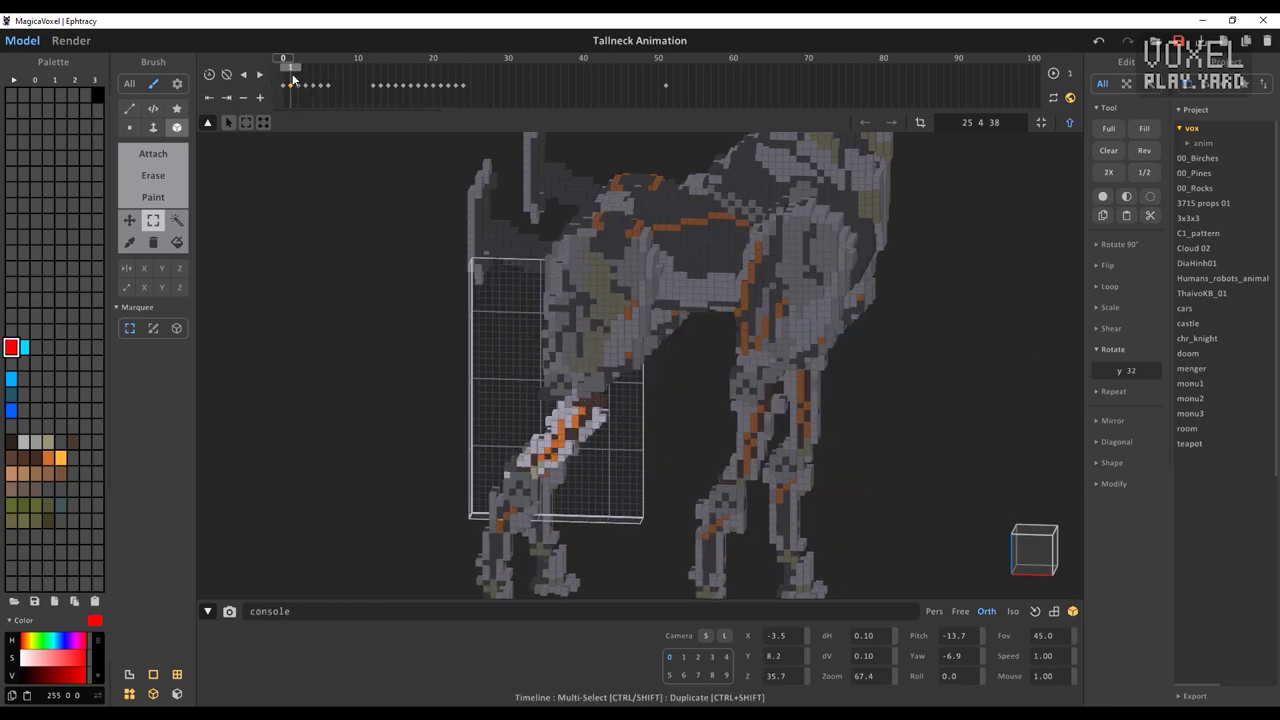
pyautogui.click(243, 98)
pyautogui.click(667, 87)
pyautogui.click(243, 98)
pyautogui.click(463, 83)
# - Rotate the lower hind leg about Y by 34 degrees at frame 2 and 38 degrees at frame 4
pyautogui.click(298, 84)
pyautogui.click(260, 98)
pyautogui.click(313, 85)
pyautogui.click(298, 85)
pyautogui.moveTo(1125, 370); pyautogui.dragTo(1160, 370)
pyautogui.write('34')
pyautogui.press('Return')
pyautogui.click(314, 86)
pyautogui.write('38')
pyautogui.press('Return')
pyautogui.moveTo(324, 90); pyautogui.dragTo(358, 66)
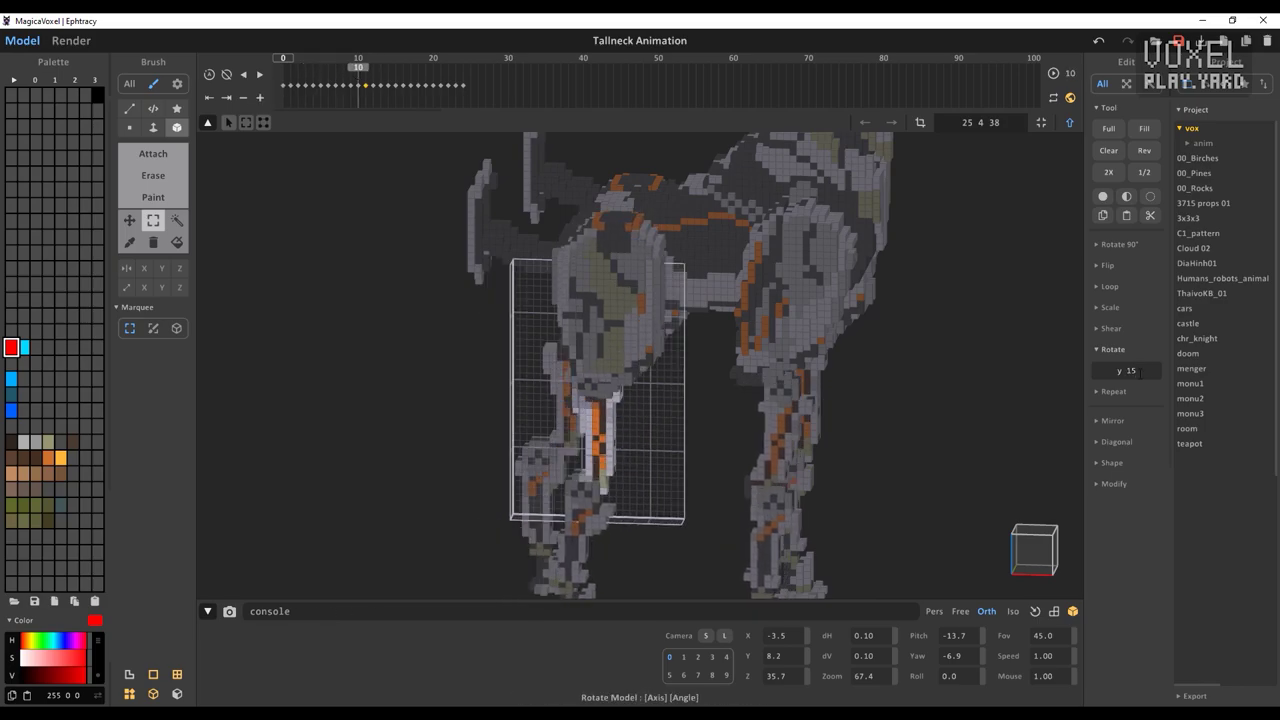
# - Rotate the lower hind leg about Y from frame 10 backward, starting with 15 degrees and rising through 21 to 28 degrees
pyautogui.press('Return')
pyautogui.click(351, 69)
pyautogui.doubleClick(1130, 372)
pyautogui.write('21')
pyautogui.press('Return')
pyautogui.click(344, 71)
pyautogui.click(336, 71)
pyautogui.doubleClick(1132, 371)
pyautogui.write('28')
pyautogui.press('Return')
pyautogui.click(323, 71)
pyautogui.click(328, 72)
# - Duplicate the lower hind leg's reworked keyframes in reverse order onto the frames from 25 onward
pyautogui.moveTo(291, 100); pyautogui.dragTo(470, 86)
pyautogui.click(470, 88)
pyautogui.click(457, 88)
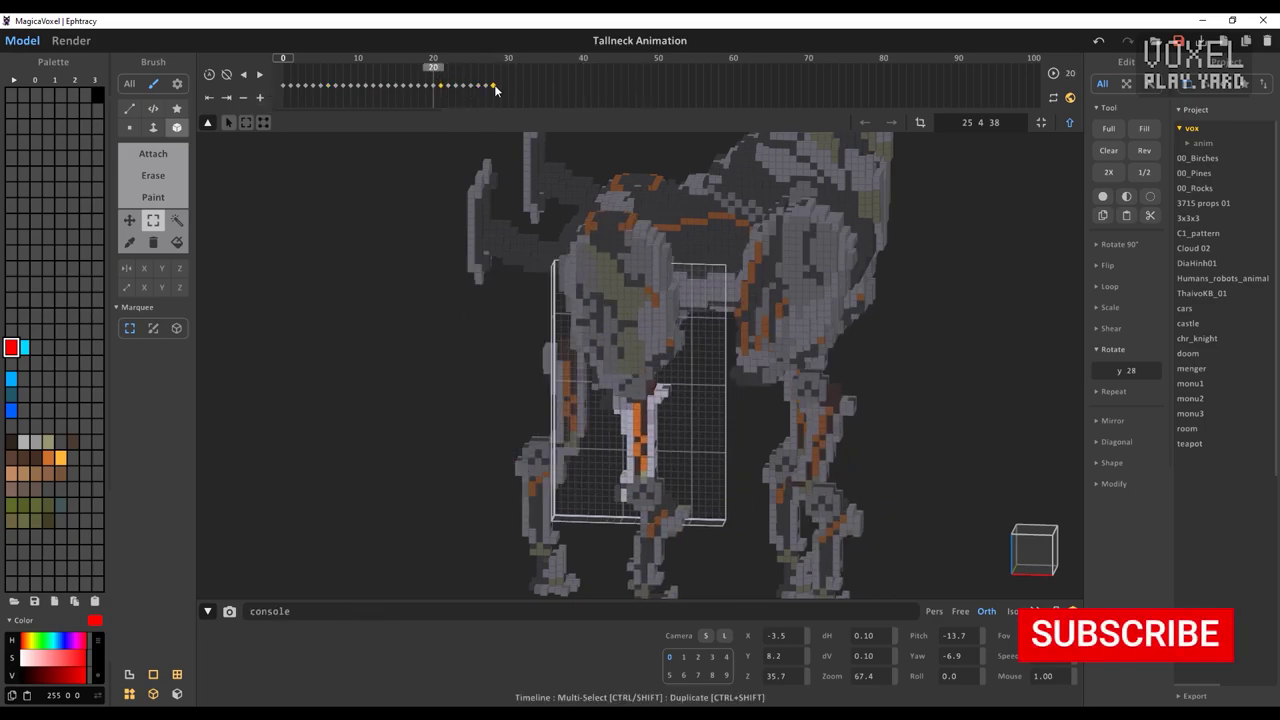
pyautogui.click(405, 86)
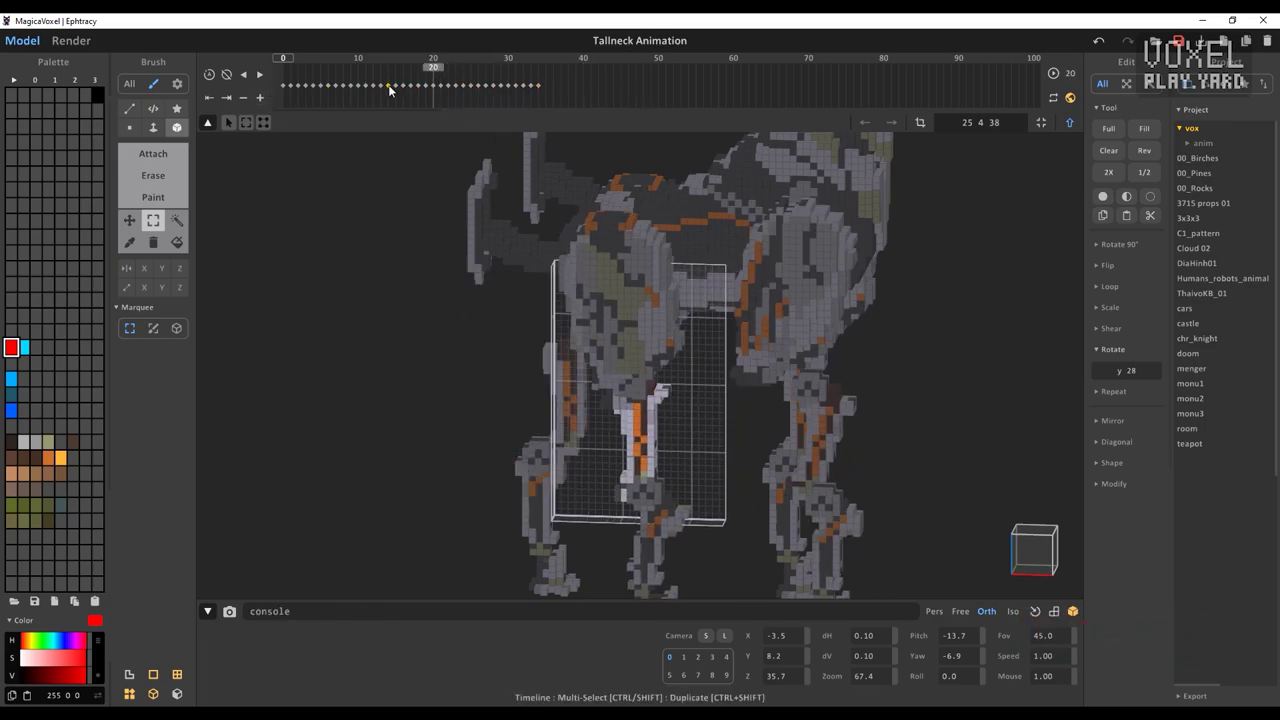
pyautogui.moveTo(569, 87); pyautogui.dragTo(576, 86)
pyautogui.click(352, 86)
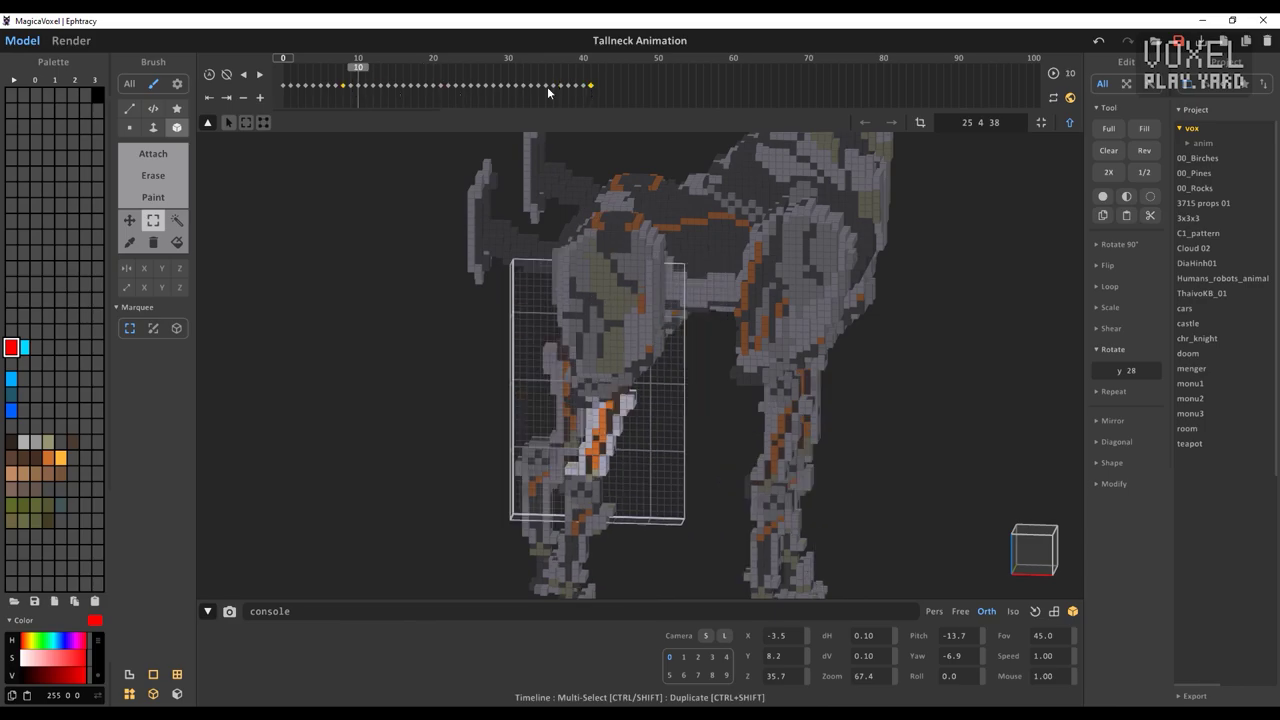
# - In world mode, nudge the lower hind leg's position at frames 1 and 2, and mirror those keyframes at frames 47 and 48
pyautogui.press('Tab')
pyautogui.click(290, 86)
pyautogui.moveTo(546, 304); pyautogui.dragTo(541, 294)
pyautogui.click(298, 86)
pyautogui.moveTo(628, 391); pyautogui.dragTo(620, 388)
pyautogui.moveTo(299, 78); pyautogui.dragTo(338, 89)
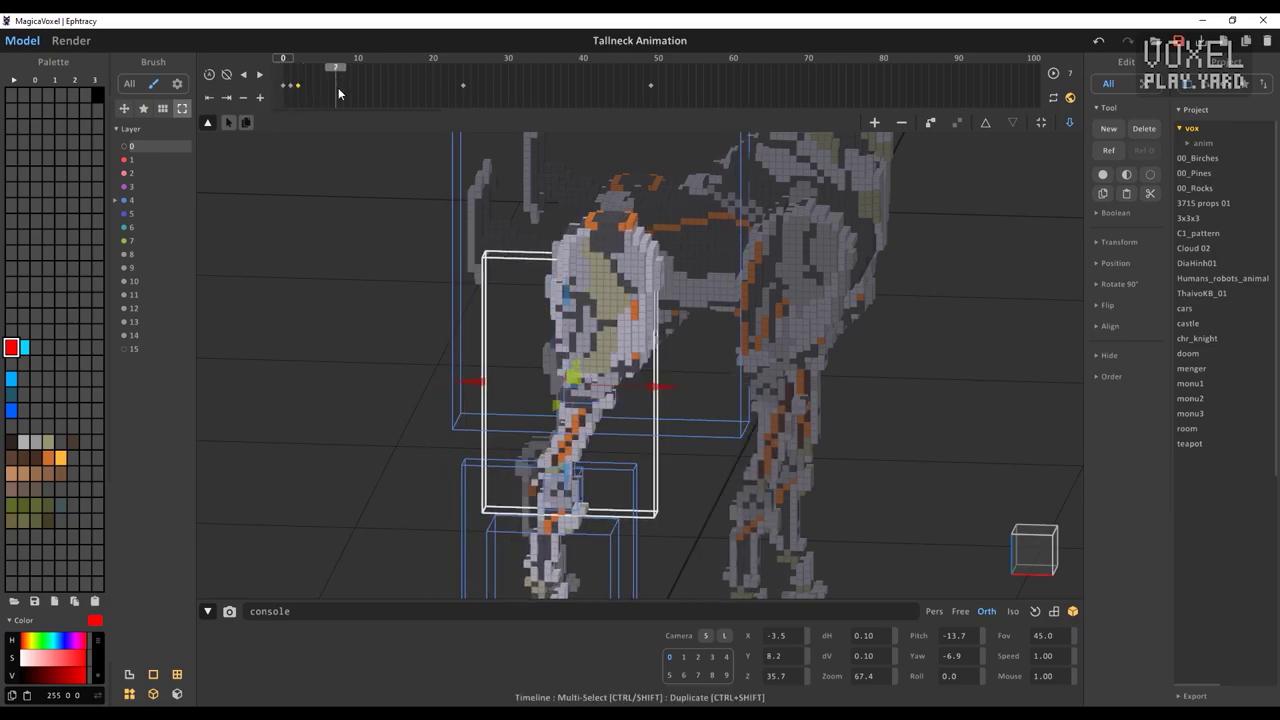
pyautogui.moveTo(550, 68); pyautogui.dragTo(590, 95)
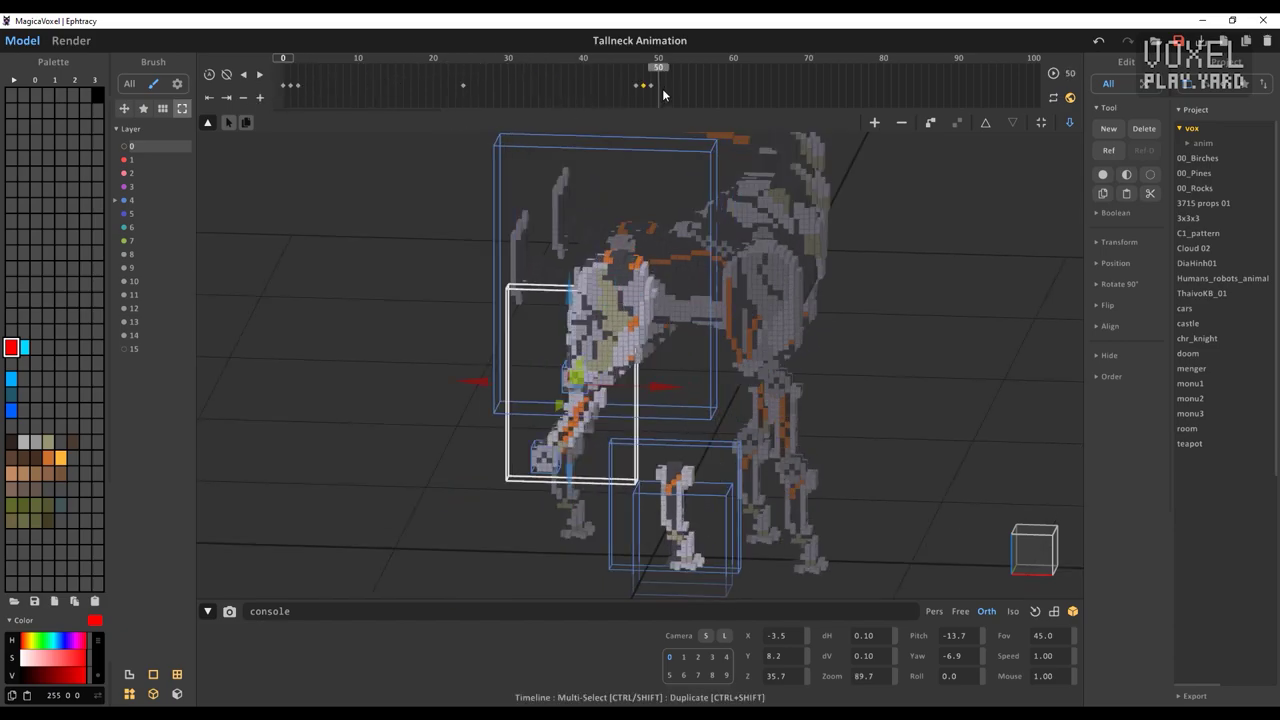
pyautogui.moveTo(340, 88); pyautogui.dragTo(283, 85)
# - Open the hind shank segment above the foot and add a keyframe on every frame from 0 to 24
pyautogui.click(550, 457)
pyautogui.moveTo(490, 95); pyautogui.dragTo(259, 86)
pyautogui.click(260, 75)
pyautogui.click(260, 97)
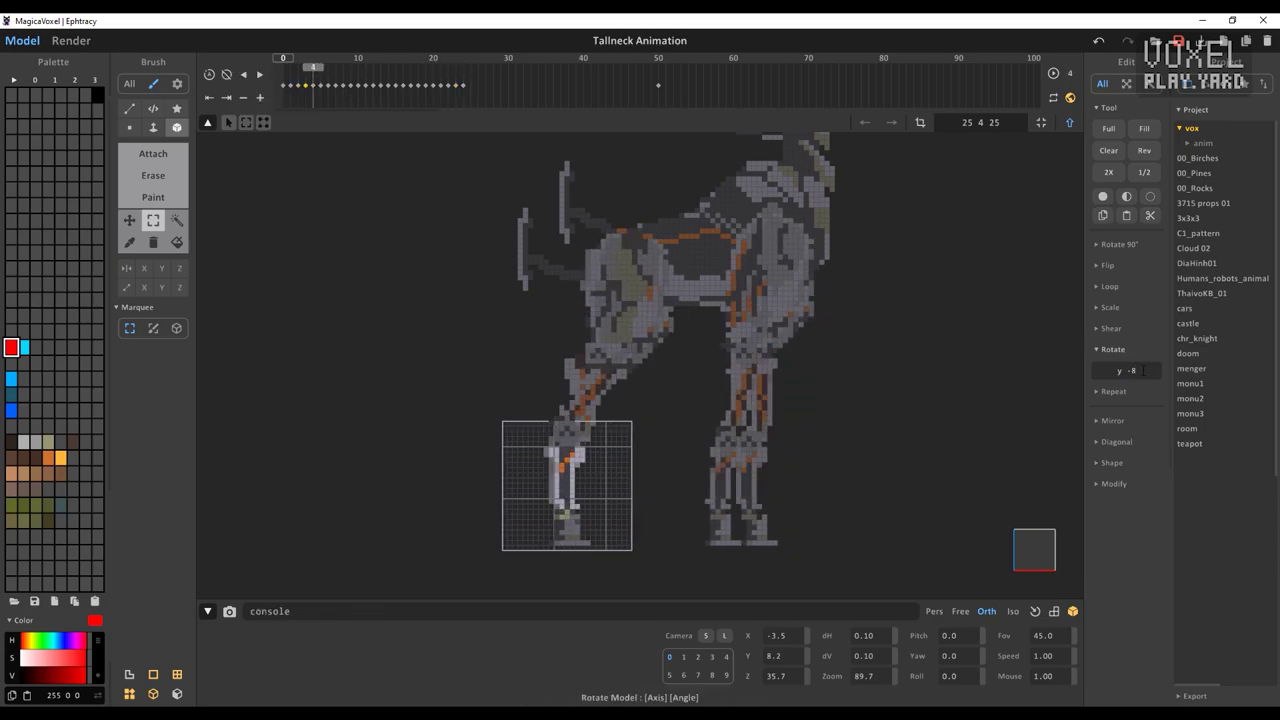
# - Rotate the hind shank about Y in the first few frames, using -10 degrees at frame 3
pyautogui.moveTo(286, 80); pyautogui.dragTo(324, 73)
pyautogui.press('Right')
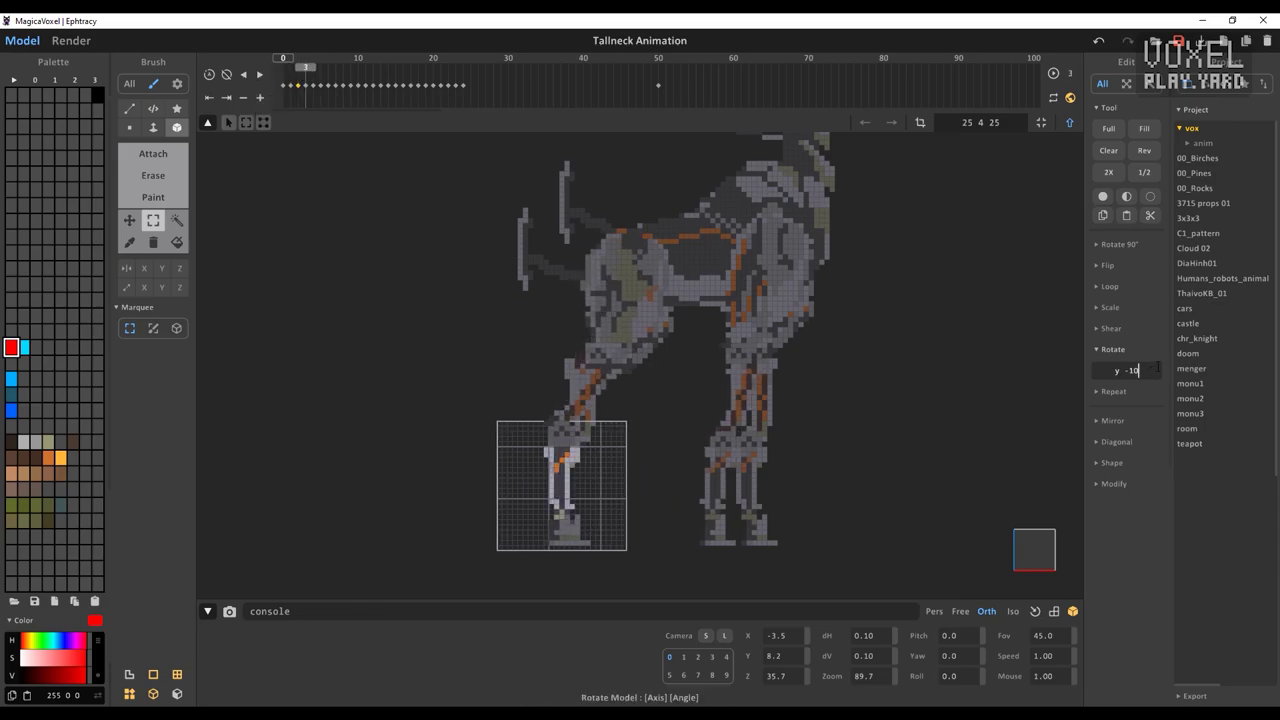
pyautogui.press('Right')
pyautogui.click(1147, 370)
pyautogui.press('Right')
pyautogui.click(260, 98)
pyautogui.press('Right')
# - Rotate the hind shank further about Y in the following frames before frame 10, entering -40 and -45 degrees
pyautogui.click(1148, 368)
pyautogui.press('Right')
pyautogui.press('BackSpace')
pyautogui.press('BackSpace')
pyautogui.write('40')
pyautogui.press('Return')
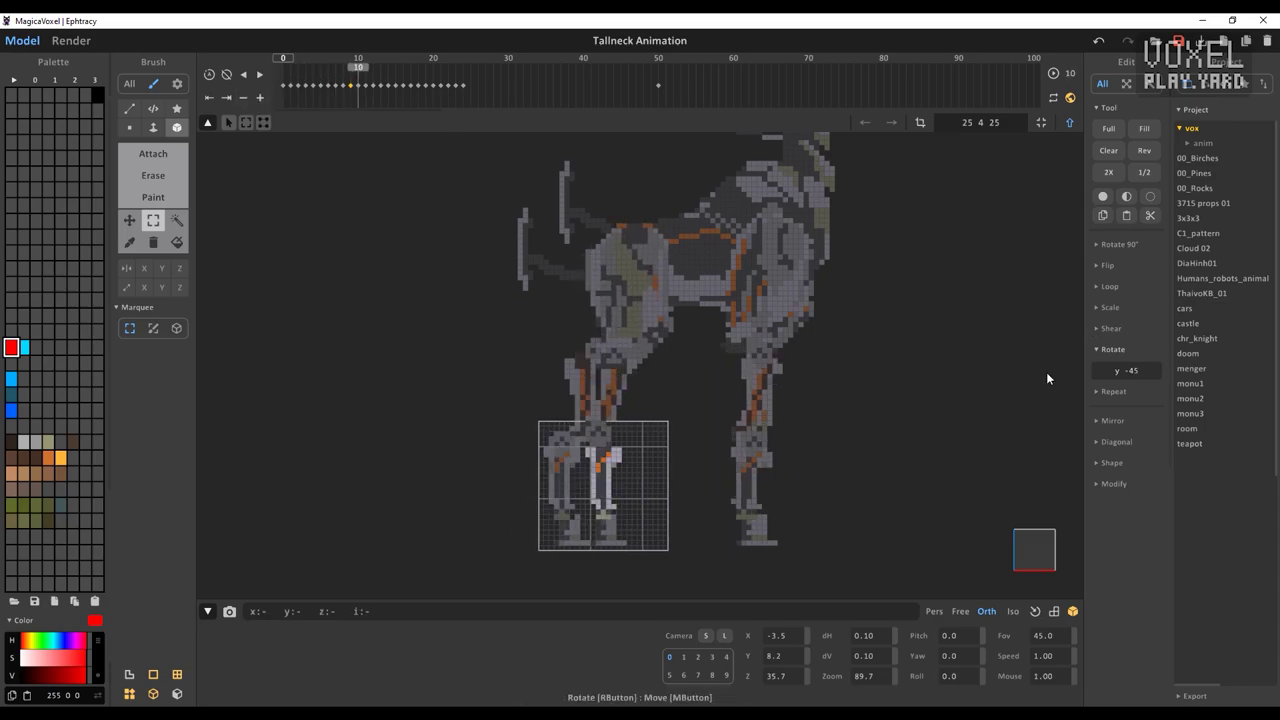
# - Rotate the hind shank about Y from -25 degrees at frame 10 through -21 at frame 12 to -14 at frame 15
pyautogui.write('25')
pyautogui.press('Return')
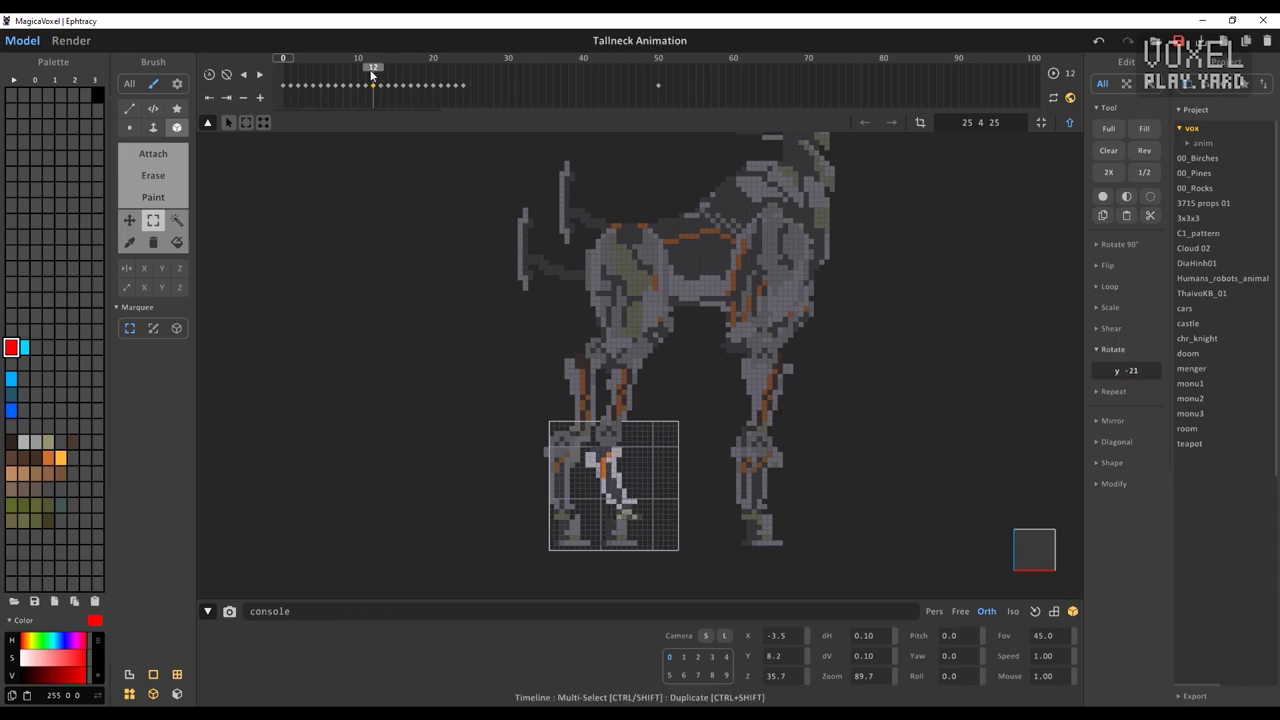
pyautogui.click(388, 86)
pyautogui.click(1128, 371)
pyautogui.write('10')
pyautogui.press('Return')
pyautogui.click(396, 86)
pyautogui.click(1128, 371)
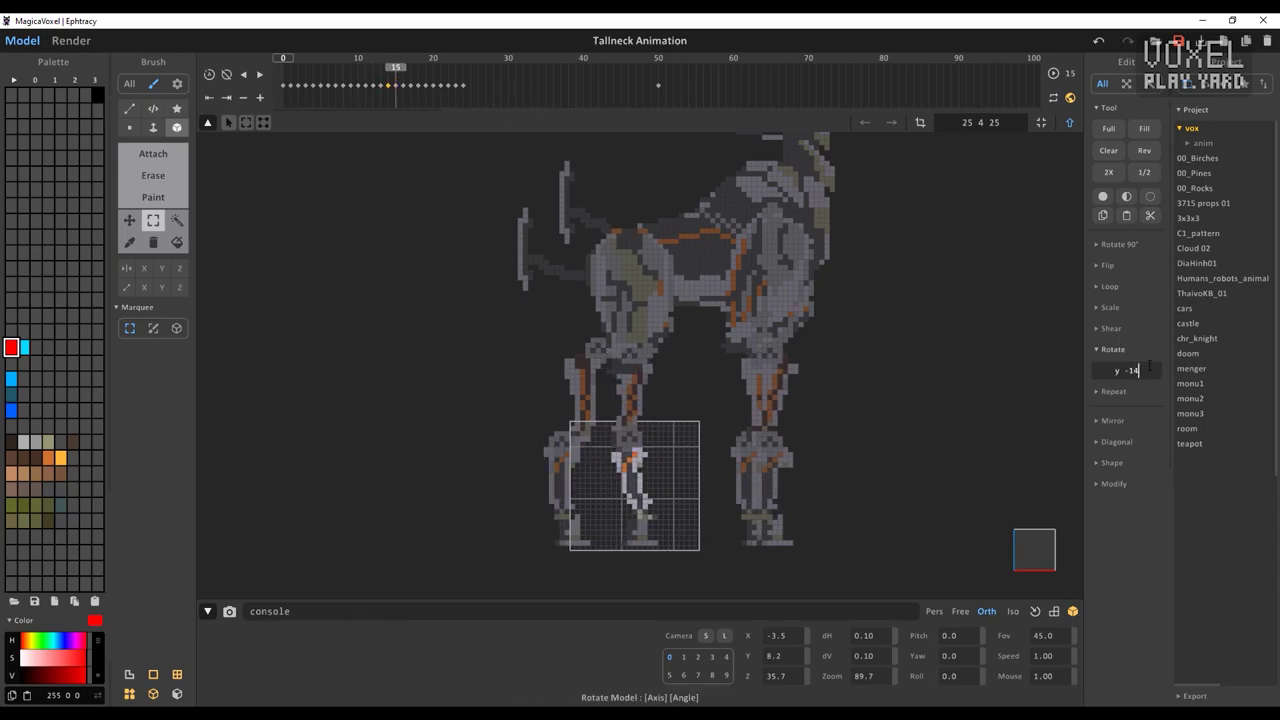
# - Rotate the hind shank about Y in the frames after 15, entering -8 and -5 degrees
pyautogui.click(403, 86)
pyautogui.click(411, 86)
pyautogui.click(1155, 367)
pyautogui.write('-8')
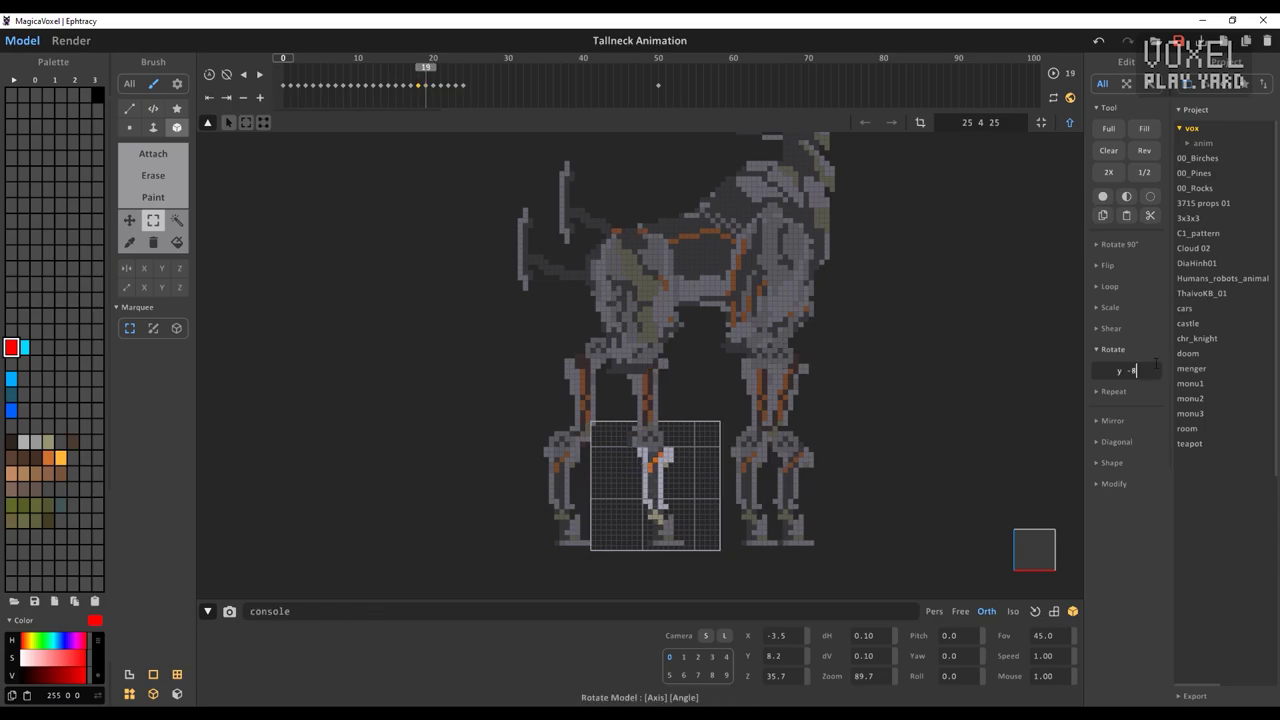
pyautogui.press('BackSpace')
pyautogui.write('5')
pyautogui.press('Return')
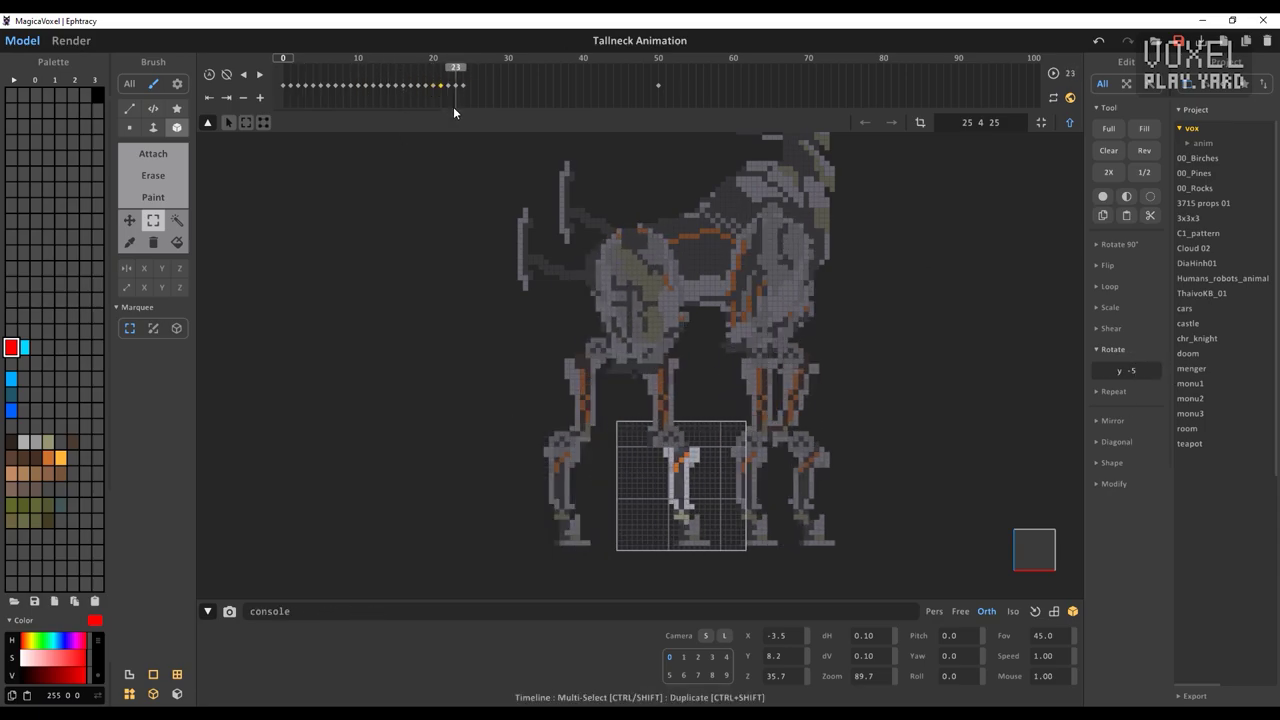
# - Complete the hind shank's model keyframes with frames 25 and 38, and move the end keyframe to frame 49
pyautogui.moveTo(474, 107); pyautogui.dragTo(635, 138)
pyautogui.press('Tab')
pyautogui.press('Tab')
pyautogui.press('Tab')
pyautogui.click(283, 96)
pyautogui.click(650, 111)
pyautogui.moveTo(636, 490); pyautogui.dragTo(641, 489)
pyautogui.press('Tab')
pyautogui.moveTo(650, 87); pyautogui.dragTo(474, 108)
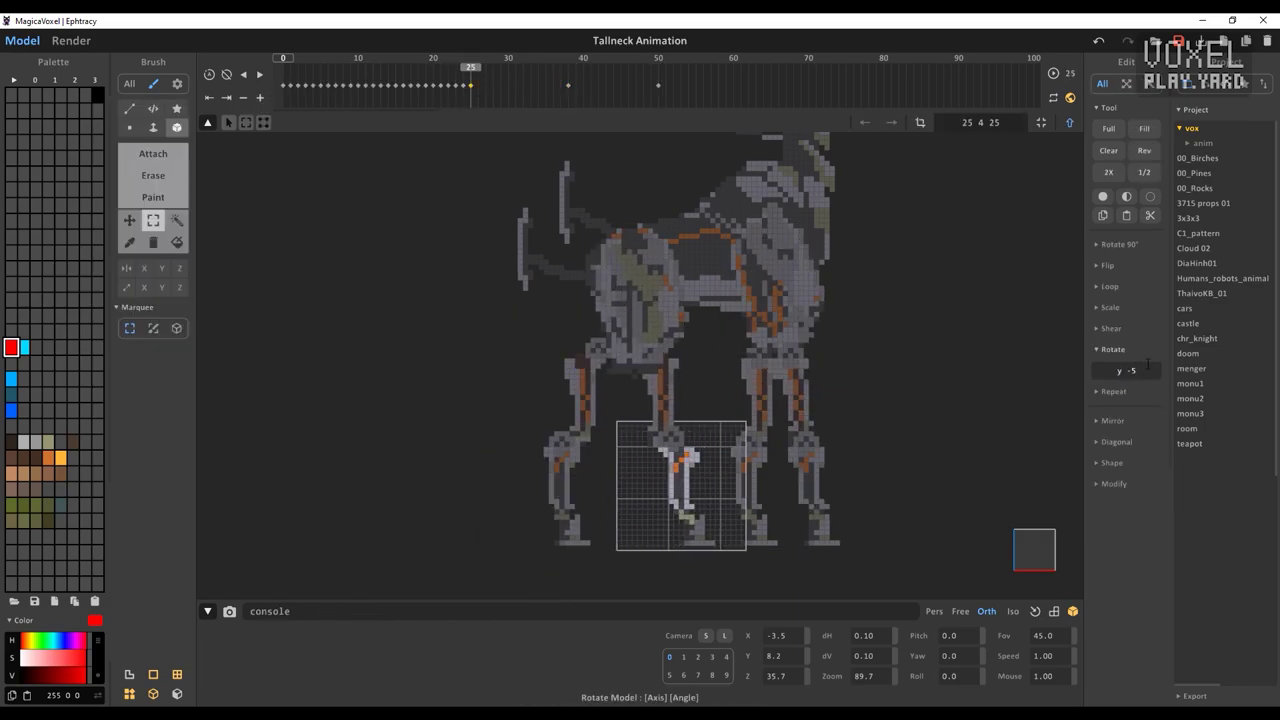
pyautogui.click(259, 74)
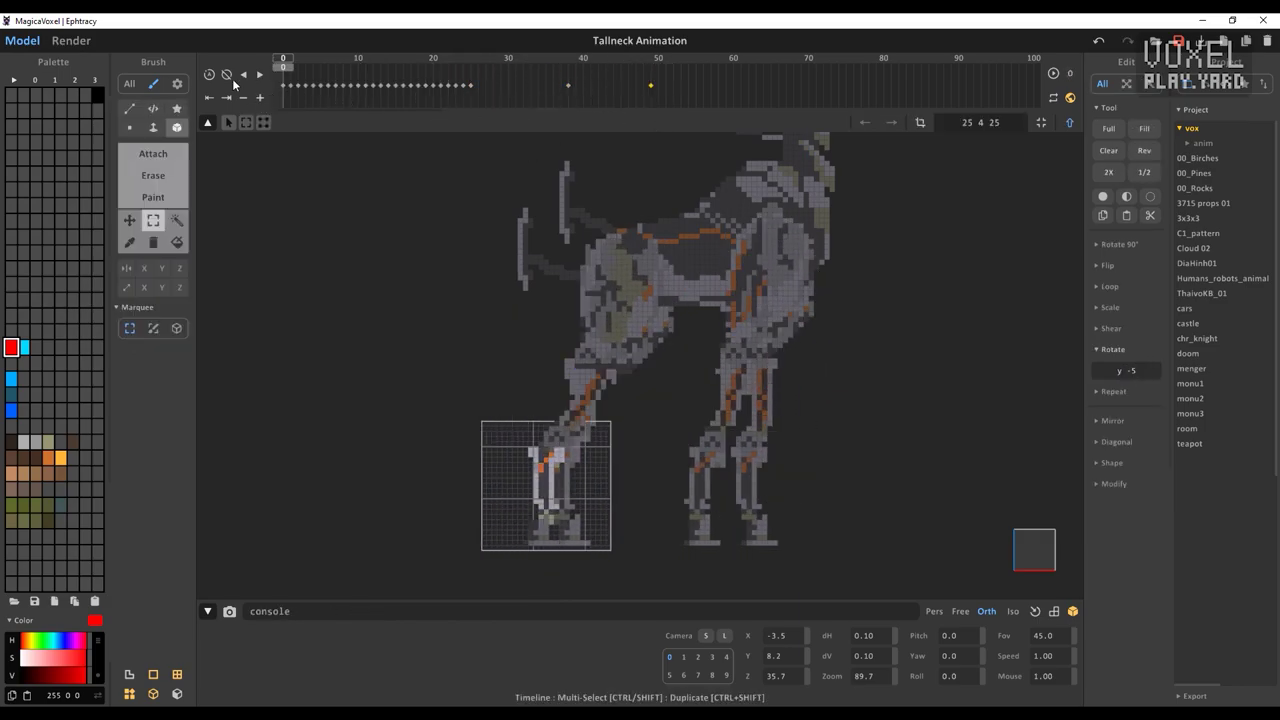
# - Scrub through the hind leg's motion in the world view and shift the shank horizontally at frame 2
pyautogui.press('Tab')
pyautogui.moveTo(301, 70); pyautogui.dragTo(463, 108)
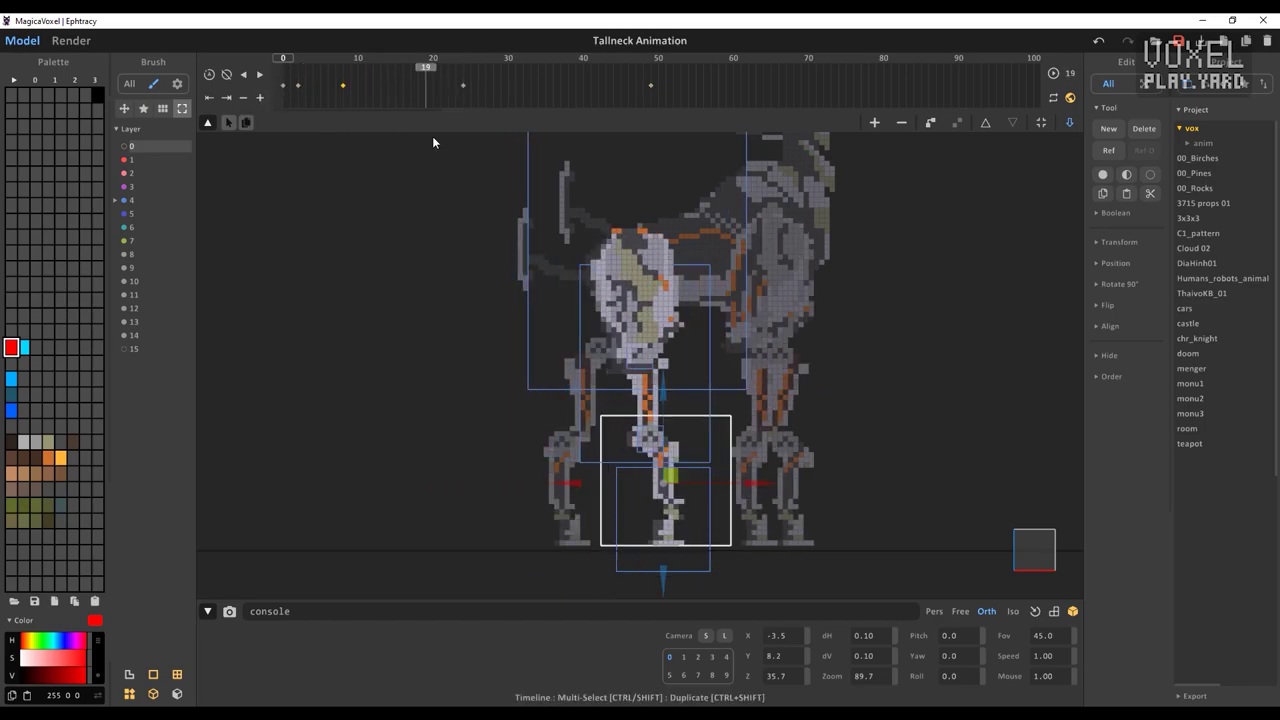
pyautogui.click(563, 430)
pyautogui.click(301, 77)
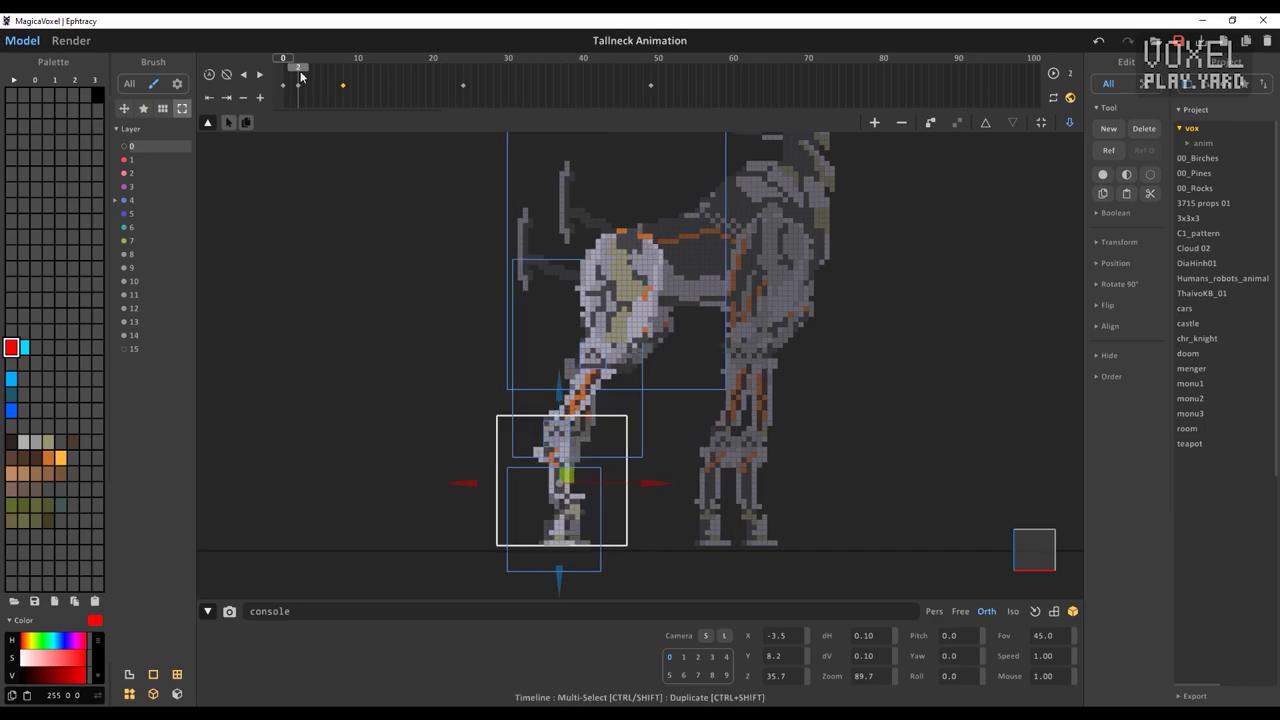
pyautogui.moveTo(660, 549); pyautogui.dragTo(645, 549)
pyautogui.click(282, 73)
pyautogui.click(299, 74)
pyautogui.click(556, 422)
# - Raise the hind shank vertically at frame 8 to line it up with the upper leg
pyautogui.click(344, 74)
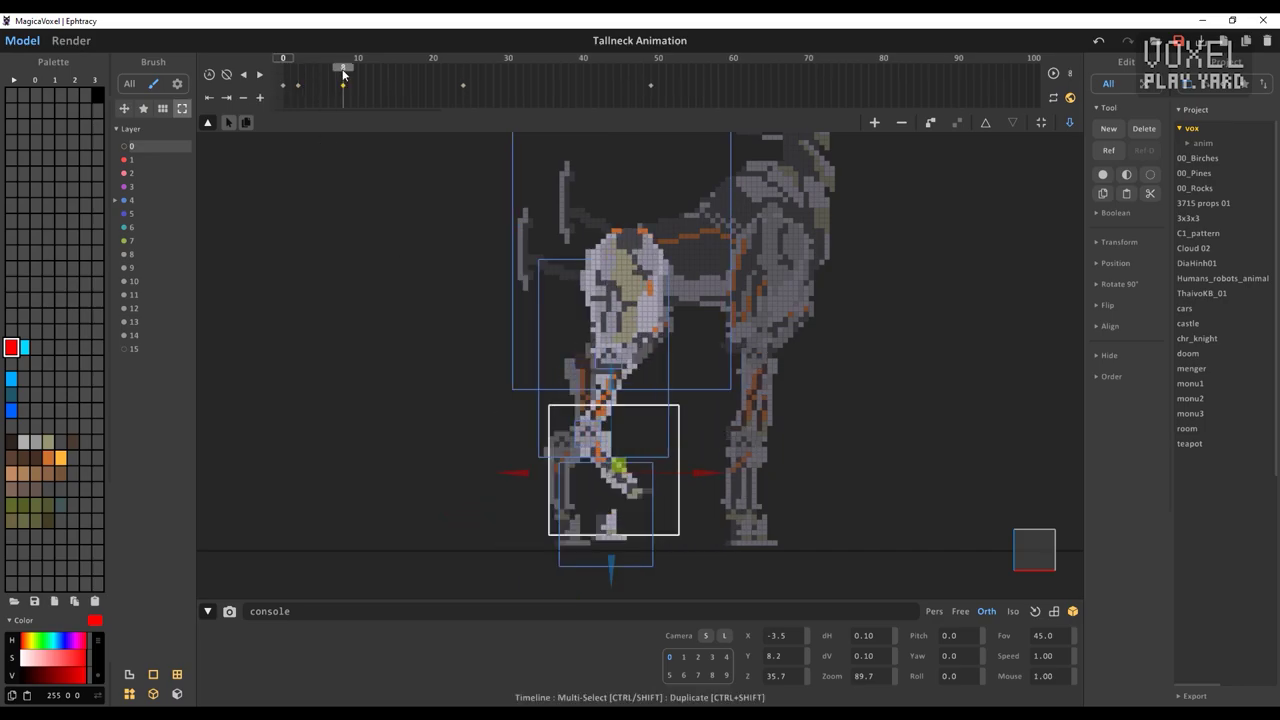
pyautogui.moveTo(645, 432); pyautogui.dragTo(645, 411)
pyautogui.click(553, 480)
# - Scrub the timeline and compare the hind leg's pose at frames 0, 2 and 24
pyautogui.moveTo(344, 70); pyautogui.dragTo(579, 119)
pyautogui.click(463, 73)
pyautogui.click(283, 75)
pyautogui.keyDown('ctrl'); pyautogui.keyDown('shift'); pyautogui.moveTo(298, 86); pyautogui.dragTo(637, 117); pyautogui.keyUp('shift'); pyautogui.keyUp('ctrl')
pyautogui.click(299, 80)
pyautogui.click(464, 79)
pyautogui.click(697, 532)
pyautogui.click(531, 85)
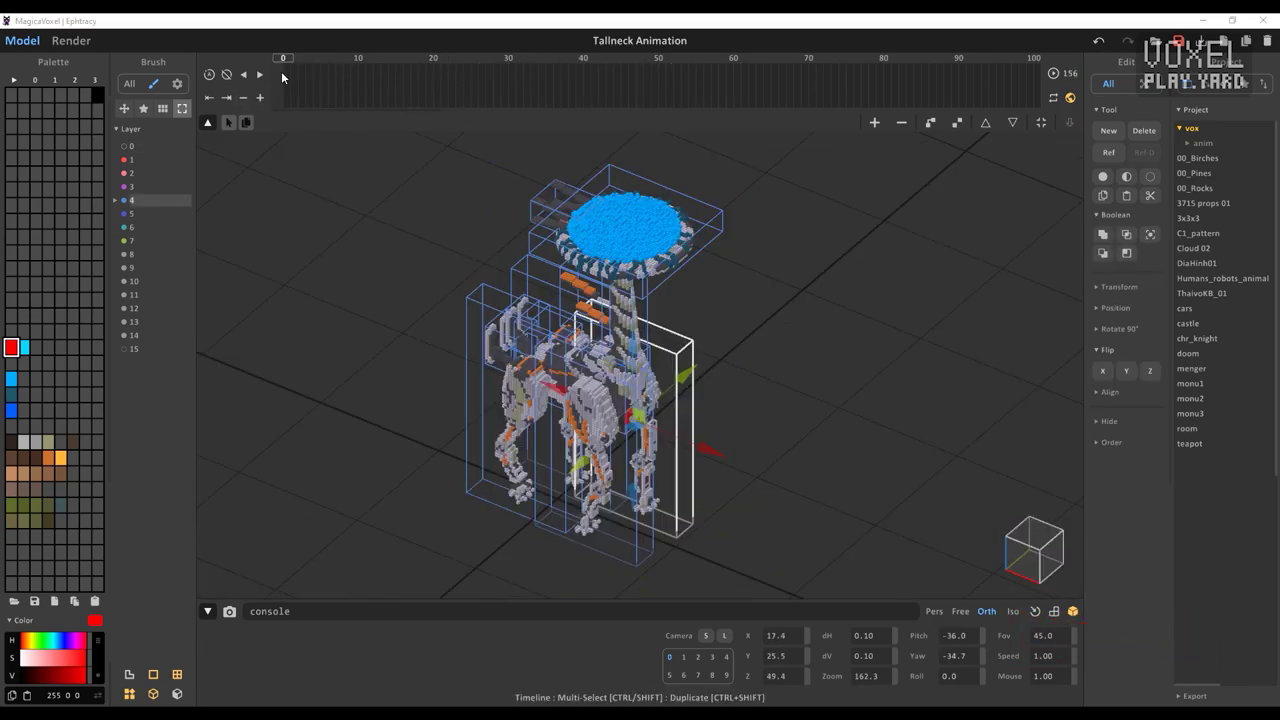
# - Play back the assembled Tallneck's walk cycle, leave its group and play the full scene with the ground from frame 0
pyautogui.click(1053, 73)
pyautogui.press('Escape')
pyautogui.moveTo(808, 409)
pyautogui.mouseDown(button='right')
pyautogui.moveTo(757, 344)
pyautogui.moveTo(784, 406)
pyautogui.mouseUp(button='right')
pyautogui.click(784, 406)
pyautogui.click(285, 84)
pyautogui.click(1053, 73)
pyautogui.moveTo(924, 232); pyautogui.dragTo(984, 235, button='right')
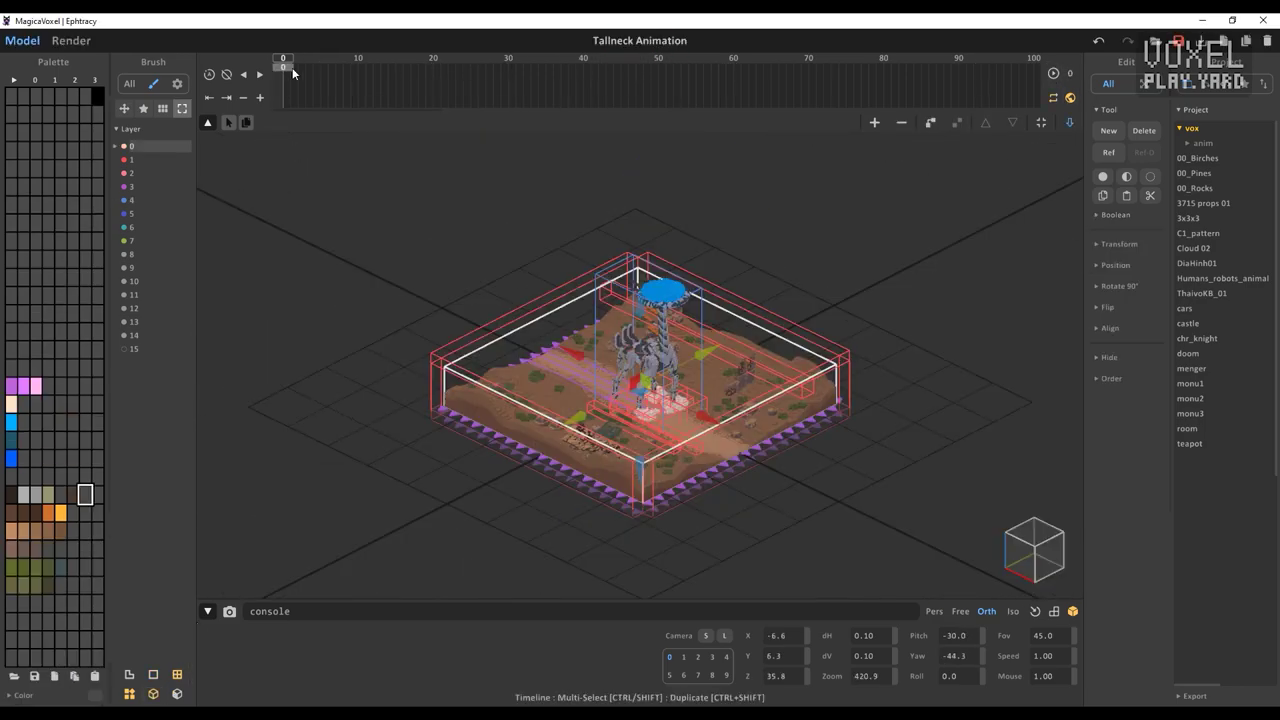